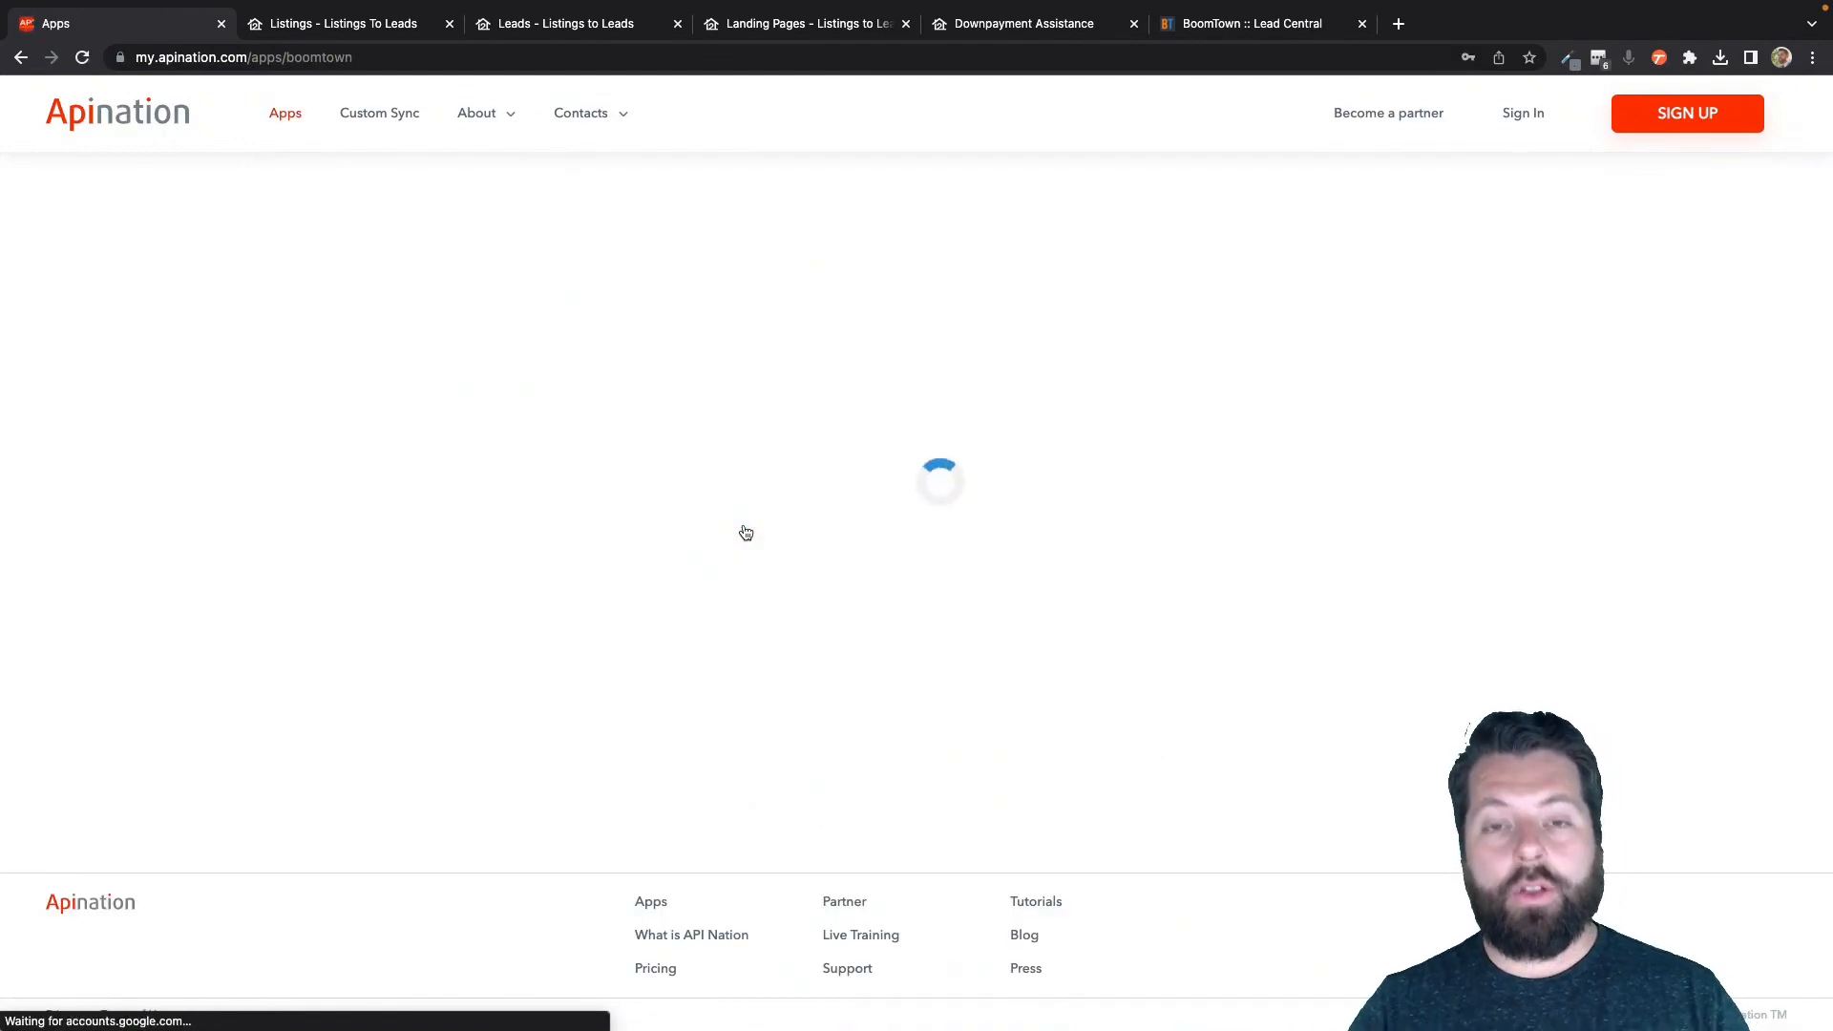
Choose Listings to Leads as the app to sync with BoomTown.
{"action": "scroll", "coordinate": [818, 593], "scroll_direction": "down", "scroll_amount": 3}
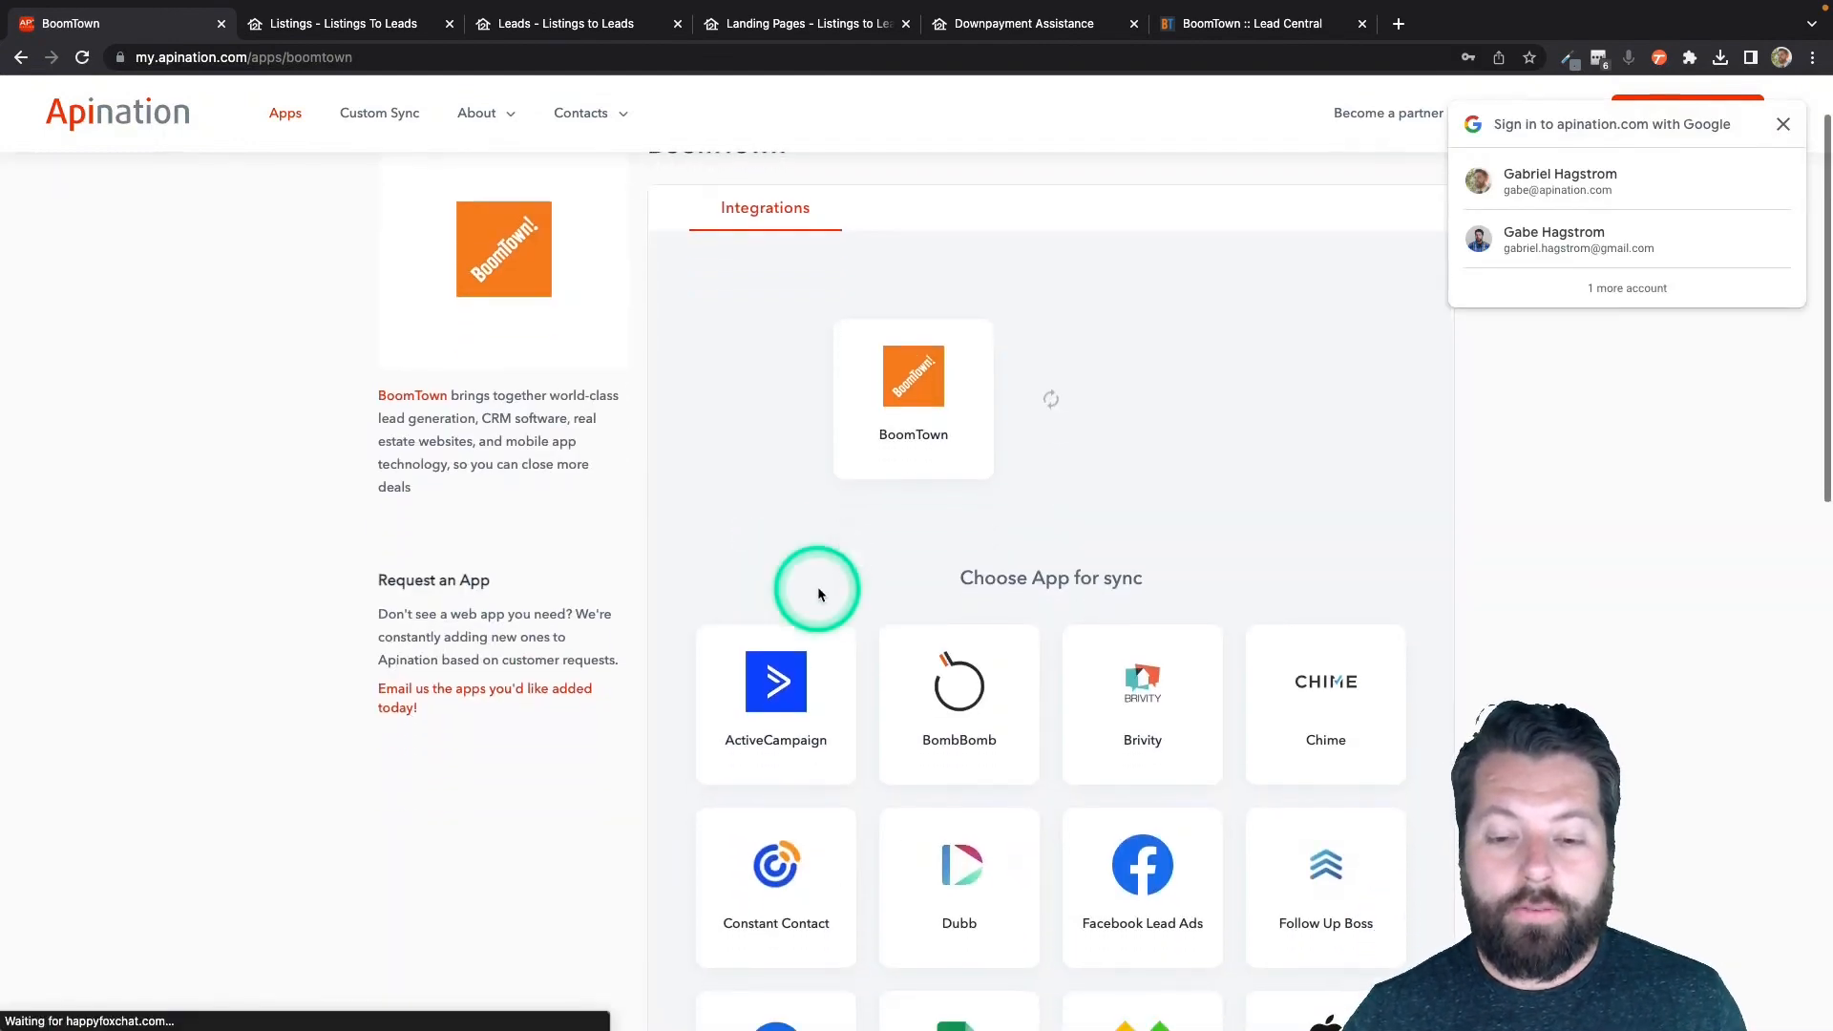
{"action": "left_click", "coordinate": [1088, 811]}
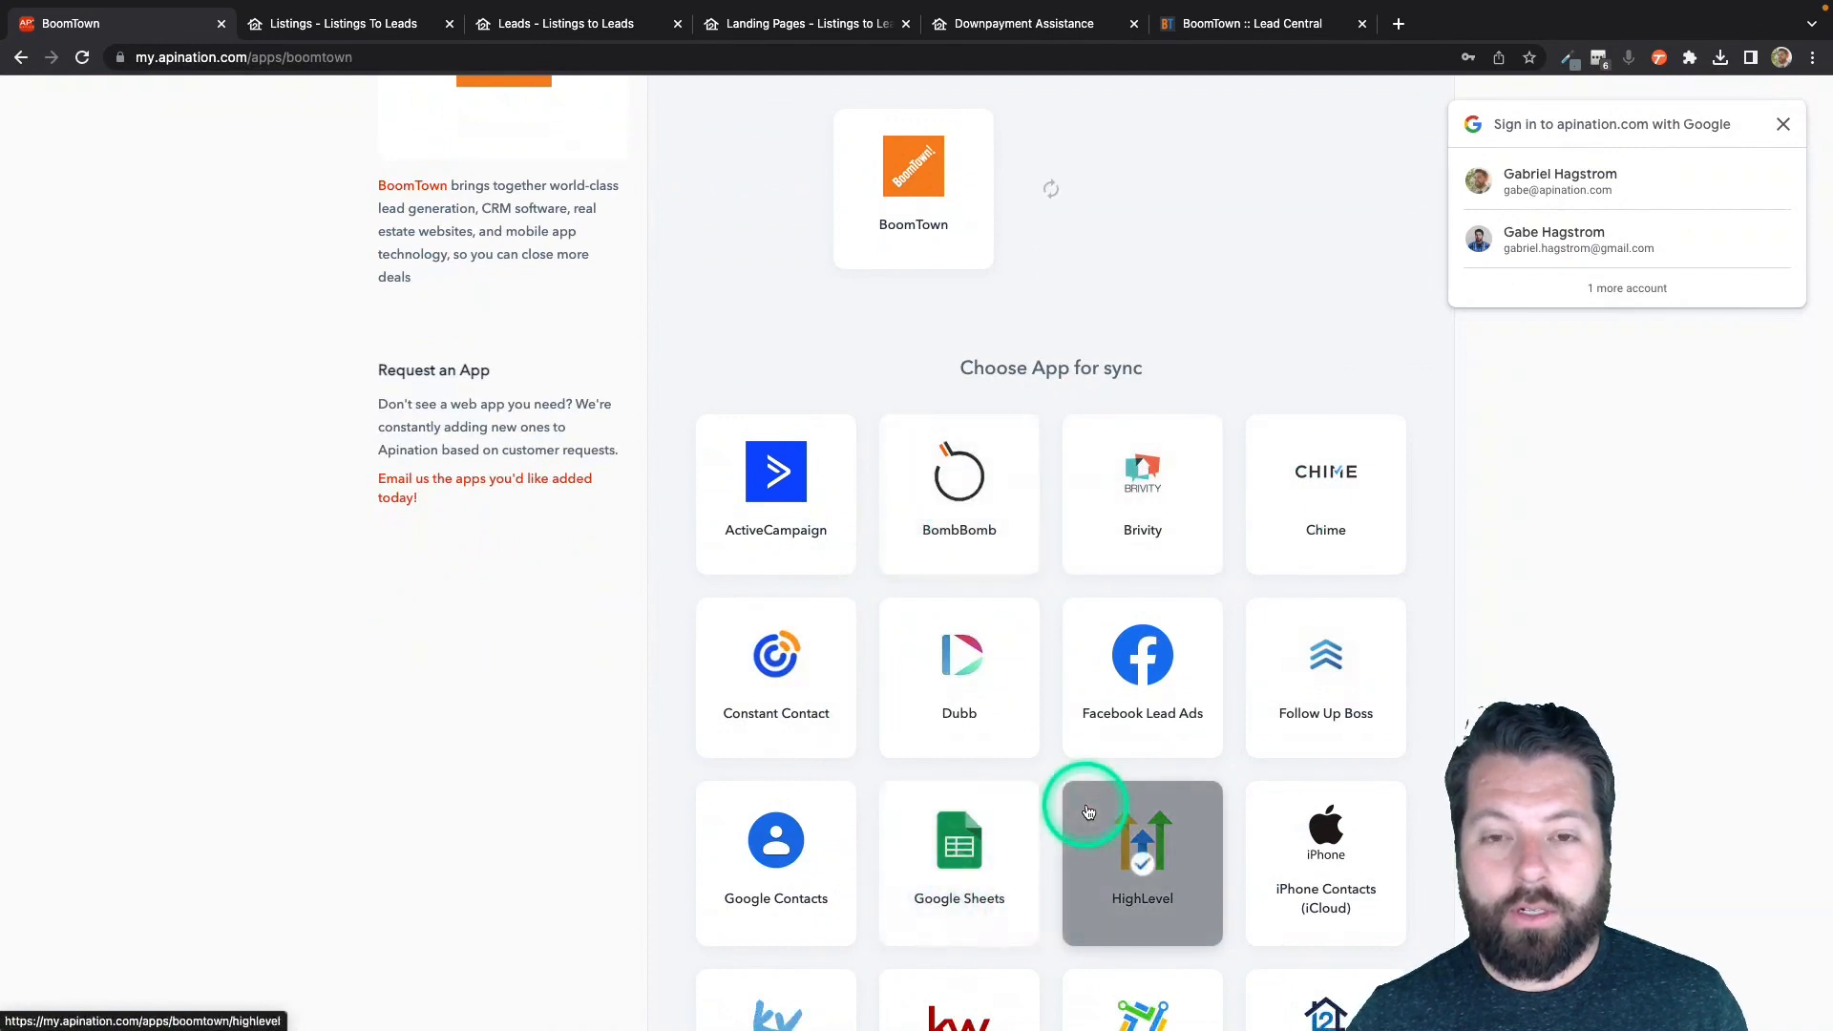
{"action": "scroll", "coordinate": [1088, 812], "scroll_direction": "down", "scroll_amount": 3}
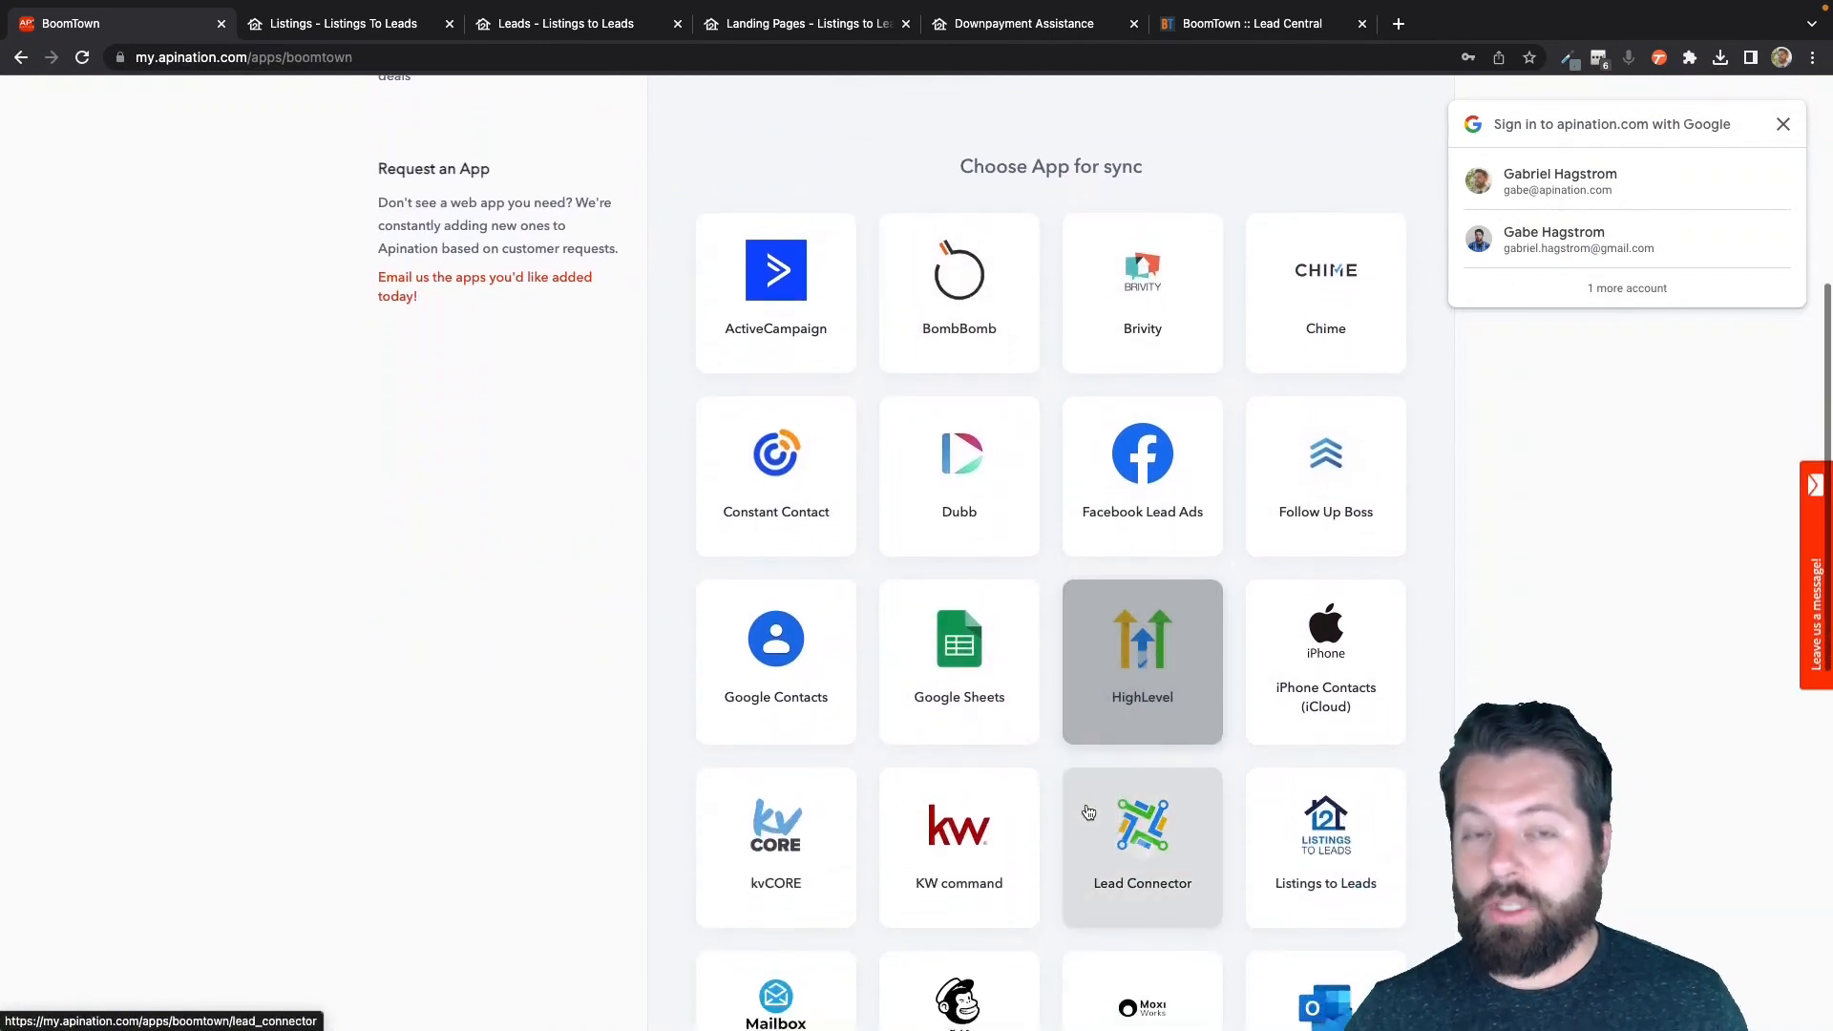
{"action": "scroll", "coordinate": [1088, 812], "scroll_direction": "down", "scroll_amount": 3}
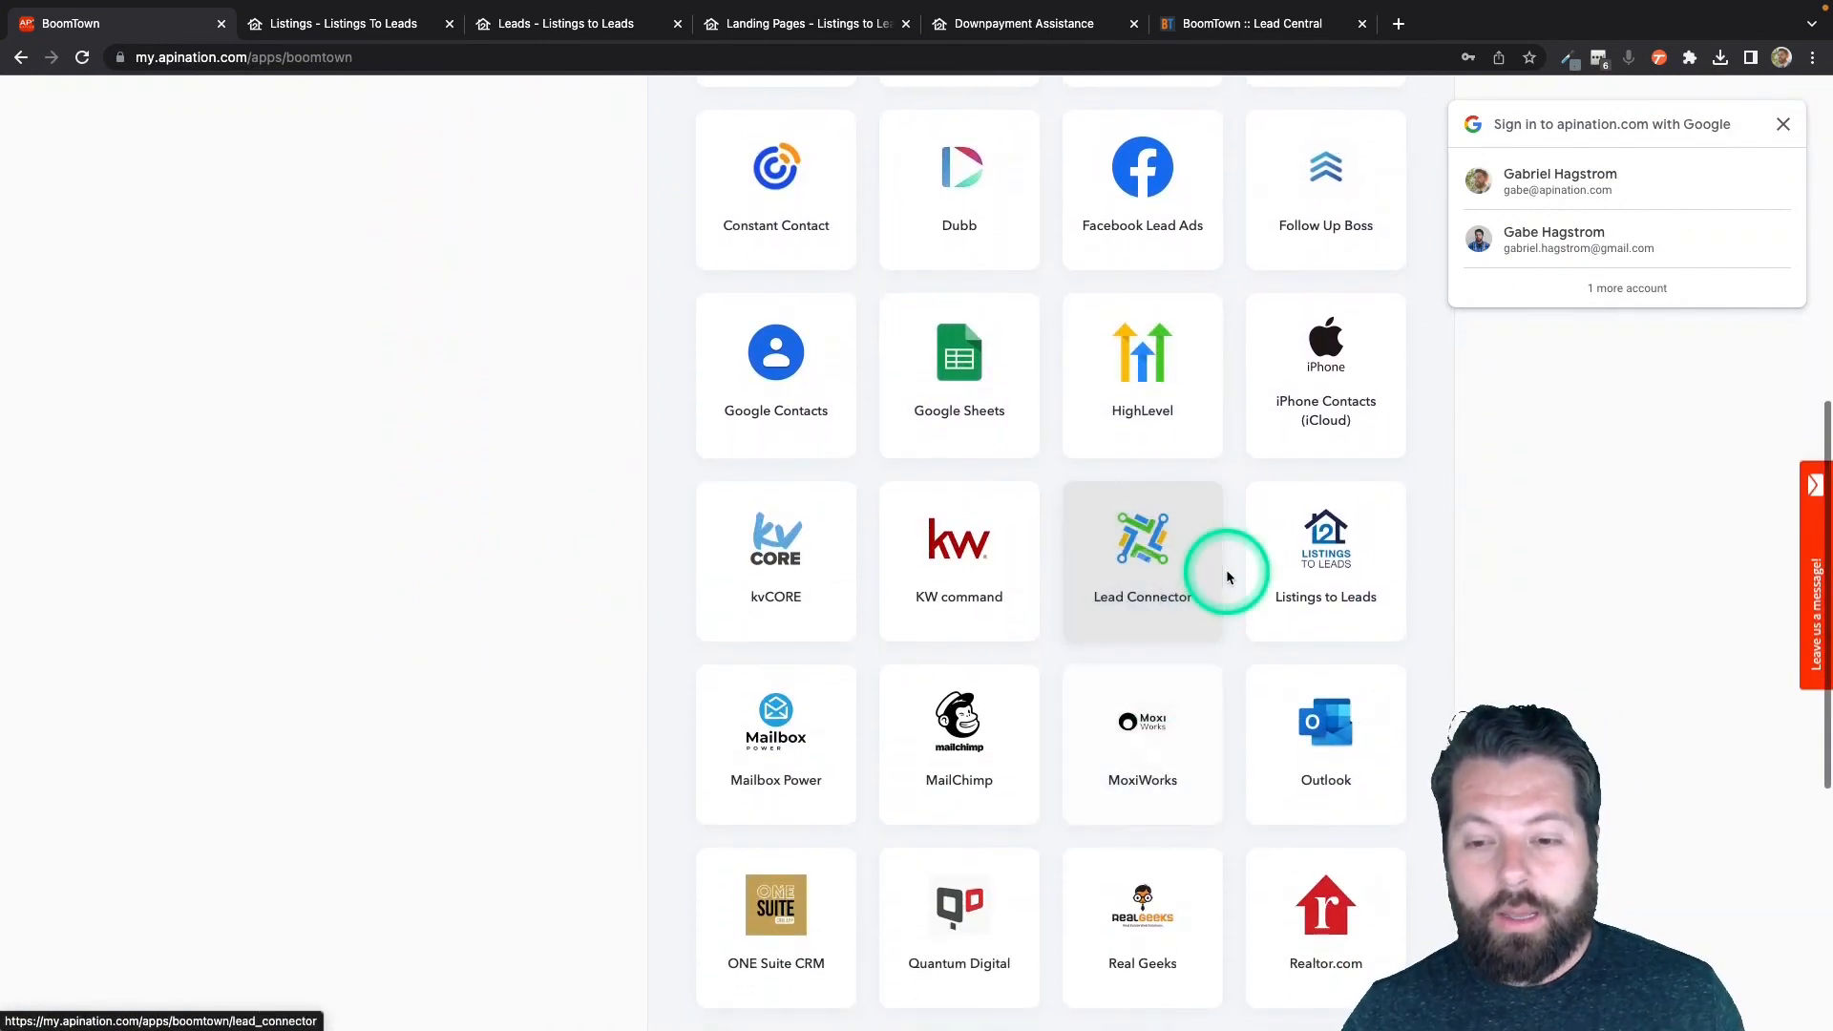
{"action": "left_click", "coordinate": [1302, 611]}
{"action": "left_click", "coordinate": [1329, 546]}
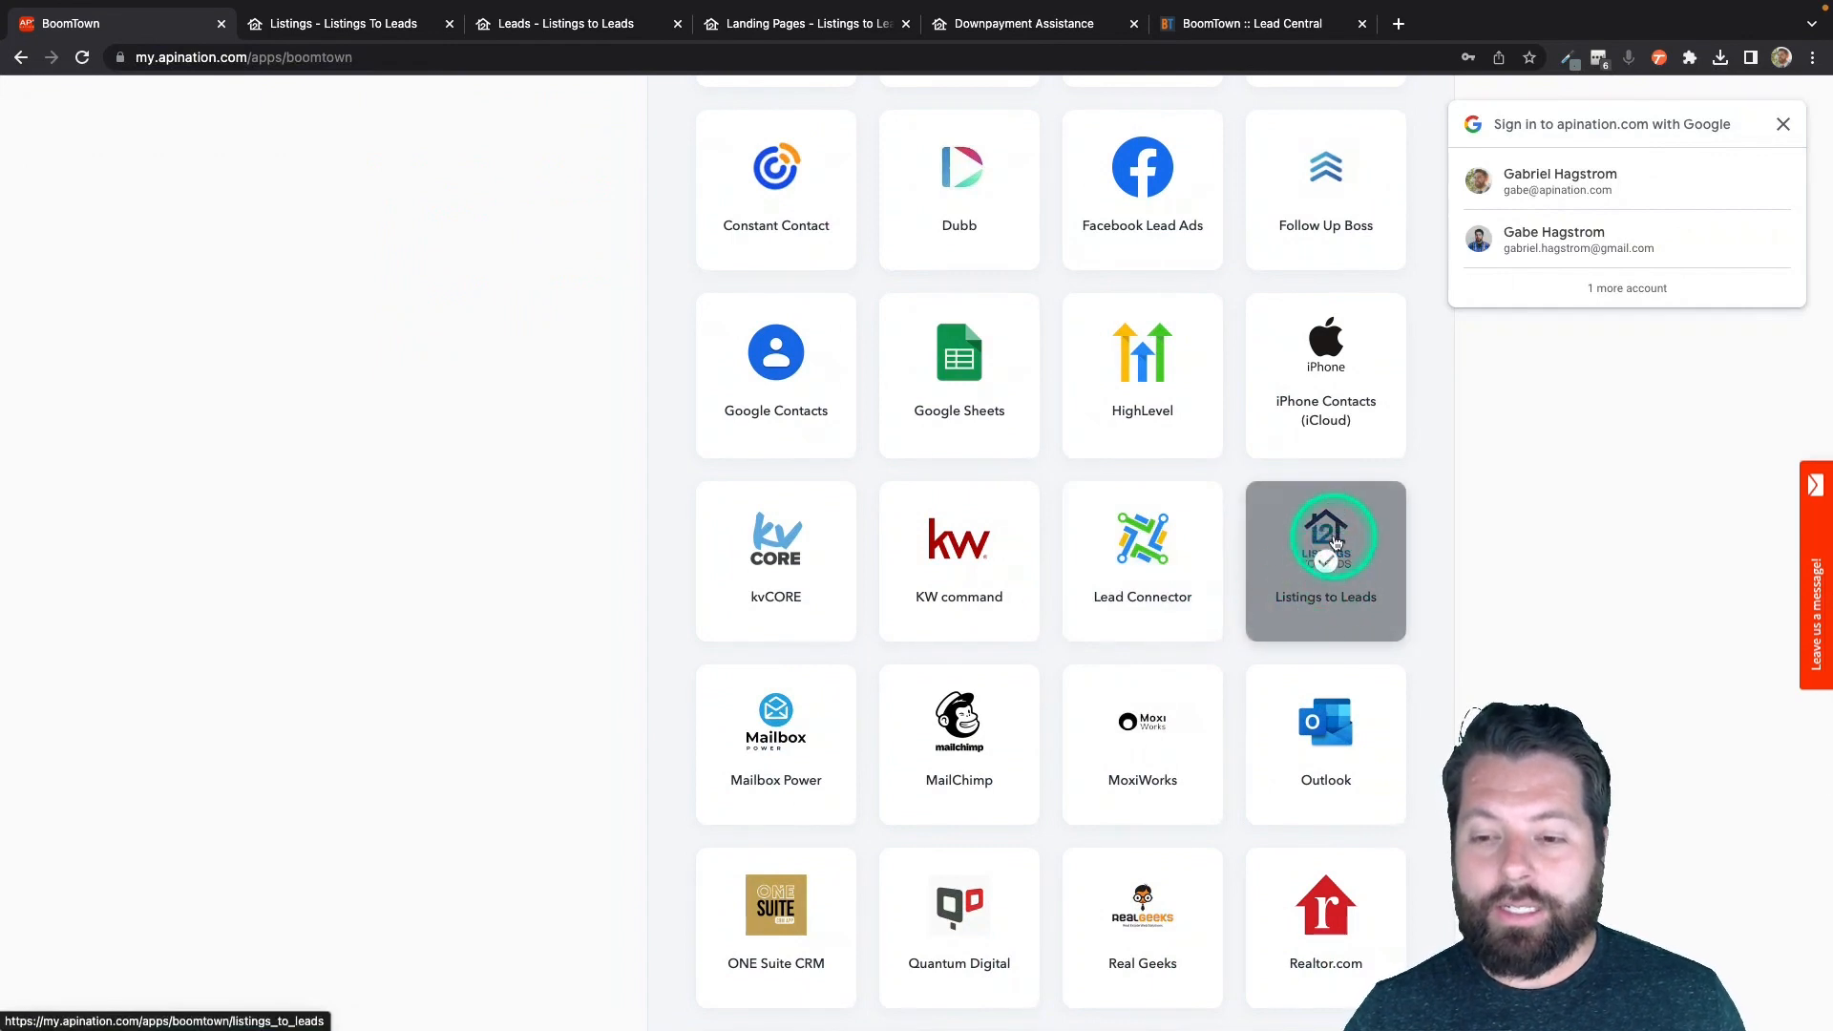
{"action": "left_click", "coordinate": [1334, 540]}
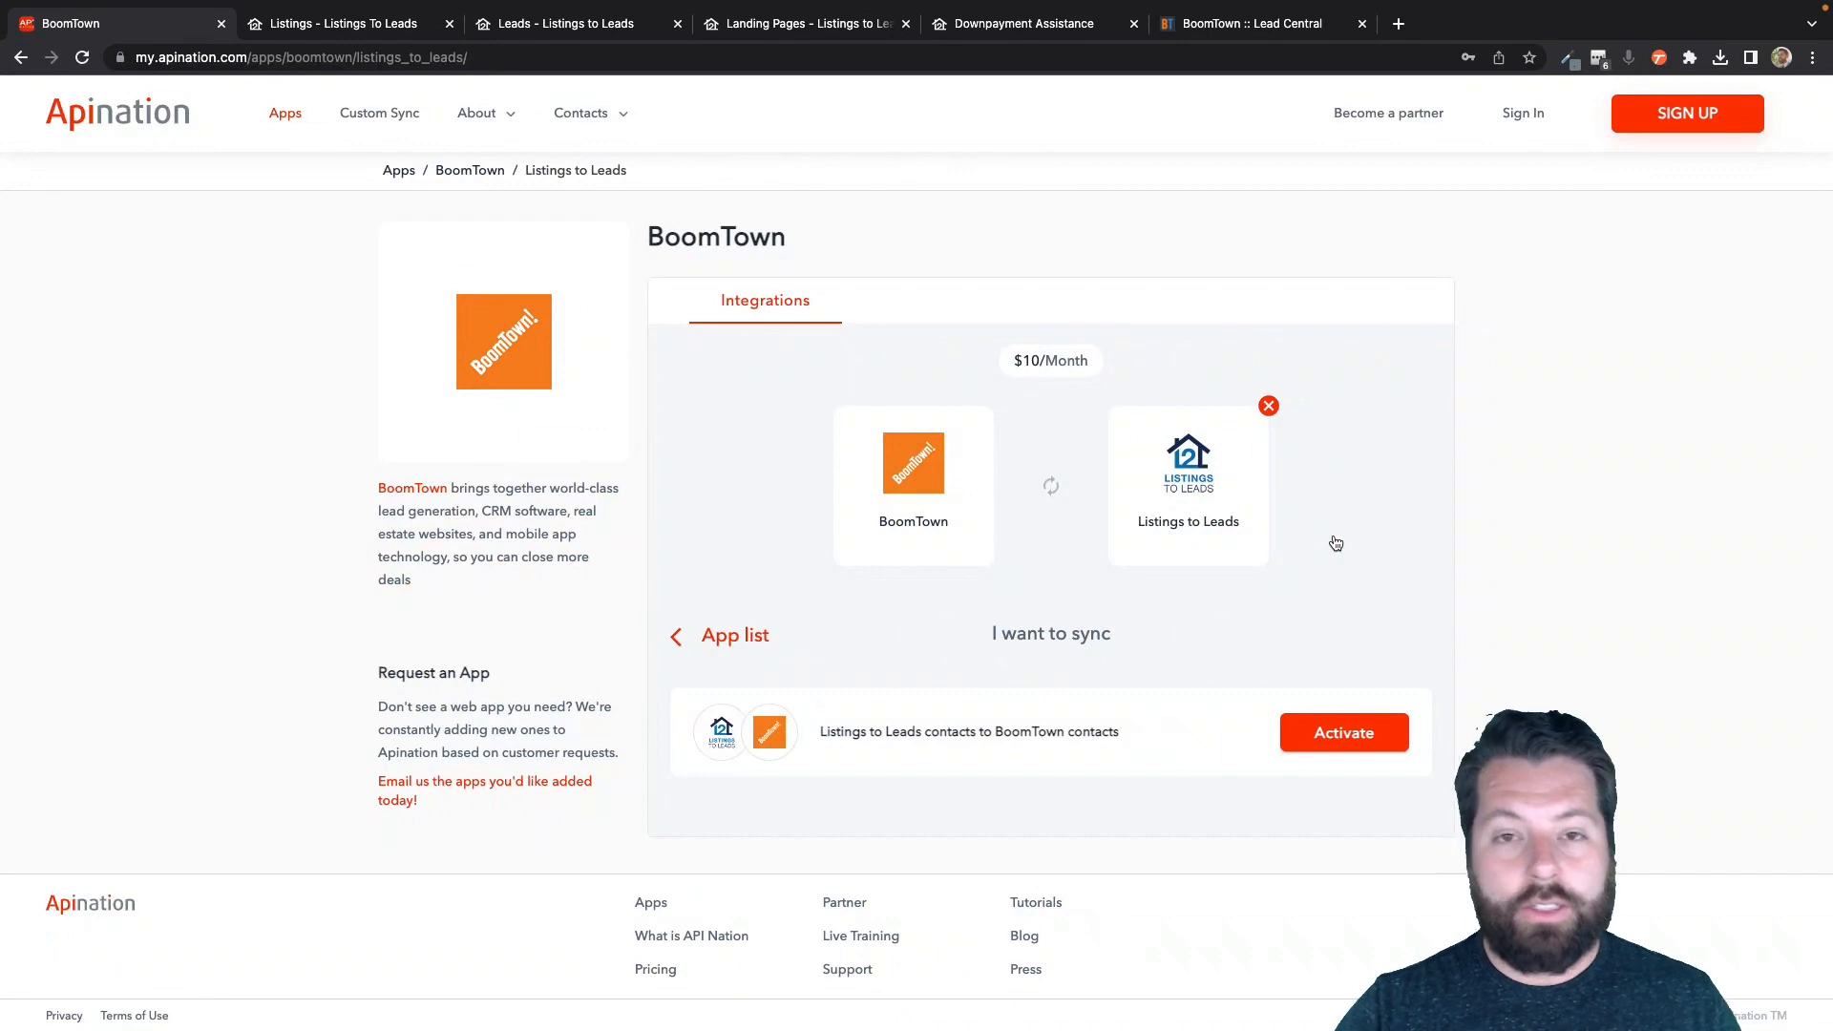
Activate the Listings to Leads contacts to BoomTown contacts sync and sign in with an existing Google account.
{"action": "left_click", "coordinate": [1003, 675]}
{"action": "left_click", "coordinate": [889, 734]}
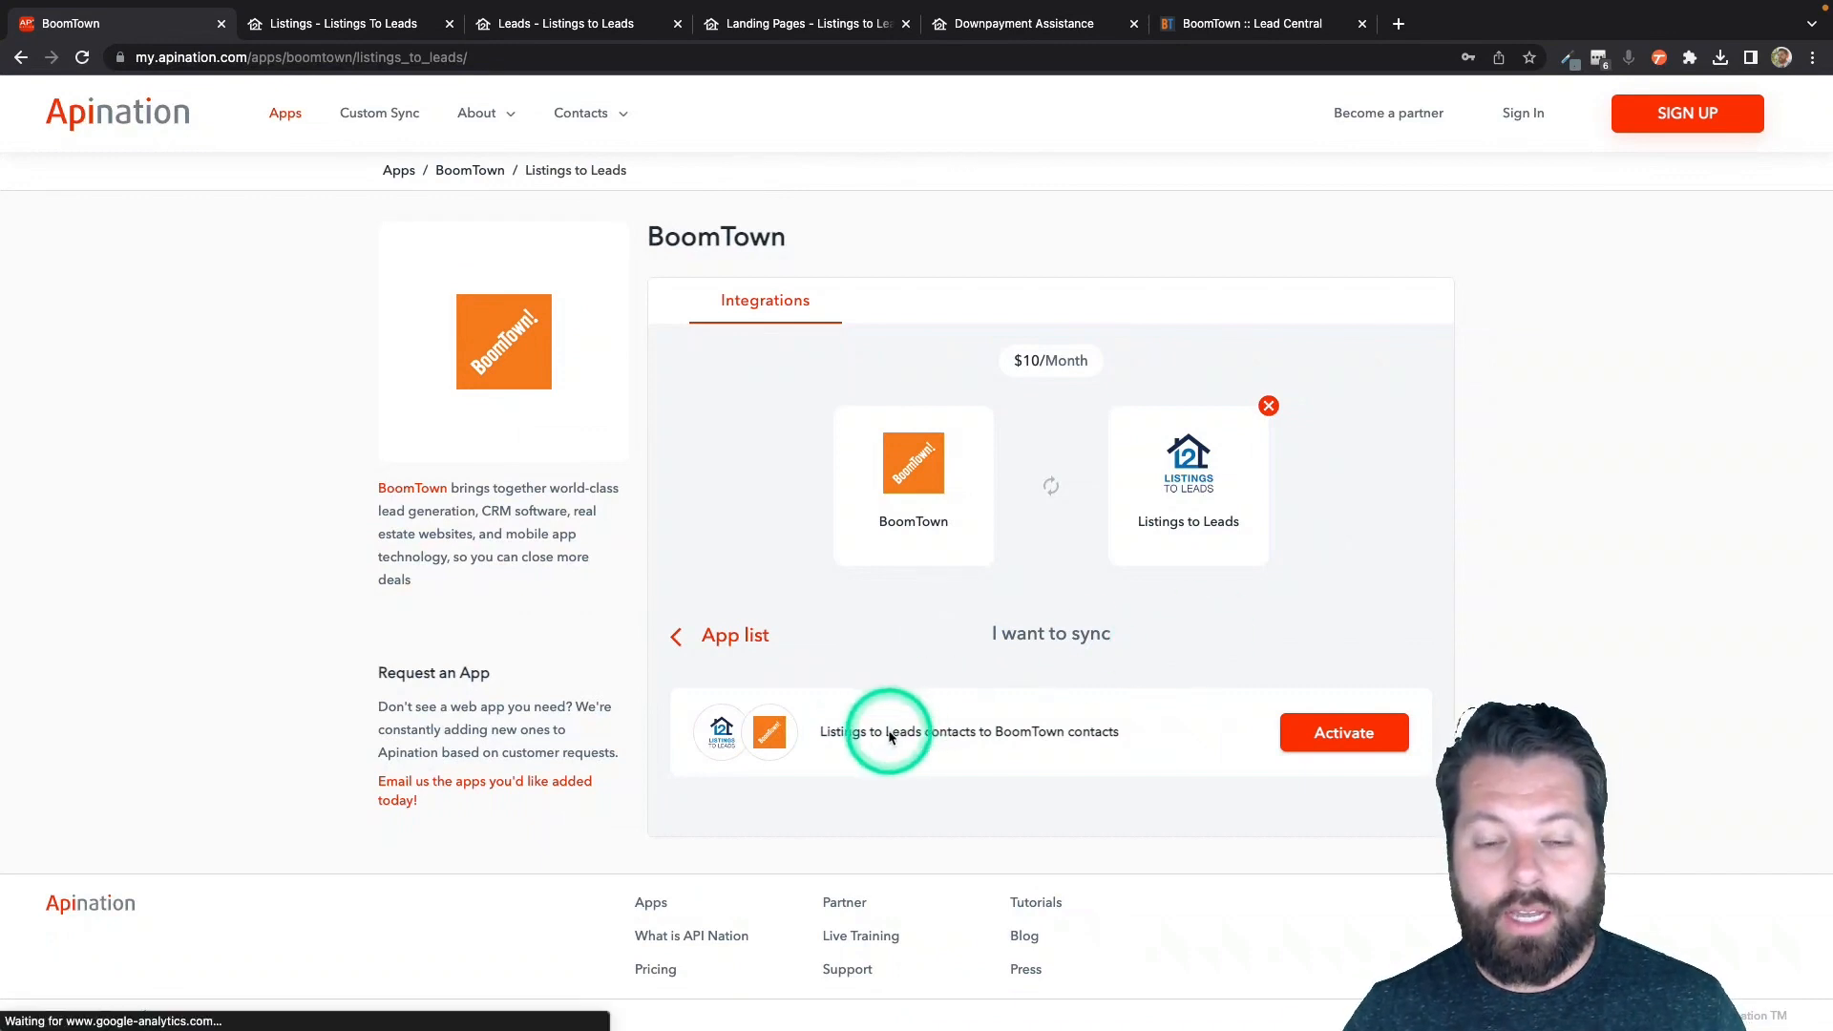
{"action": "left_click", "coordinate": [1356, 734]}
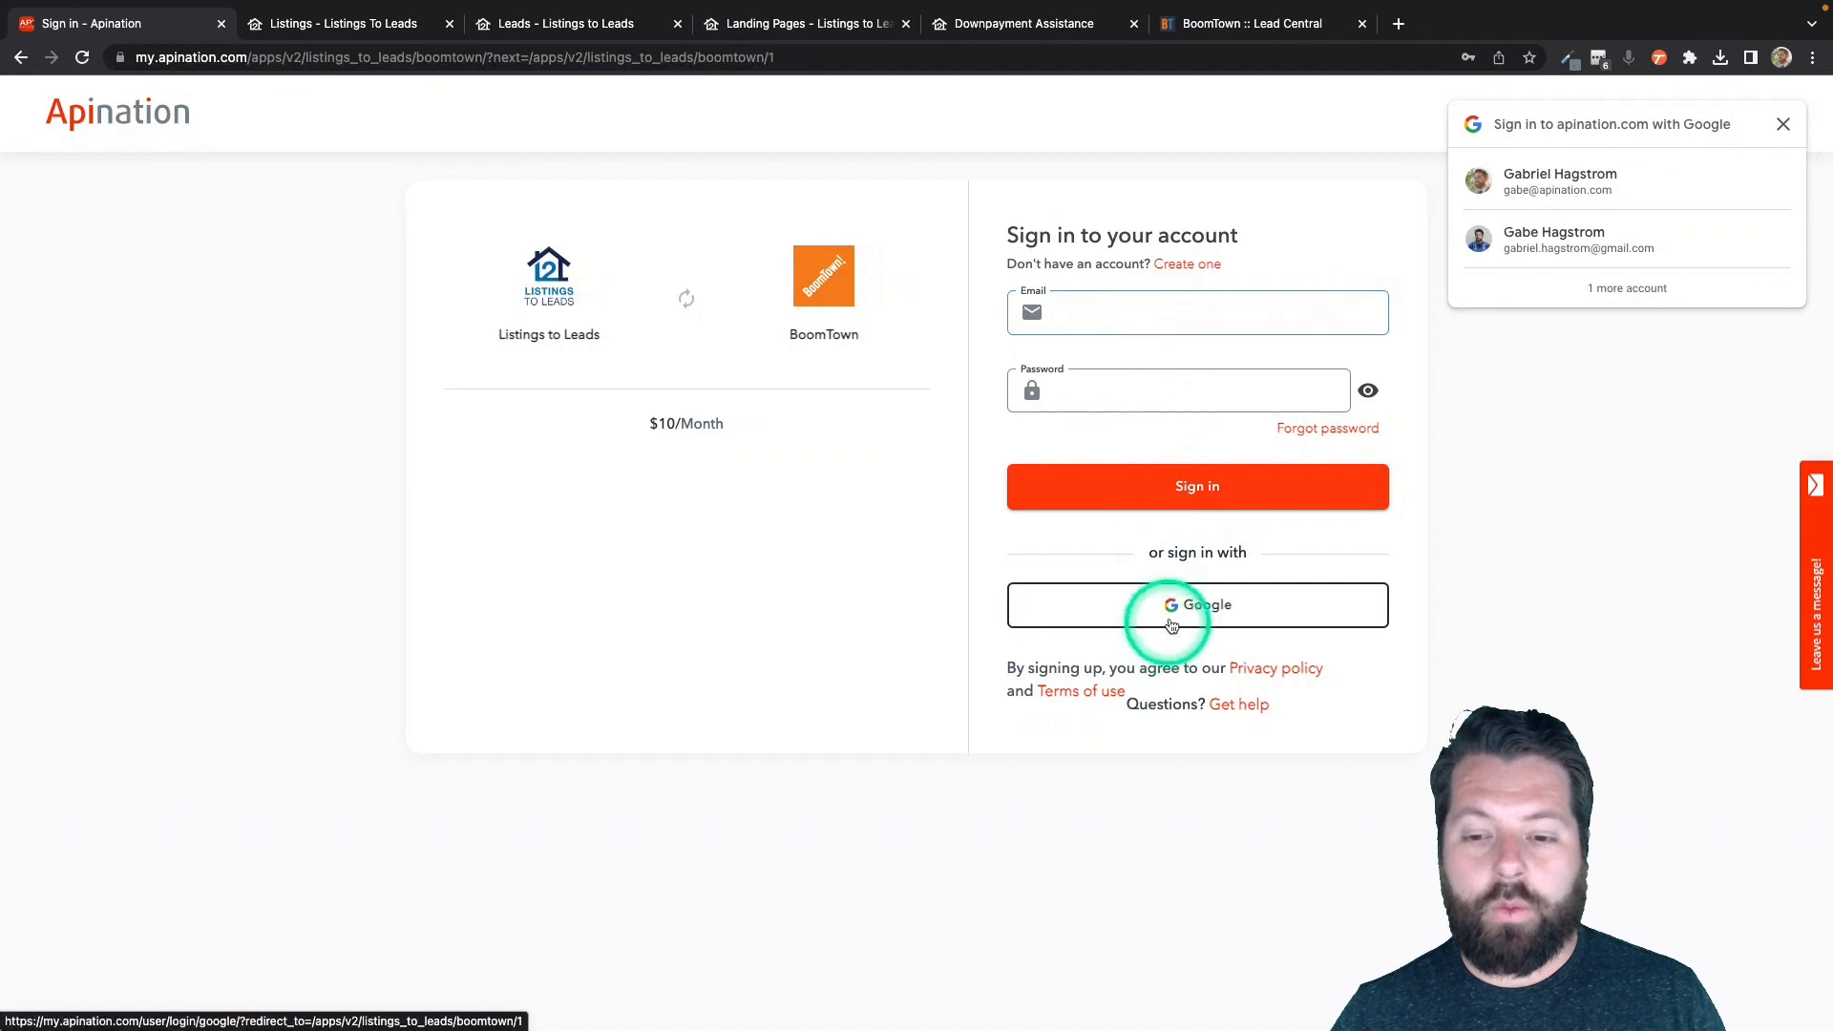
{"action": "left_click", "coordinate": [1167, 607]}
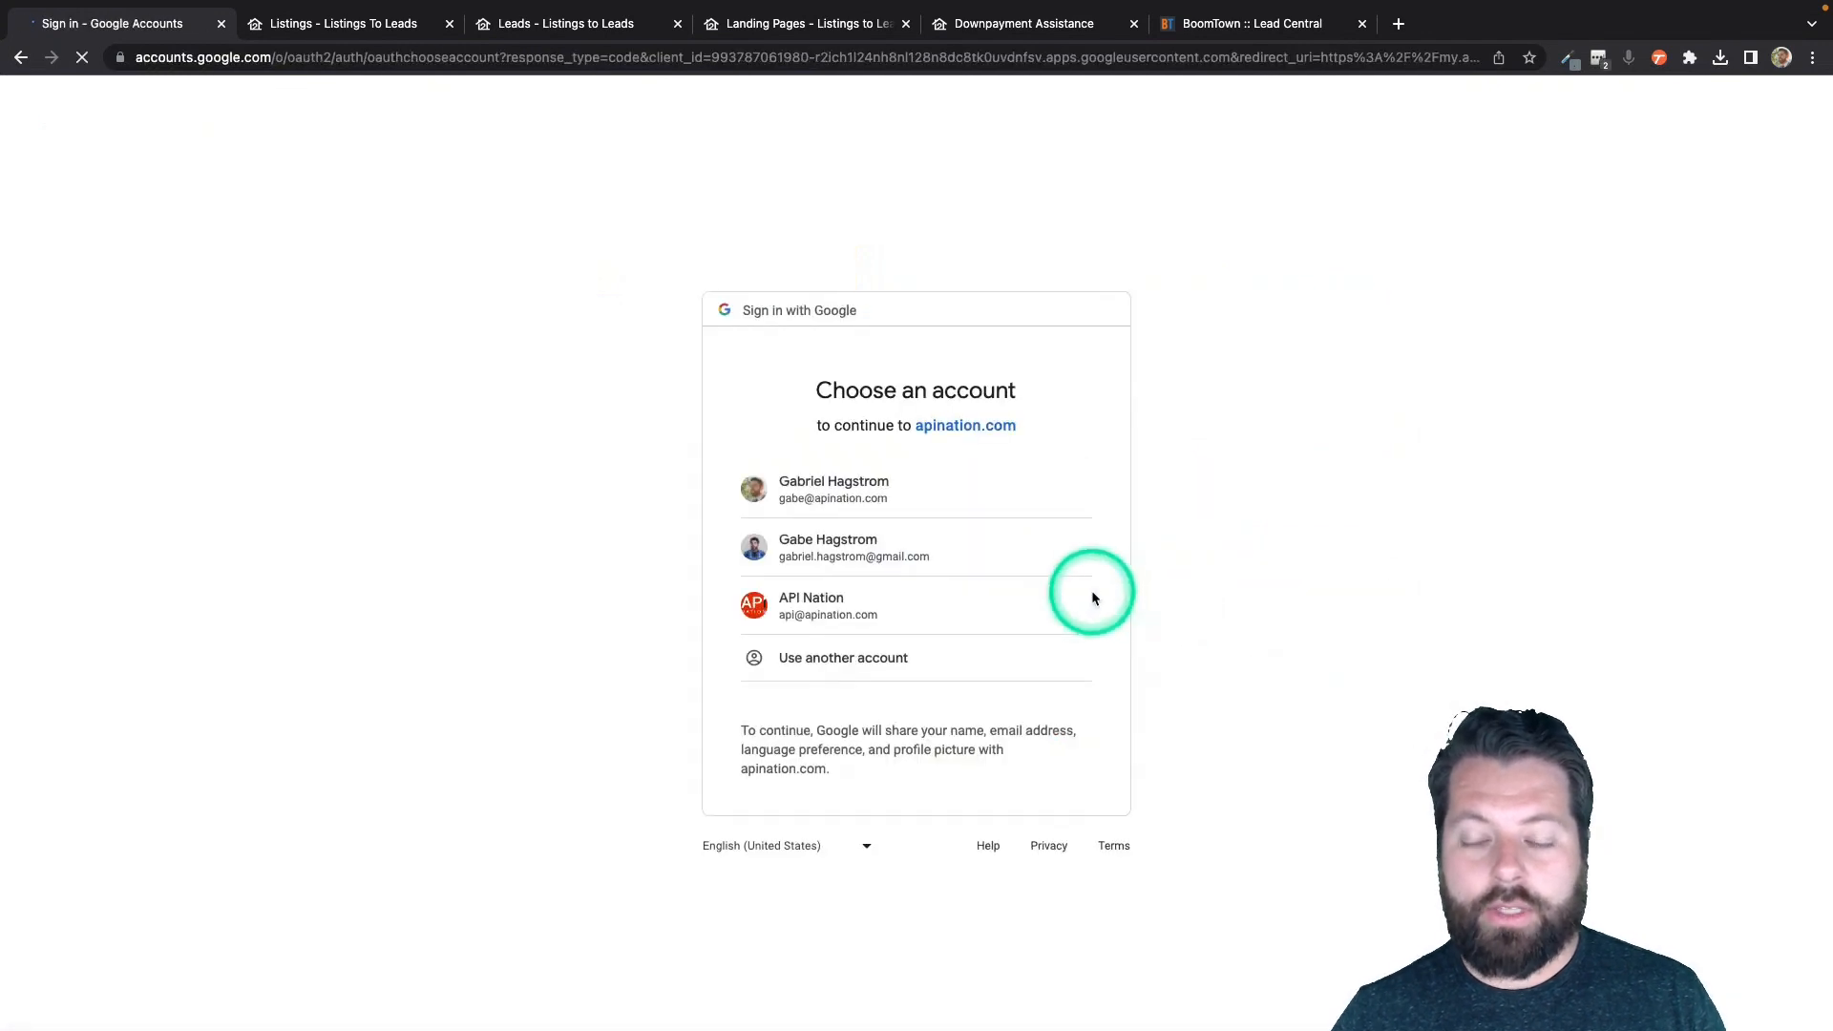
{"action": "left_click", "coordinate": [921, 503]}
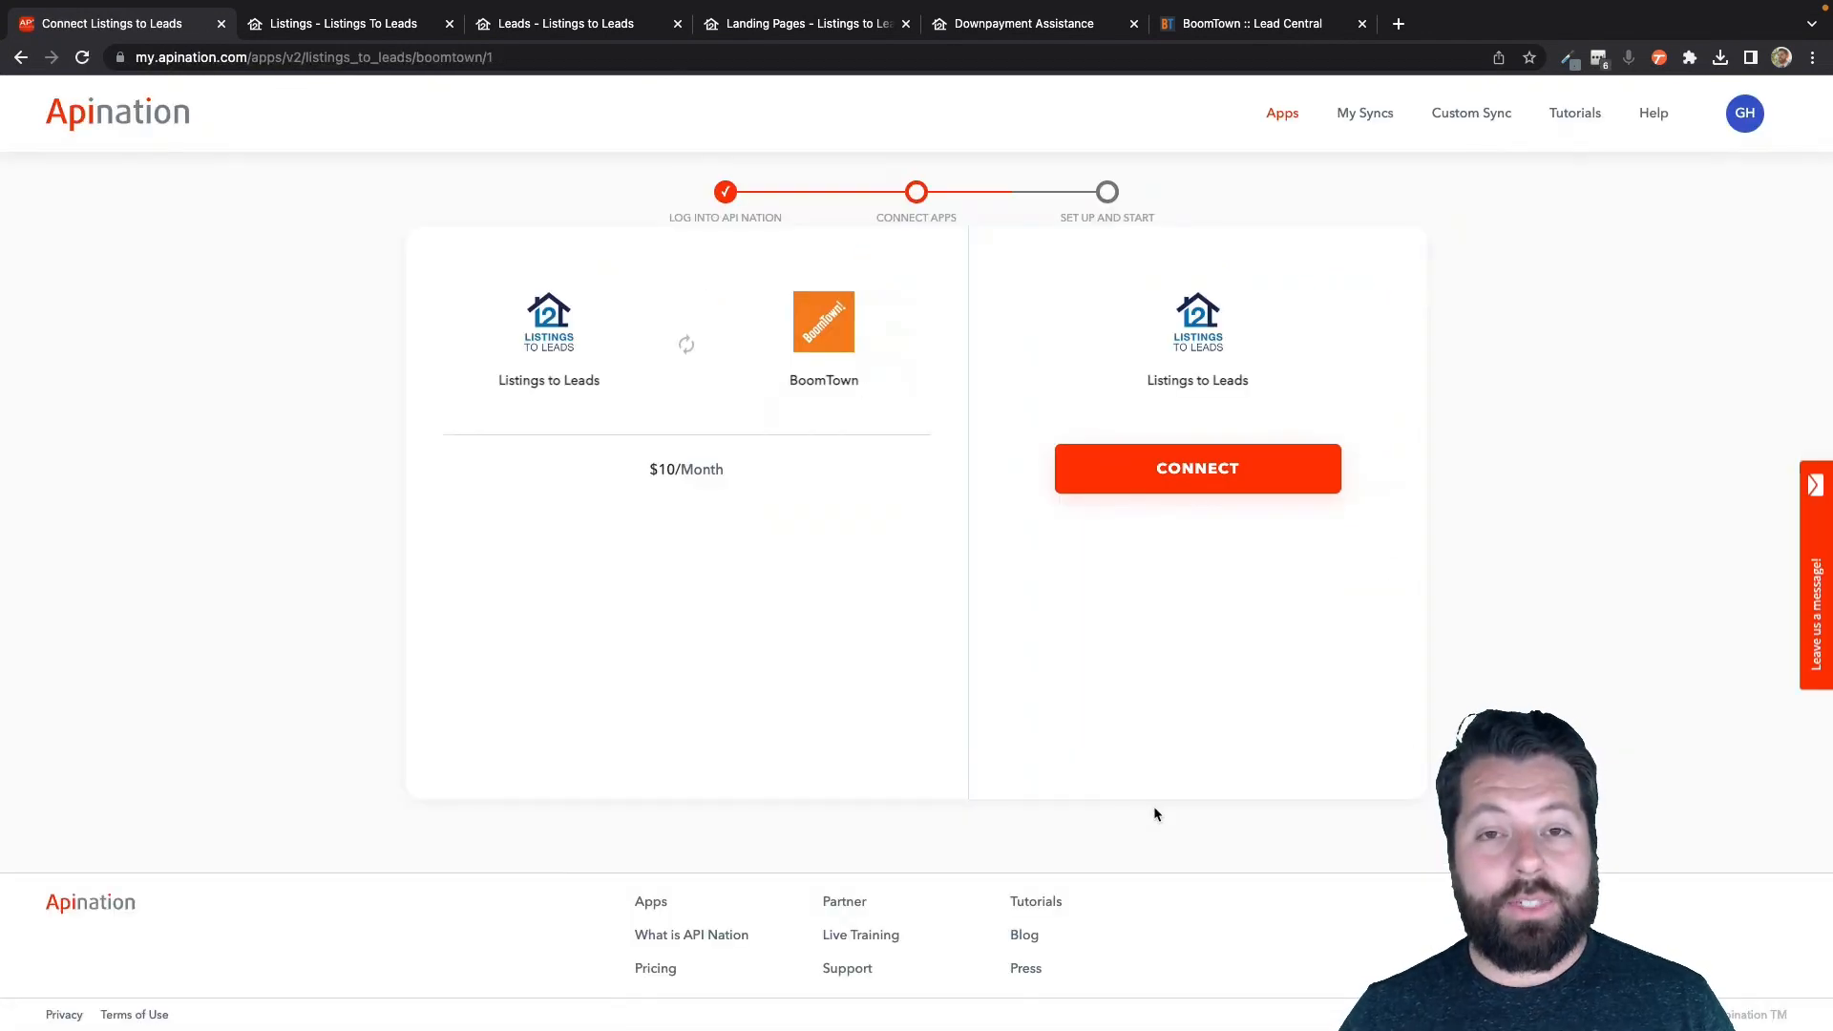
Connect and select the Listings to Leads account, and connect BoomTown by granting it the requested access permissions.
{"action": "left_click", "coordinate": [1195, 465]}
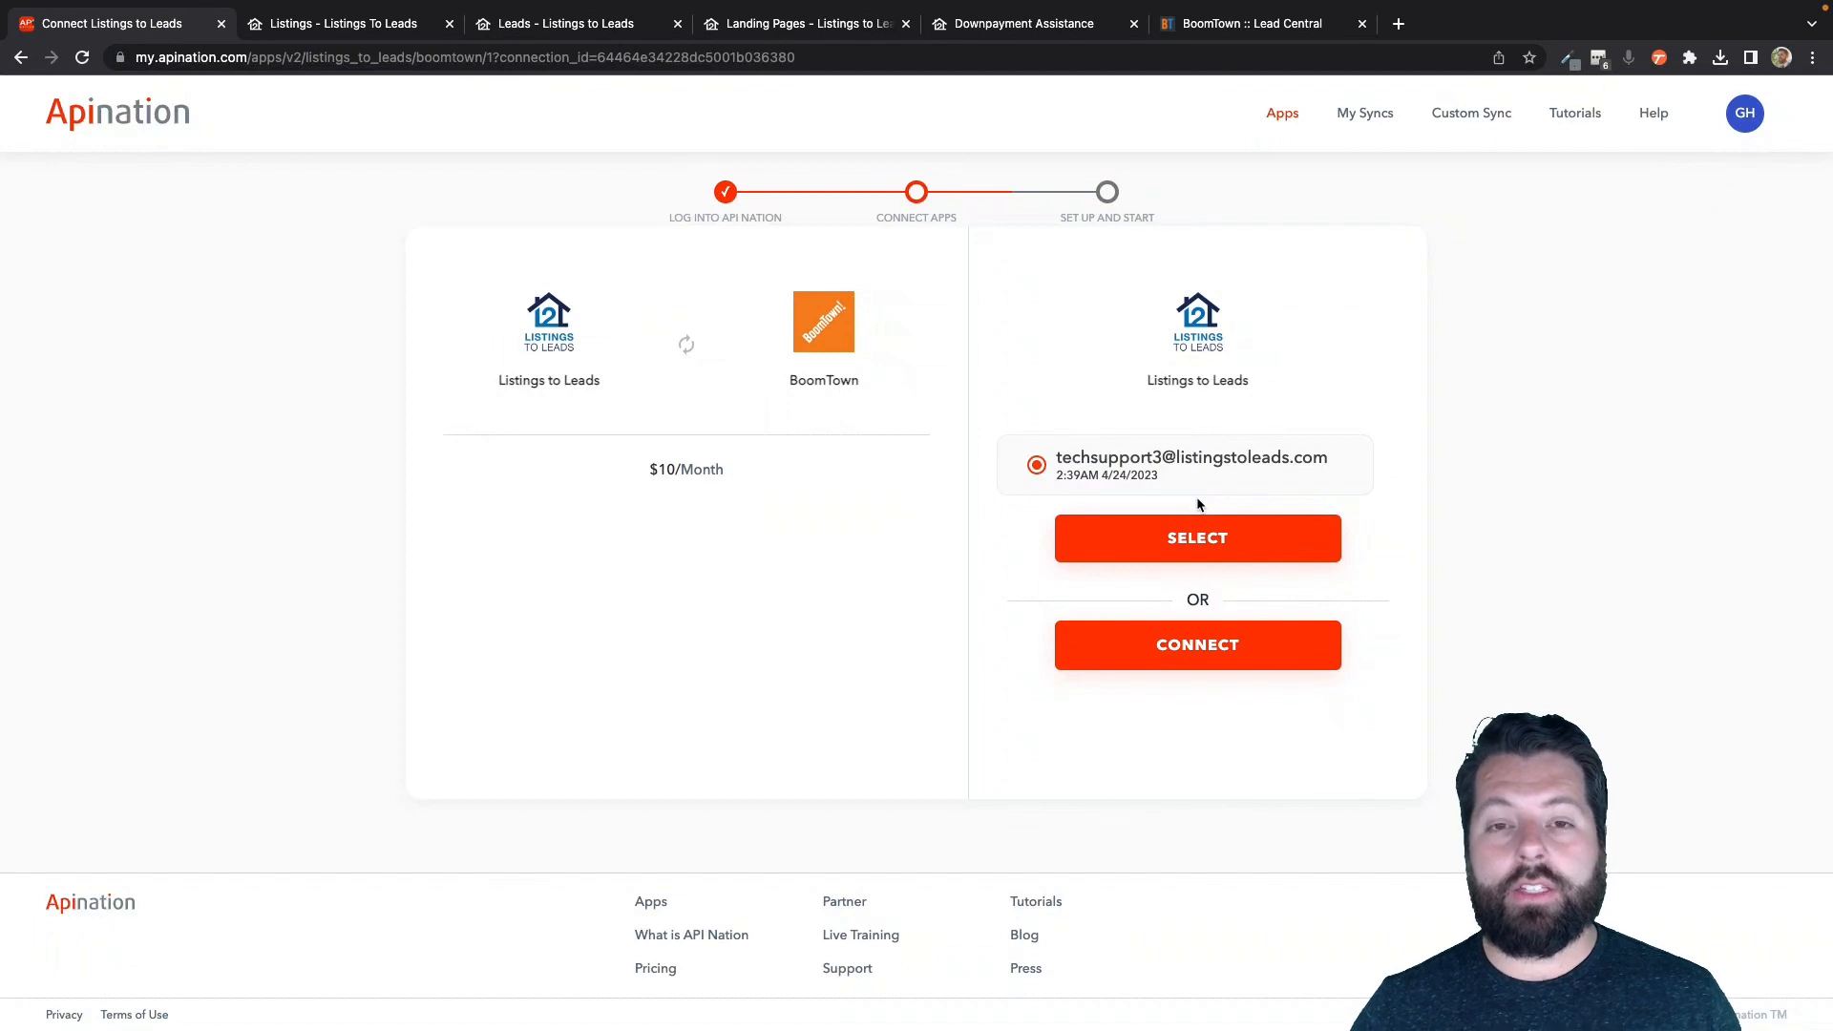
{"action": "left_click", "coordinate": [1194, 573]}
{"action": "left_click", "coordinate": [1297, 487]}
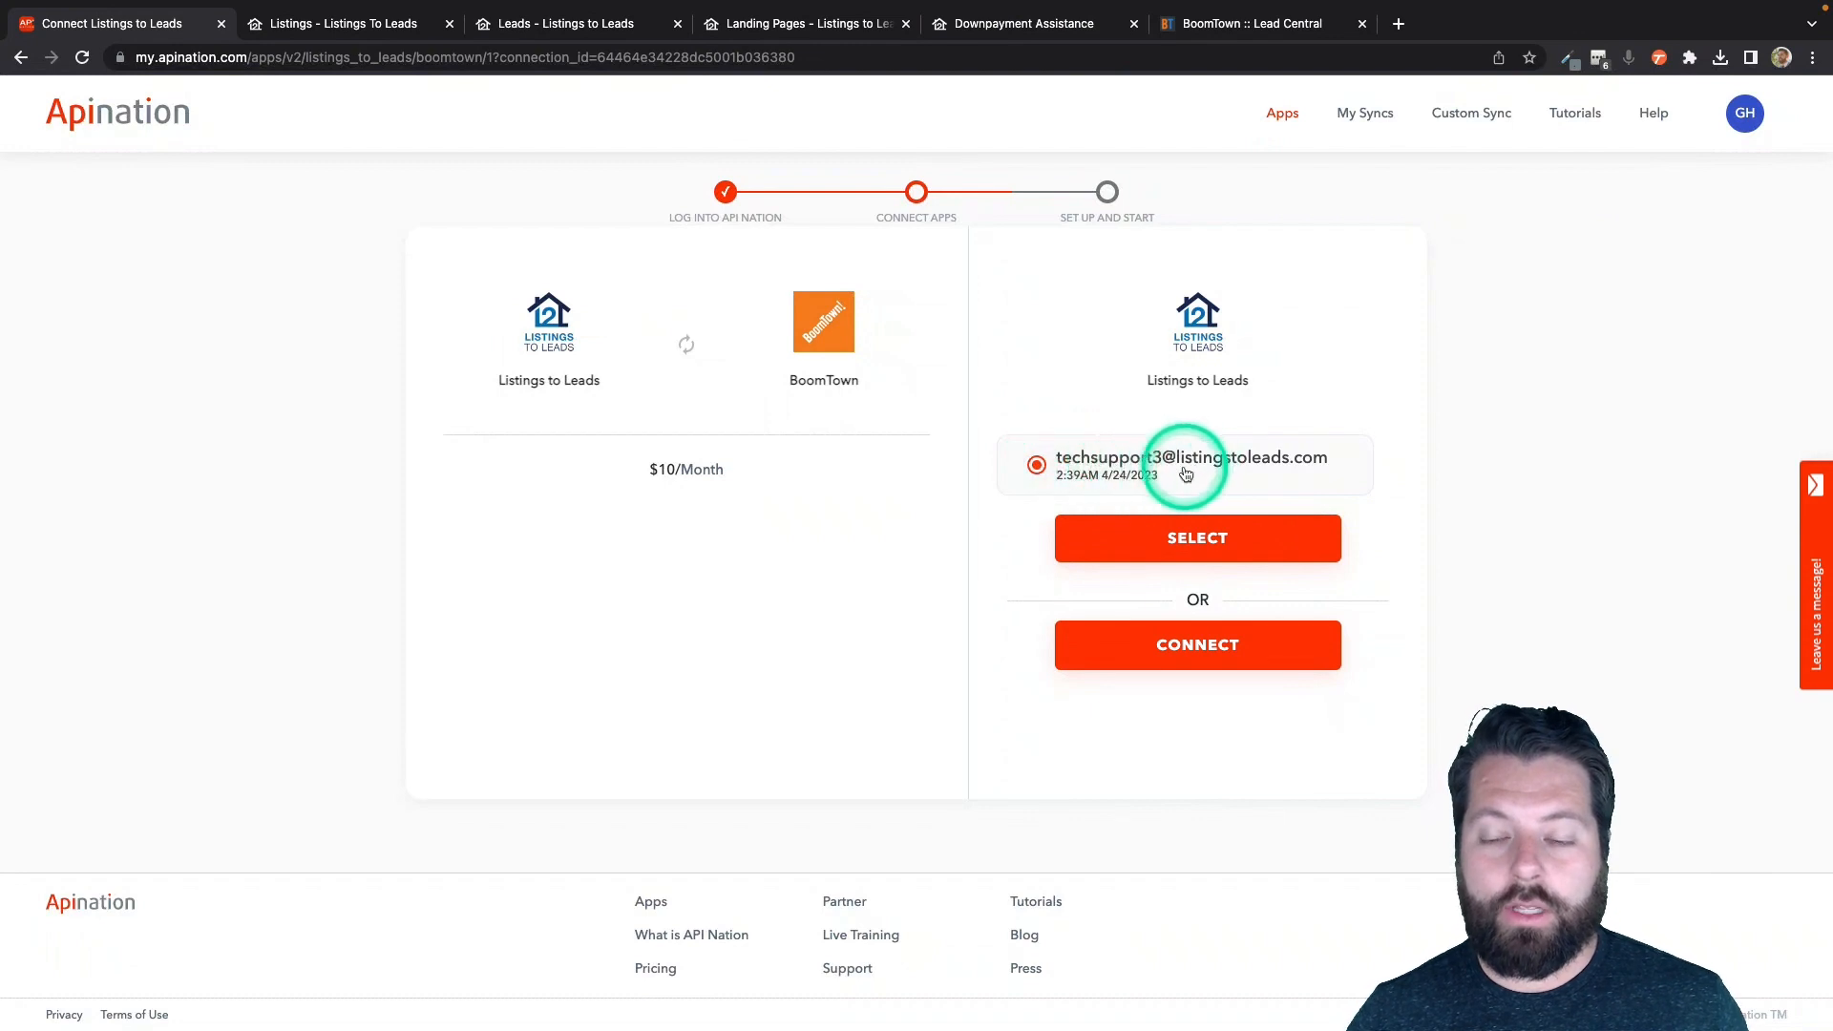
{"action": "left_click", "coordinate": [1182, 541]}
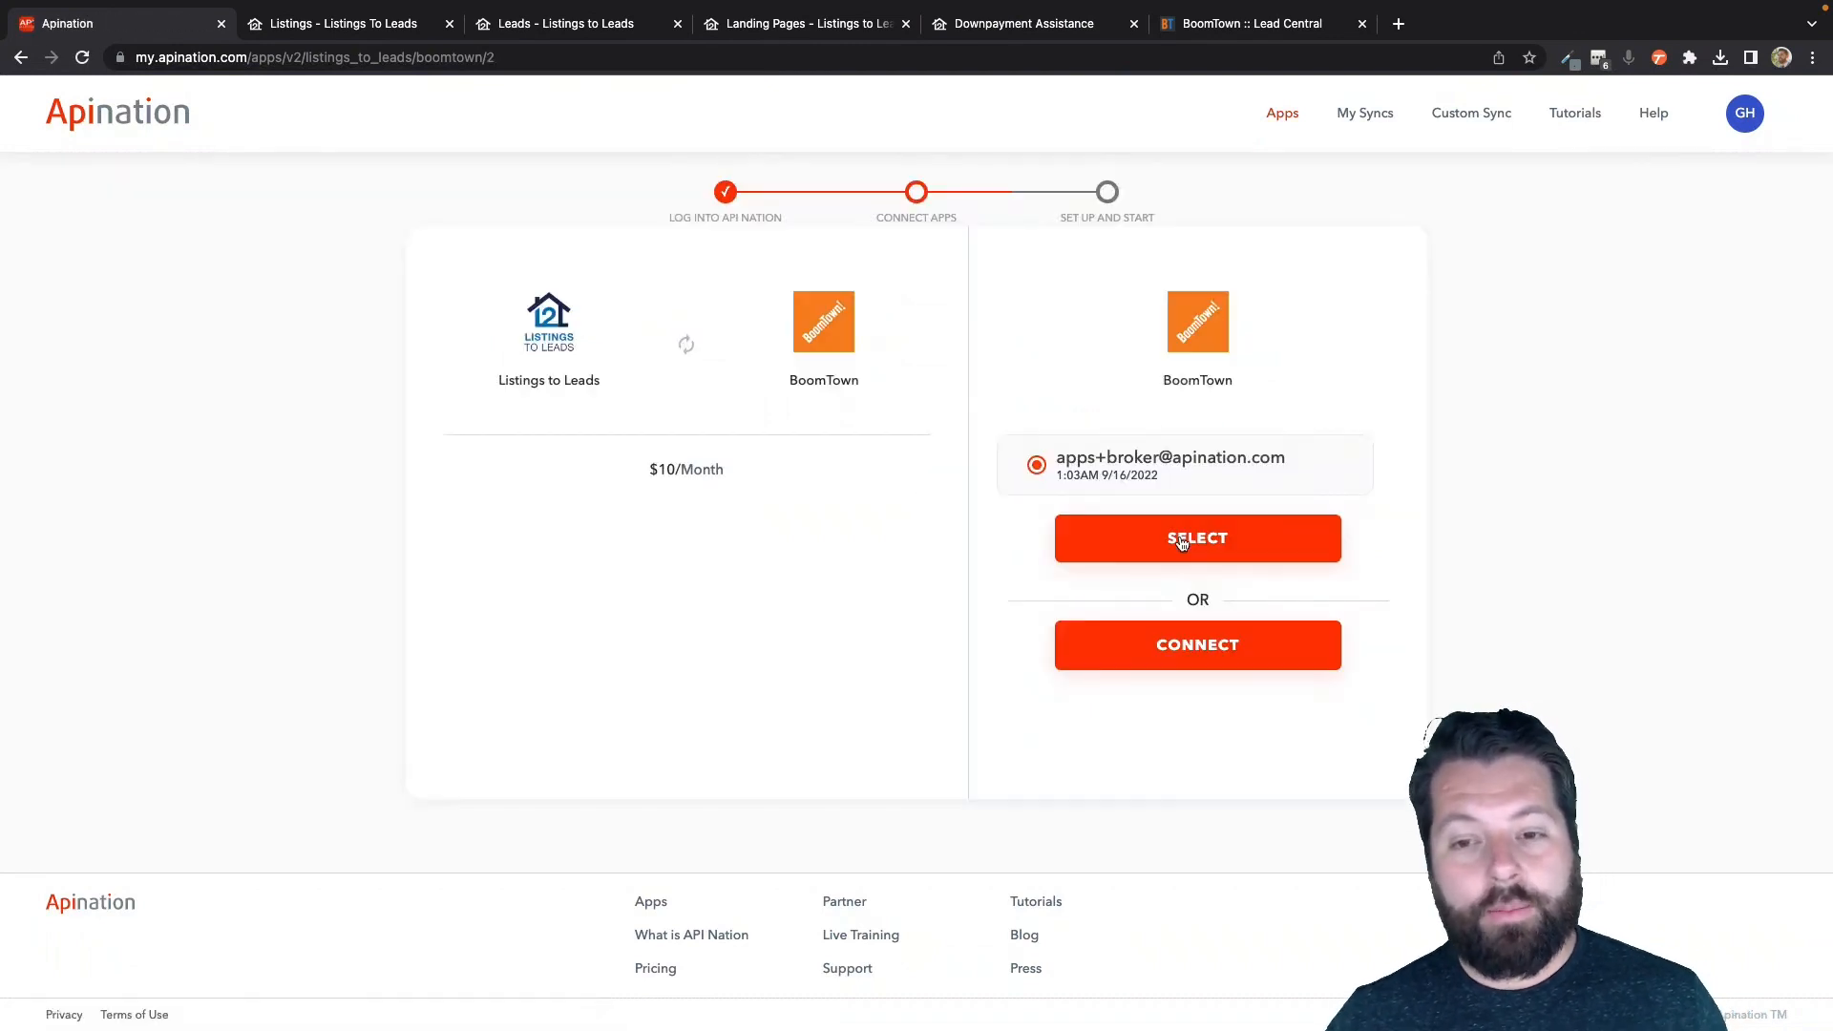
{"action": "left_click", "coordinate": [1175, 651]}
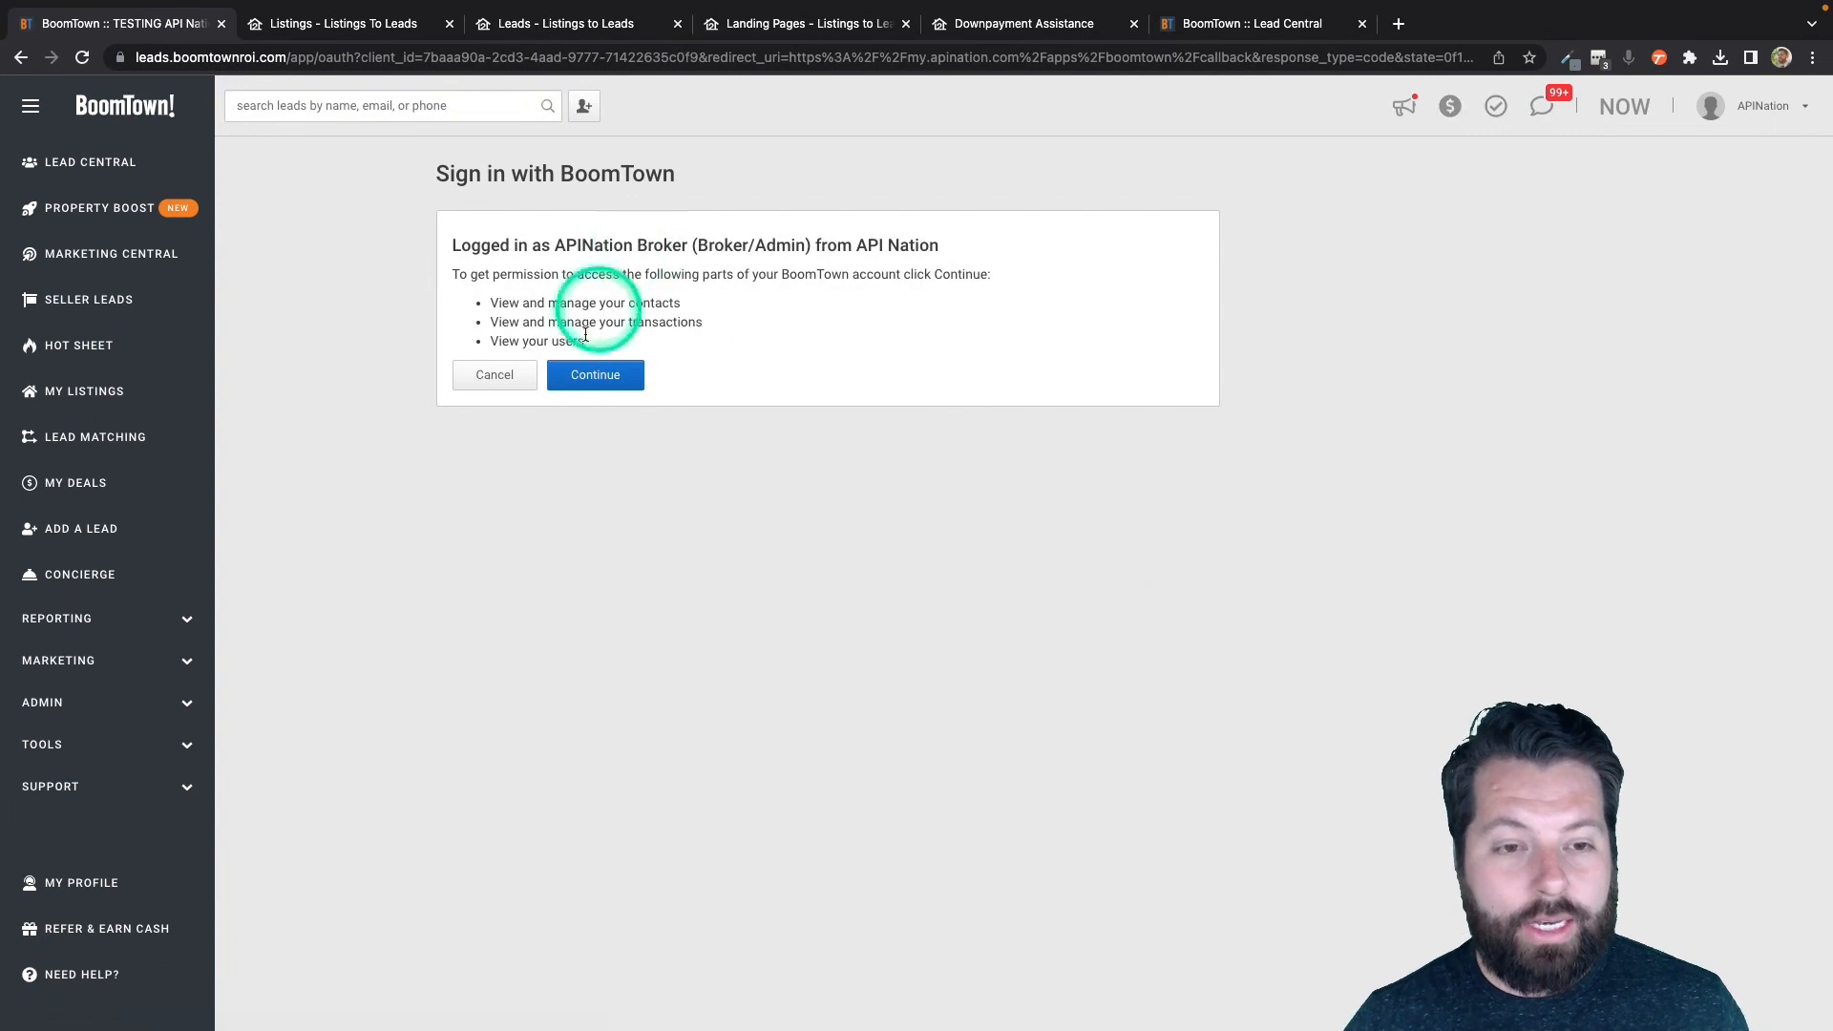
{"action": "left_click", "coordinate": [594, 375]}
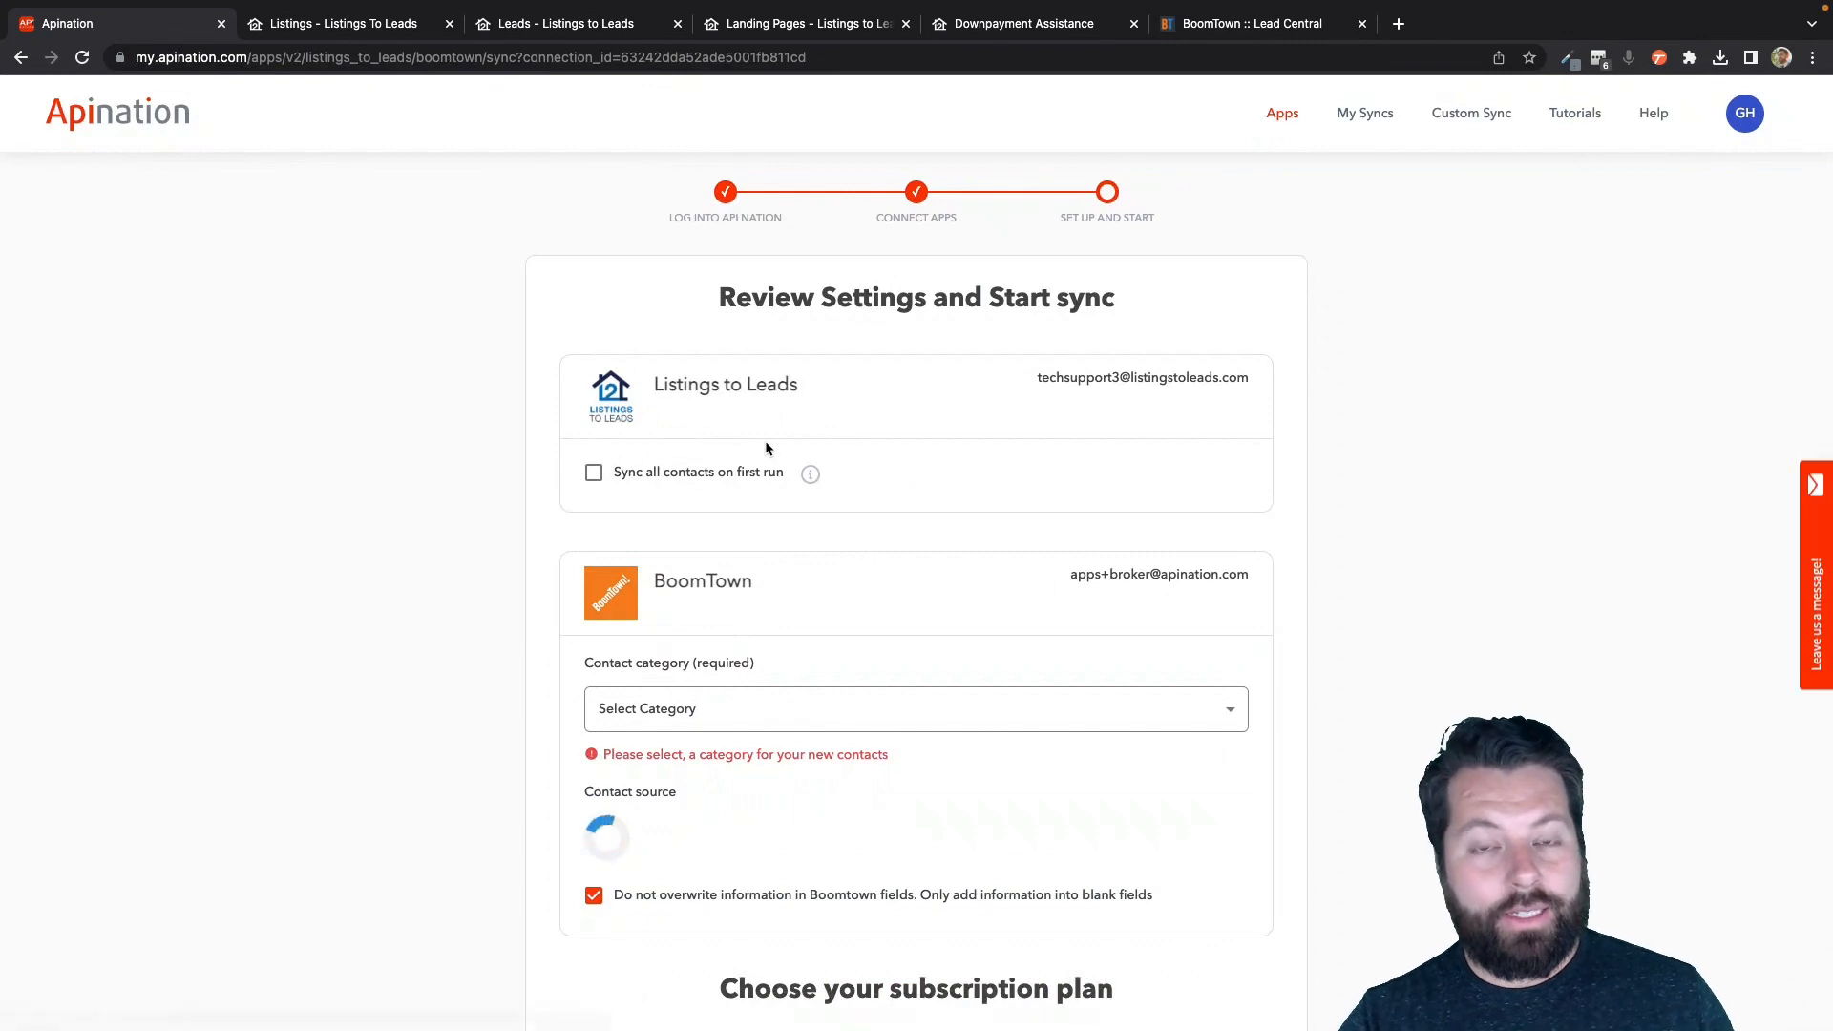
Try syncing all contacts on the first run and review the existing leads in Listings to Leads.
{"action": "scroll", "coordinate": [765, 442], "scroll_direction": "down", "scroll_amount": 1}
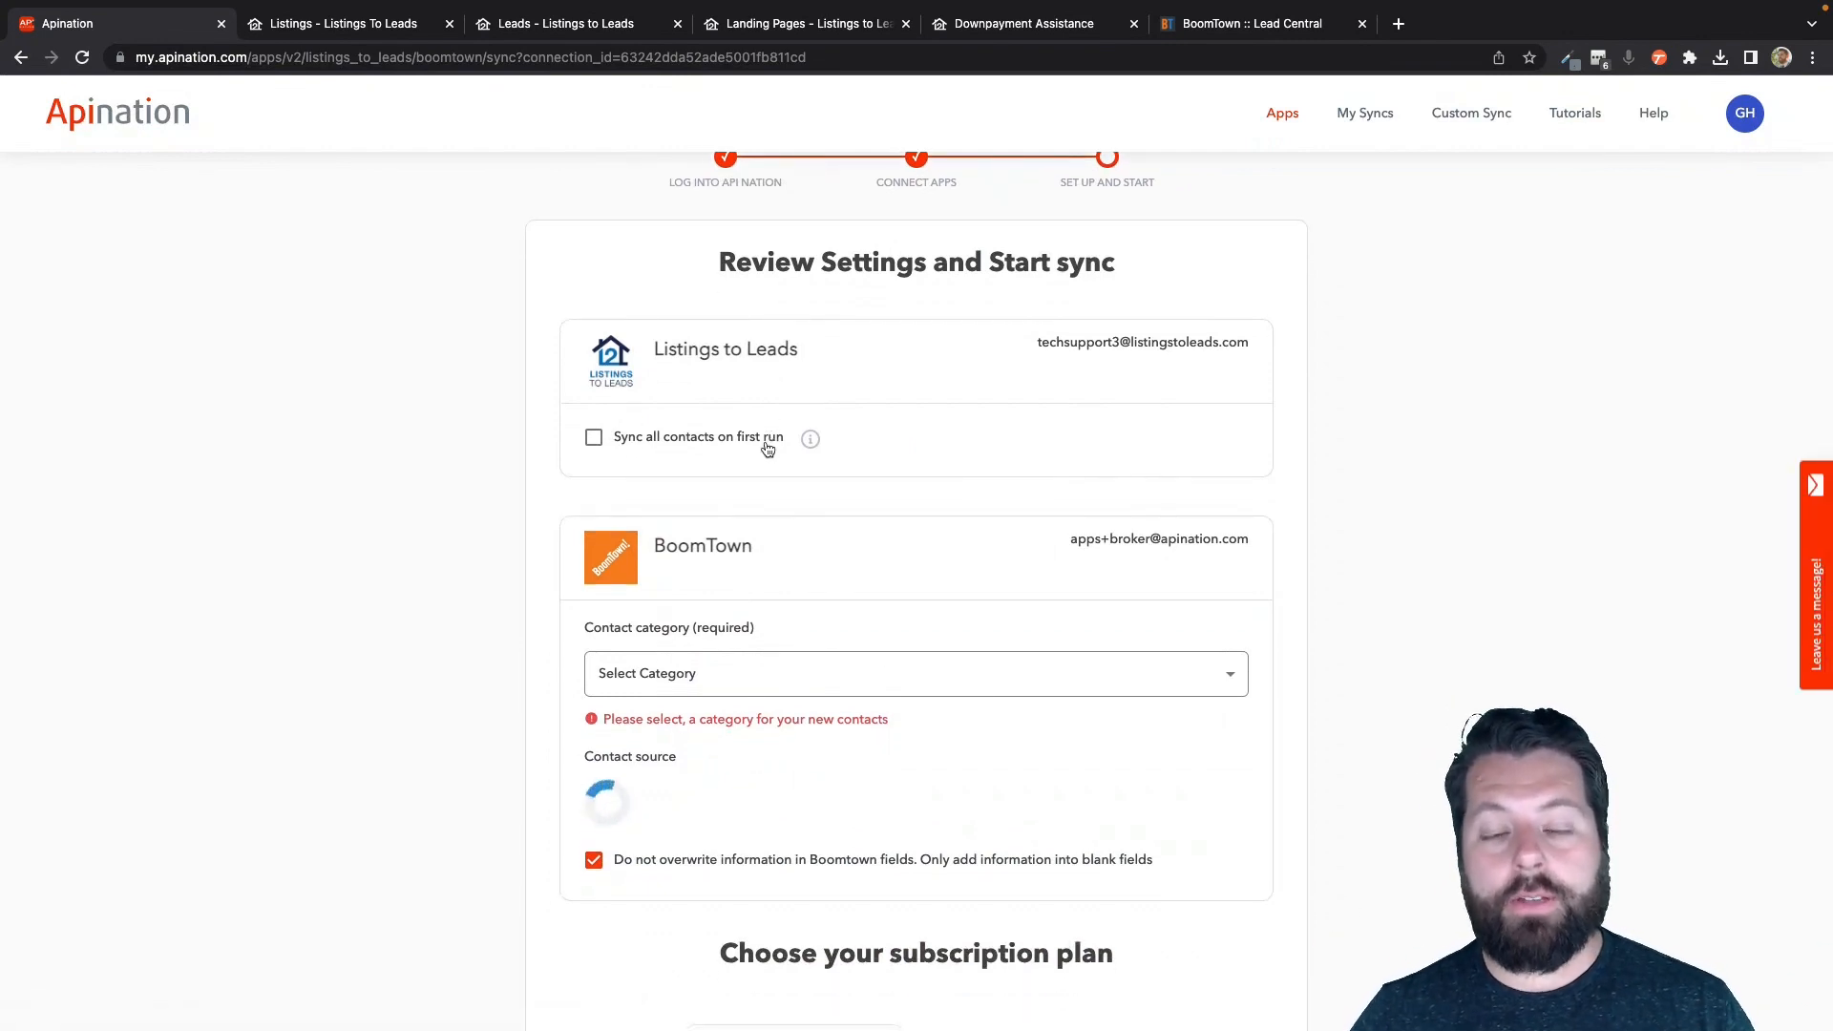
{"action": "left_click", "coordinate": [827, 656]}
{"action": "scroll", "coordinate": [822, 649], "scroll_direction": "down", "scroll_amount": 1}
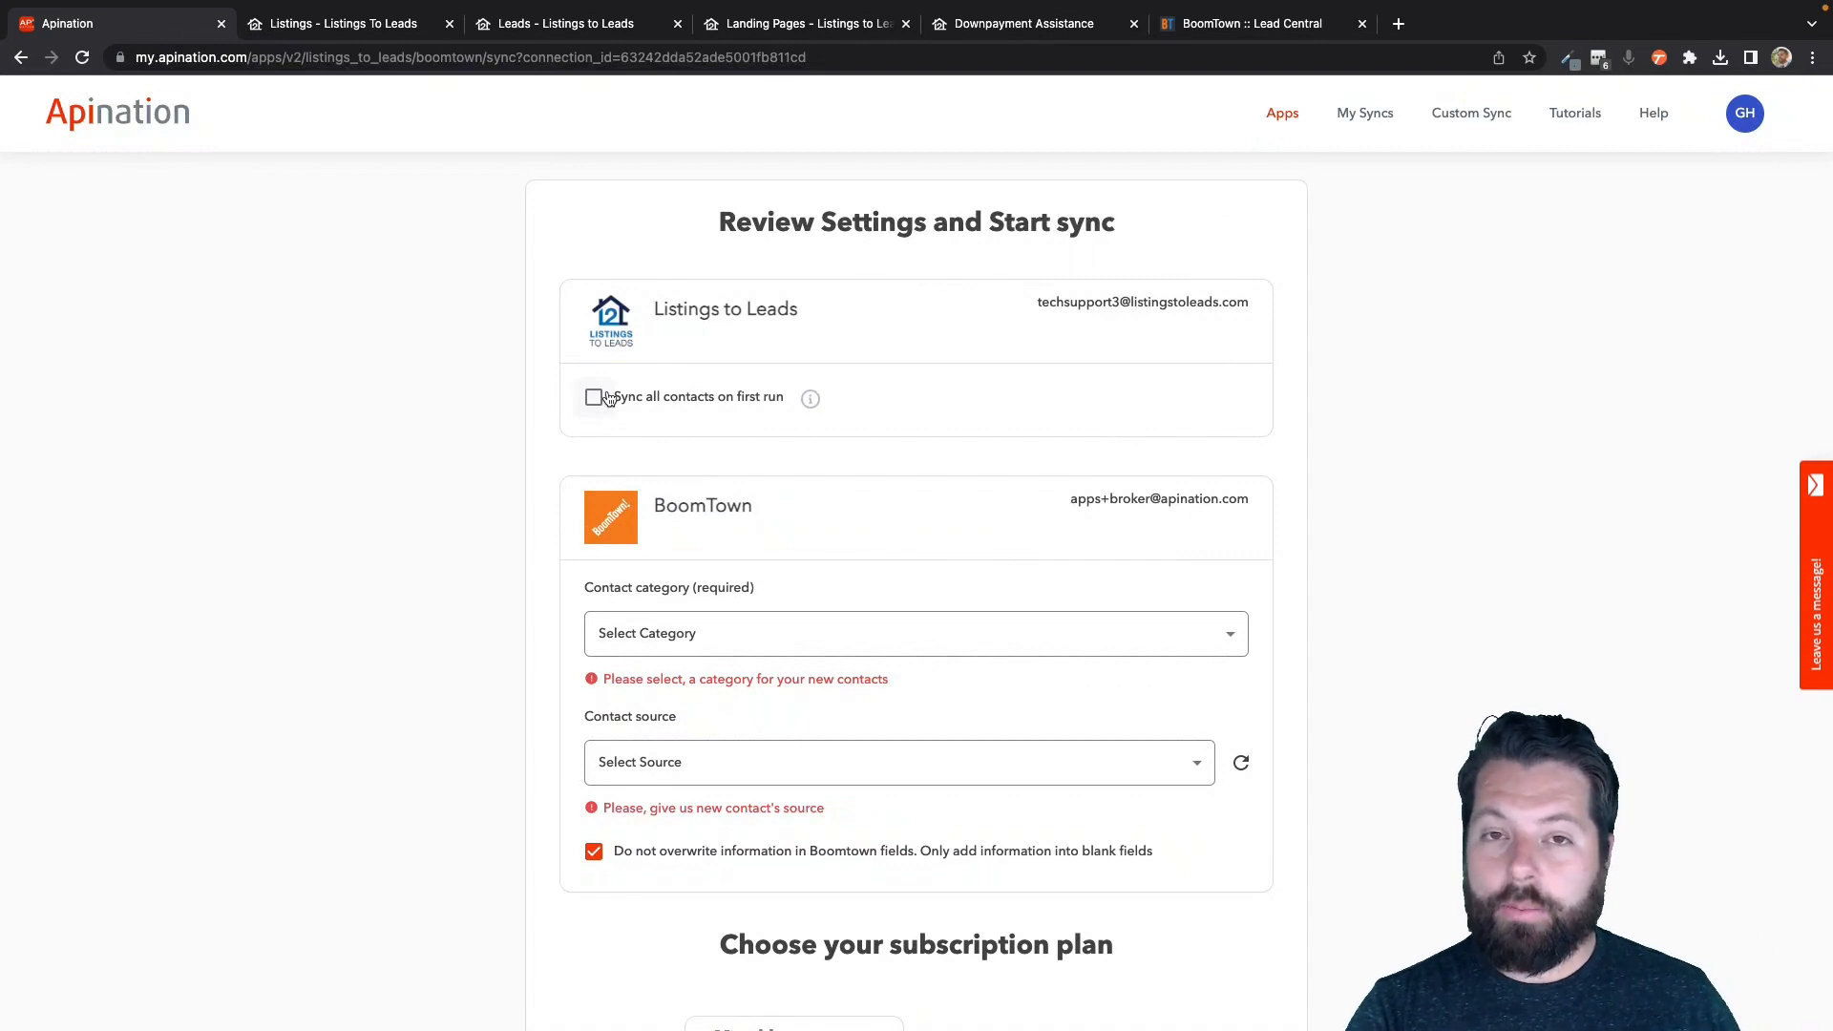
{"action": "left_click", "coordinate": [594, 398]}
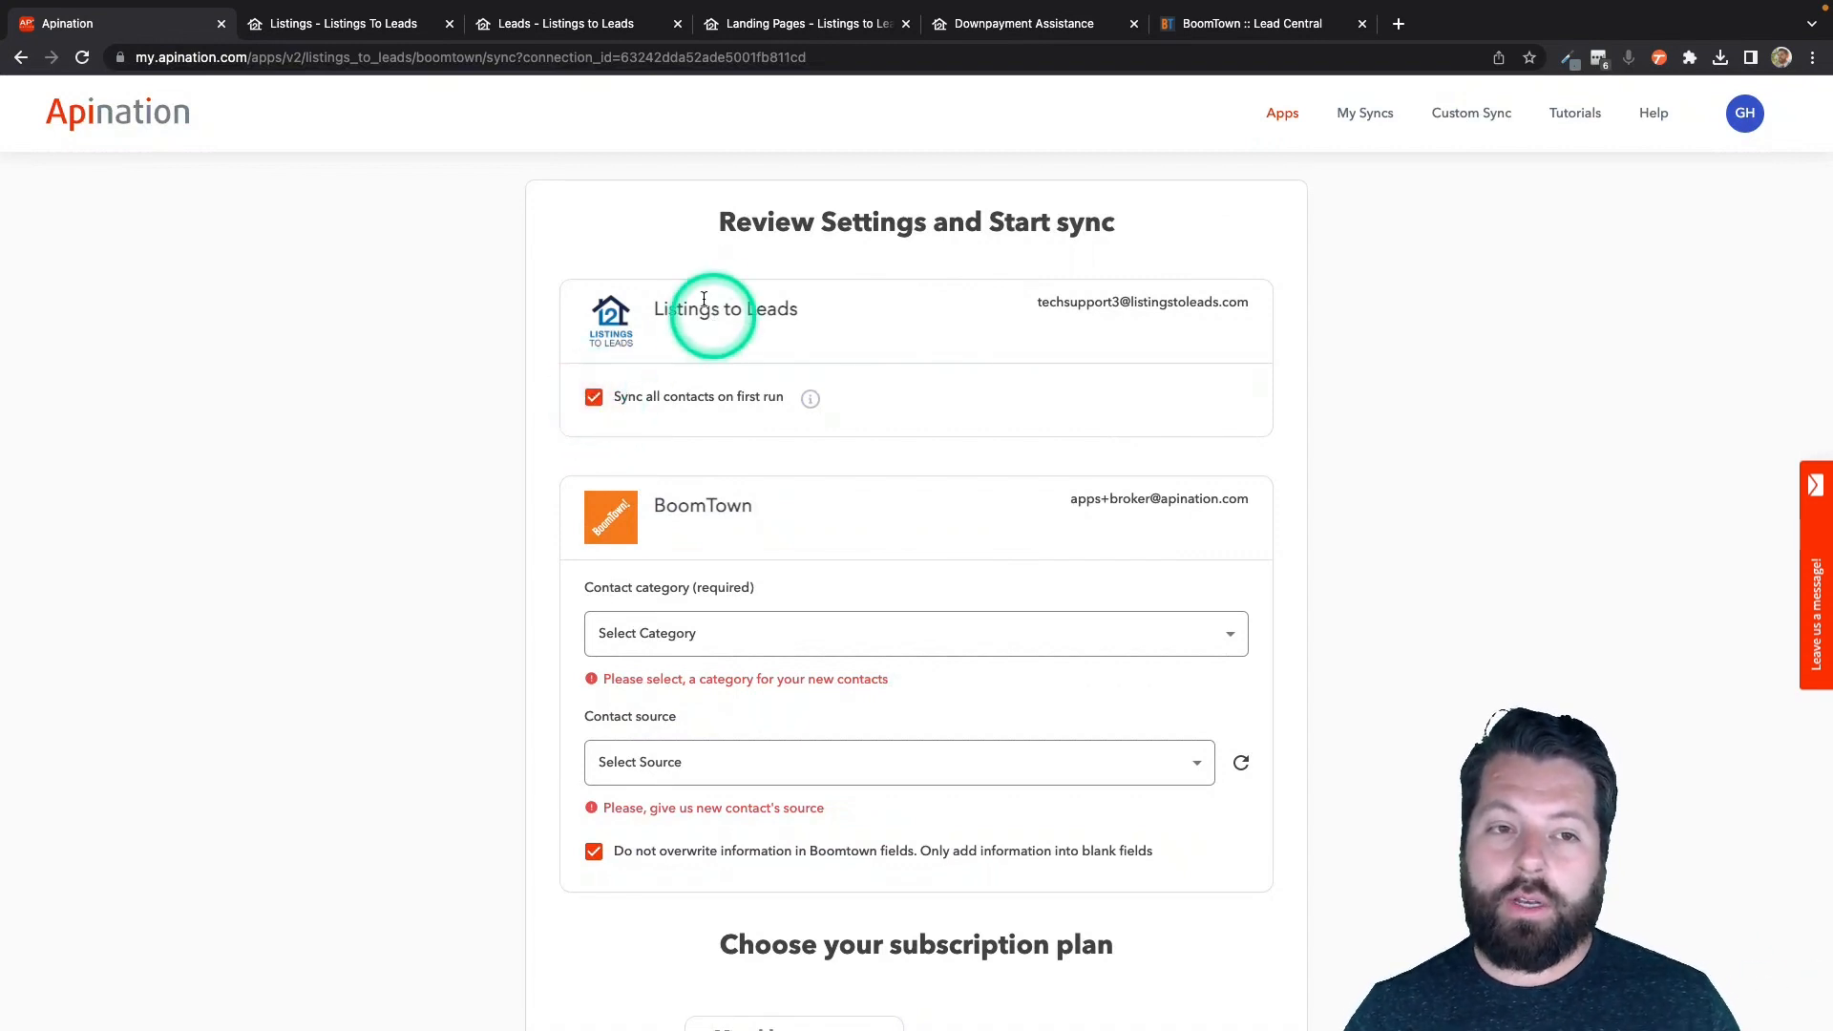
{"action": "left_click", "coordinate": [537, 25]}
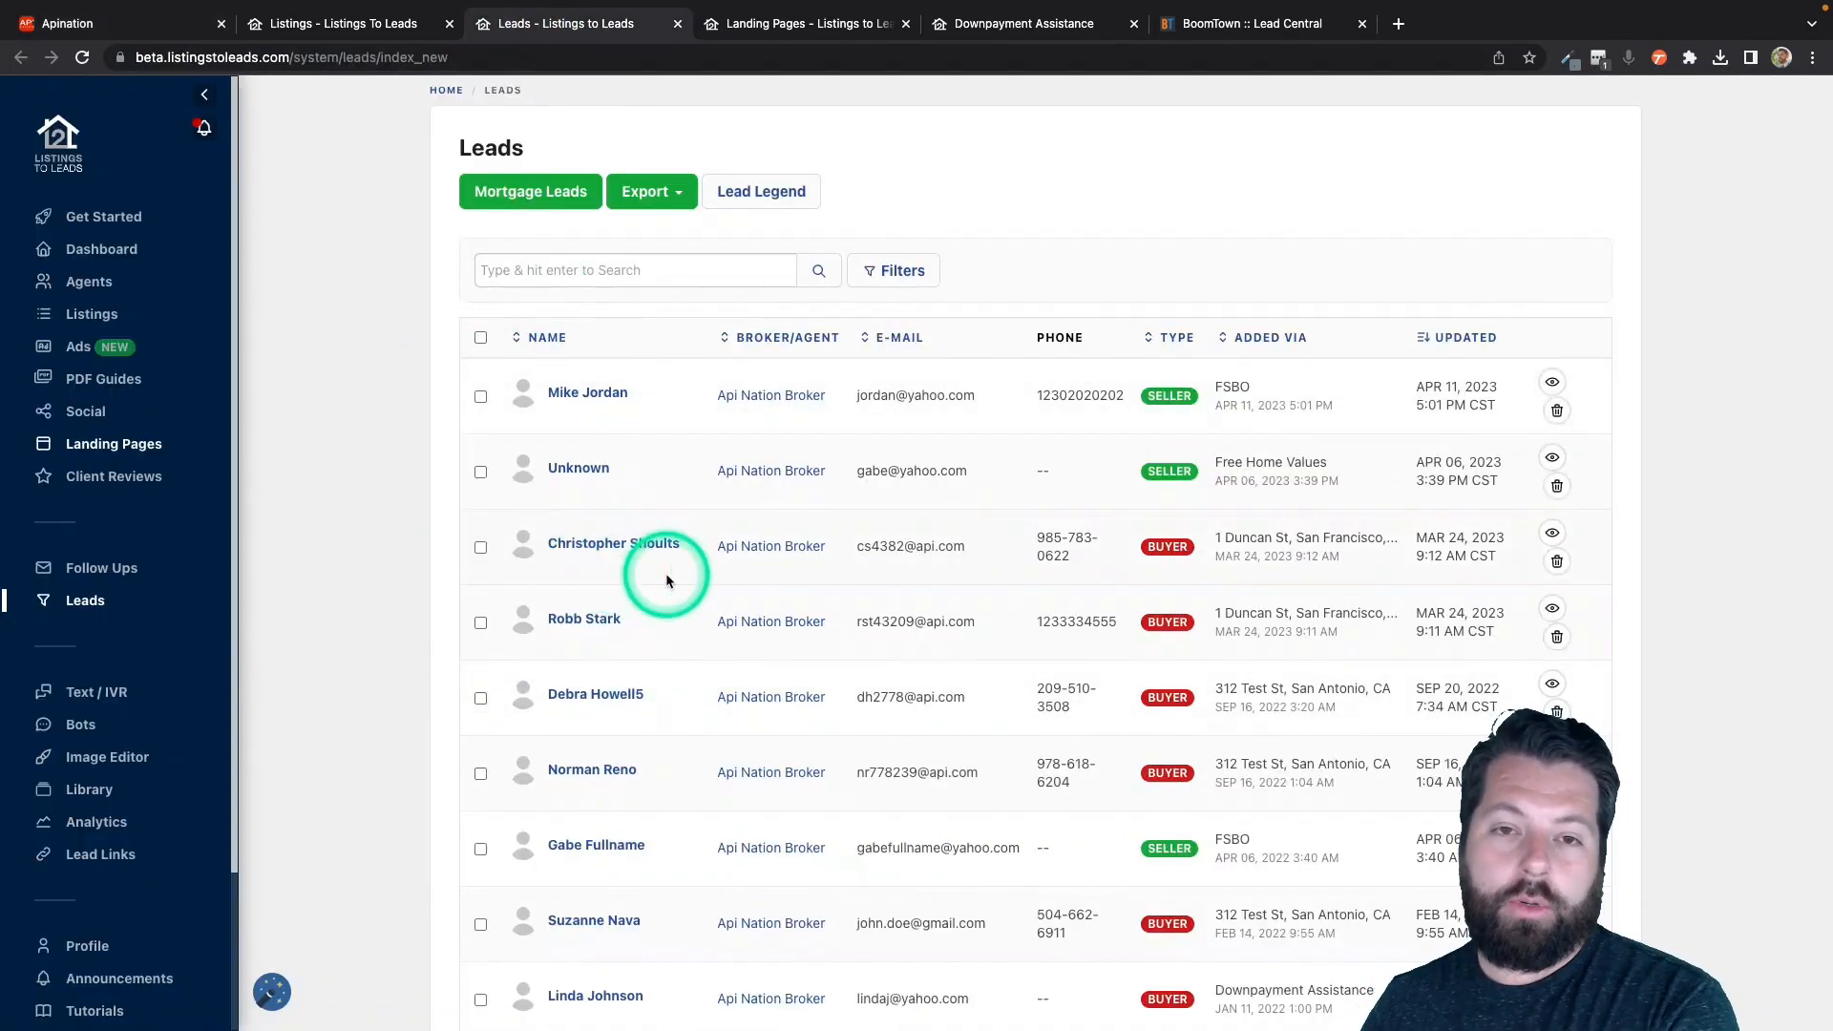
{"action": "left_click", "coordinate": [164, 33]}
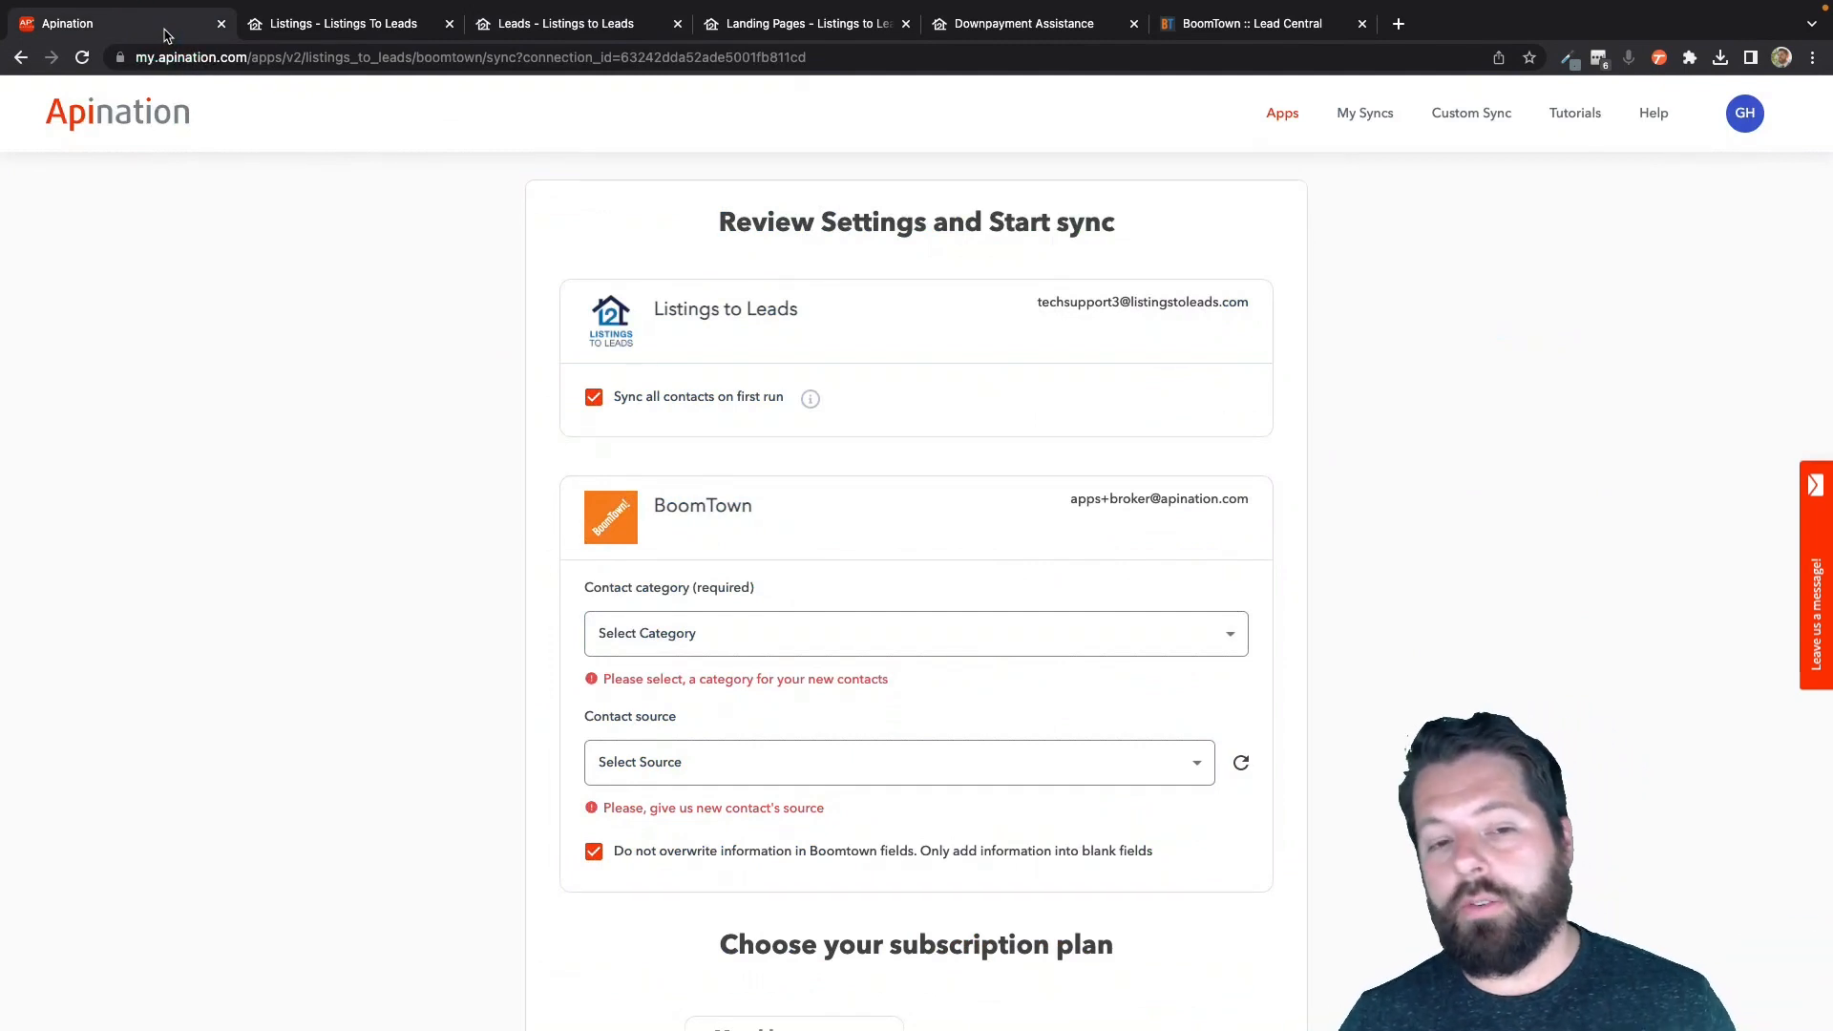
{"action": "left_click", "coordinate": [596, 401]}
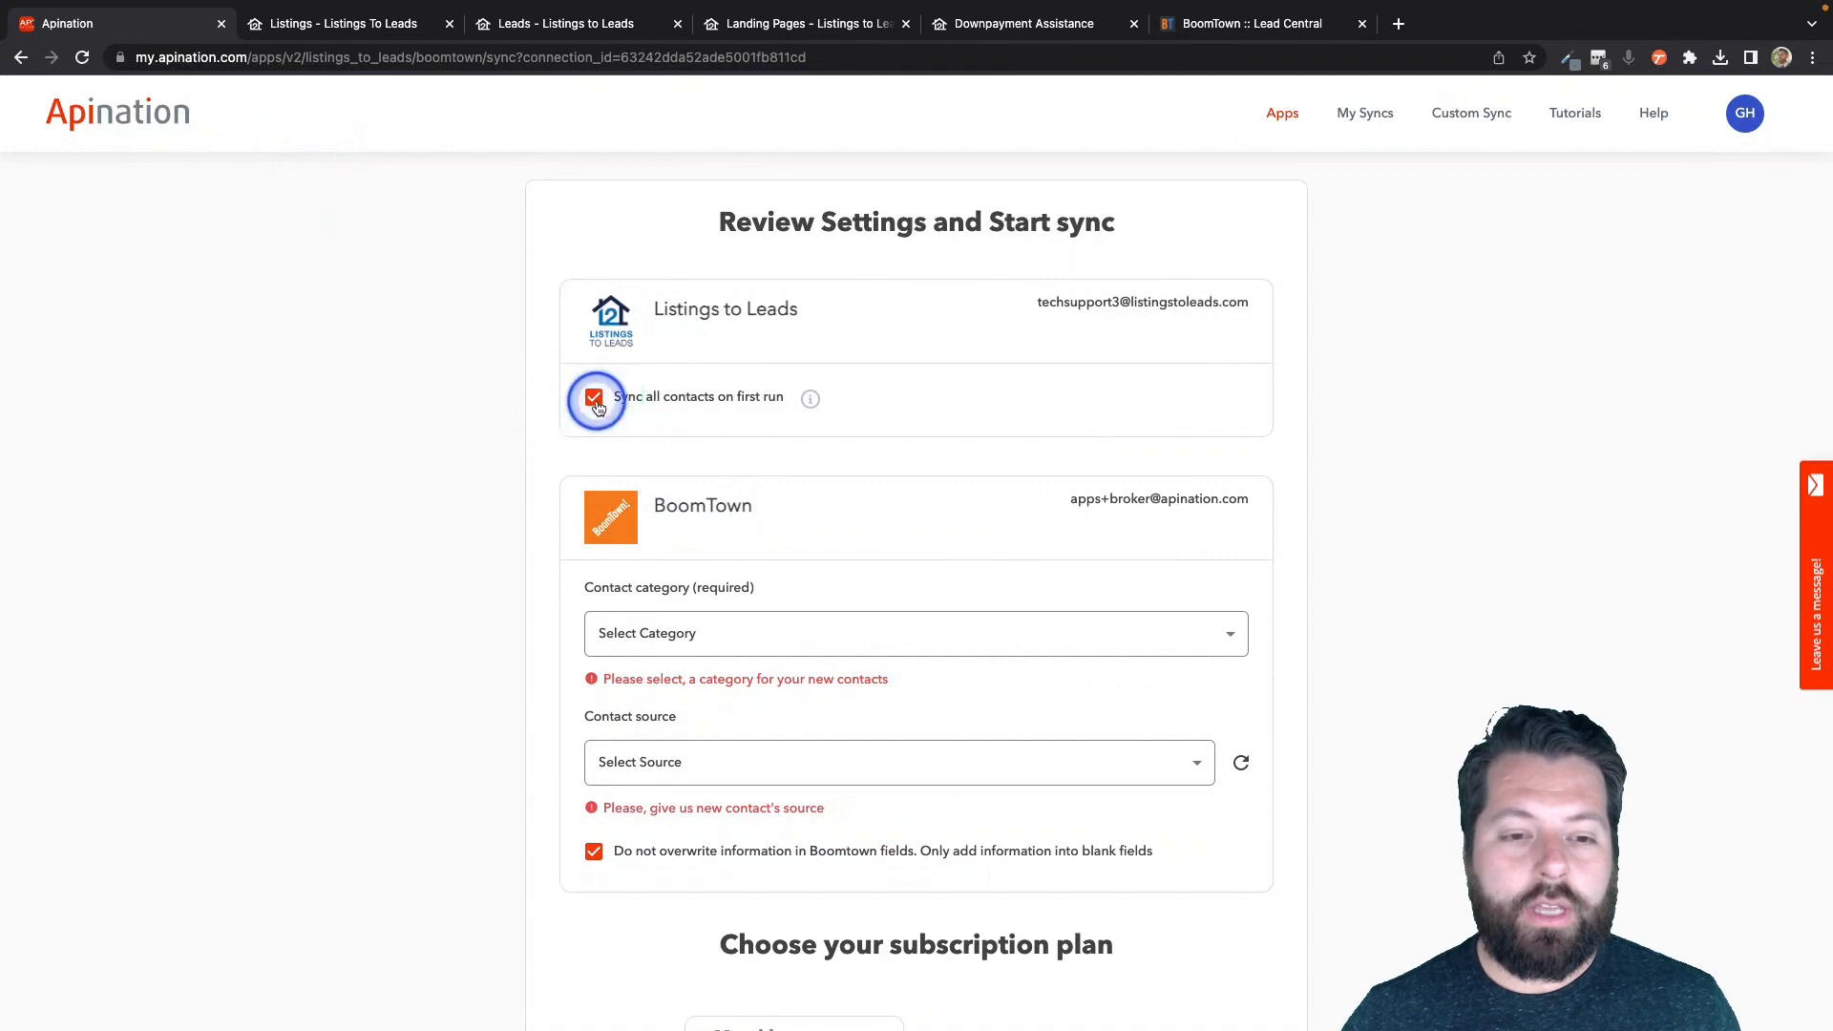
{"action": "left_click", "coordinate": [683, 504]}
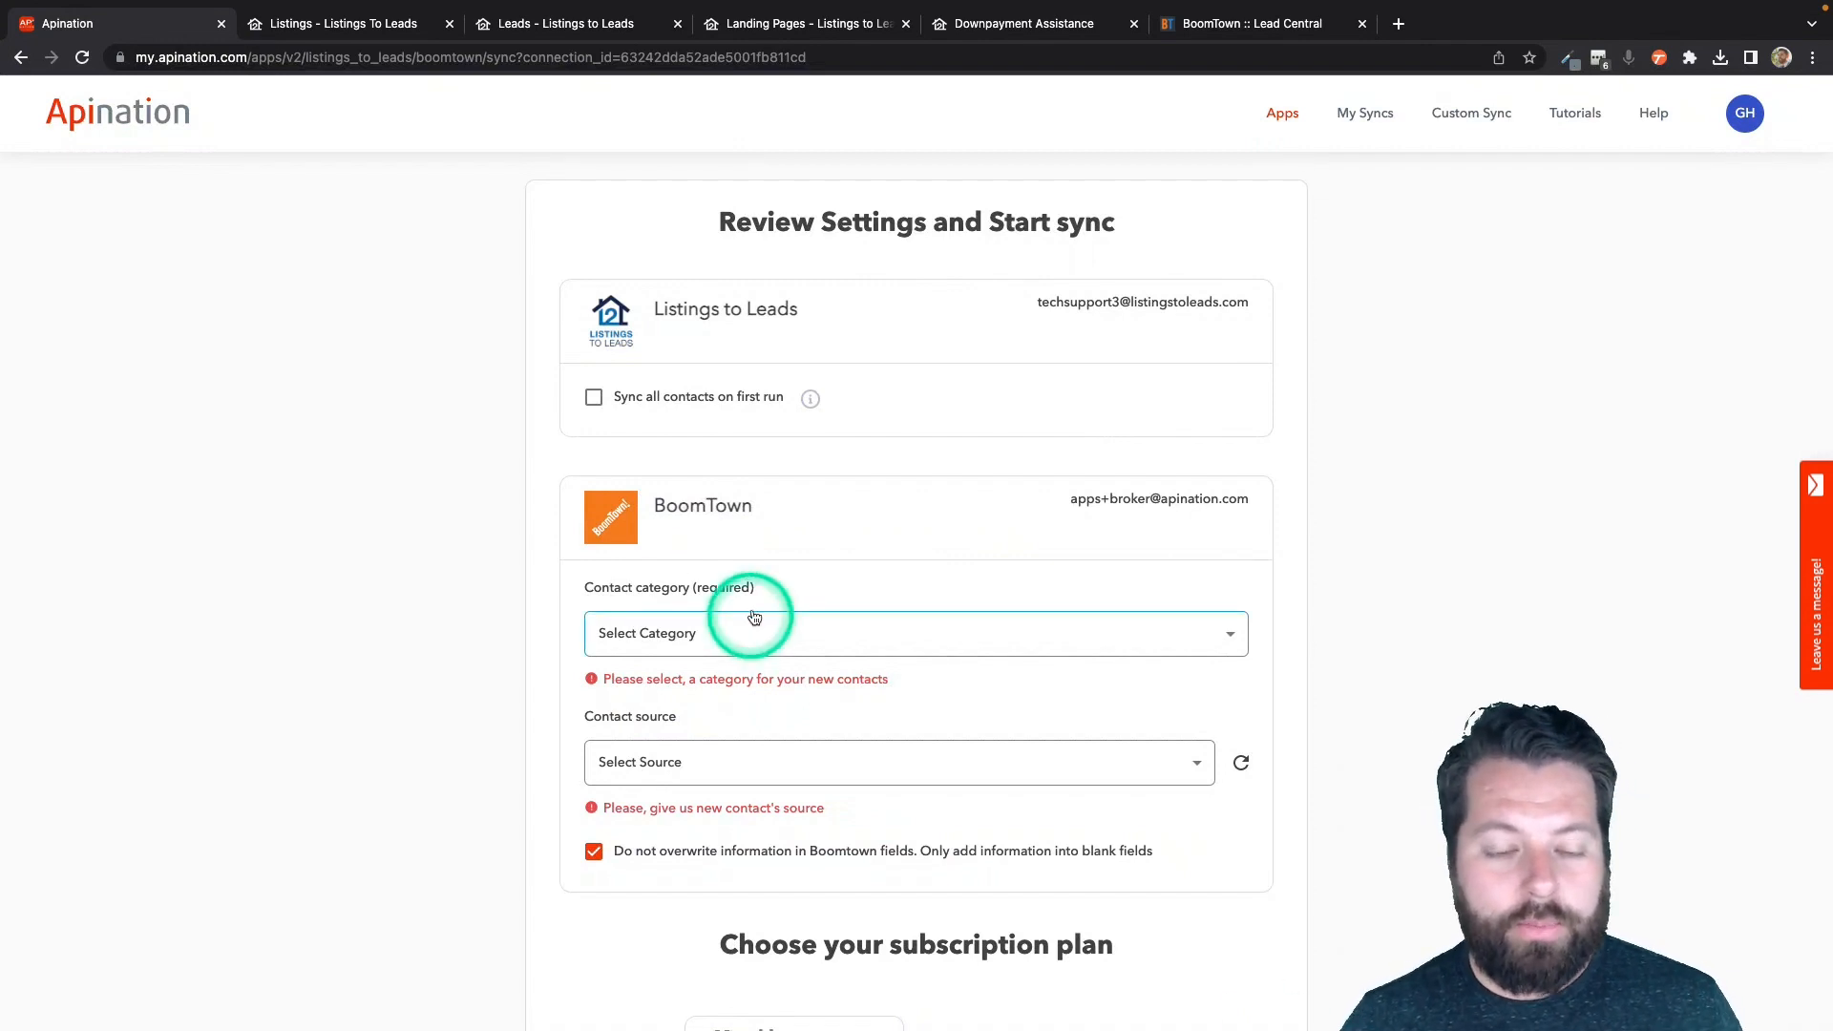
Set the BoomTown contact category to New and the contact source to Listings-2-Leads.
{"action": "scroll", "coordinate": [748, 610], "scroll_direction": "down", "scroll_amount": 3}
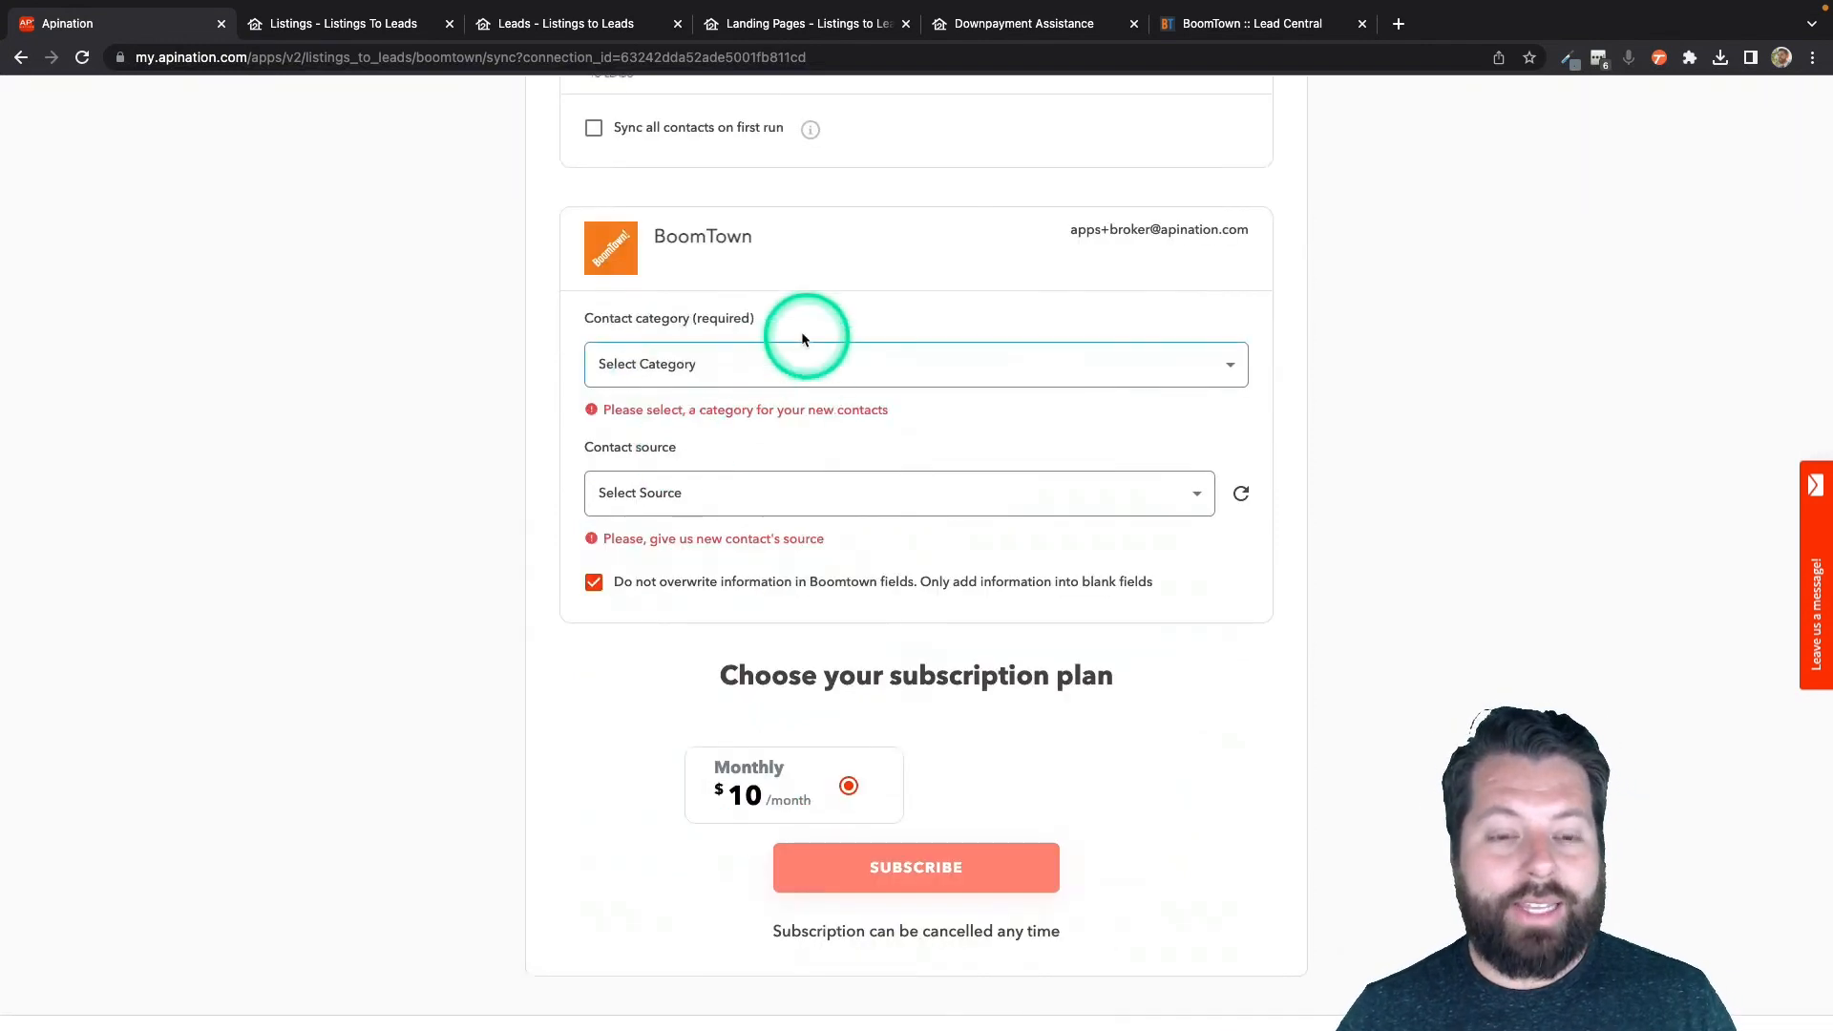
{"action": "left_click", "coordinate": [742, 369]}
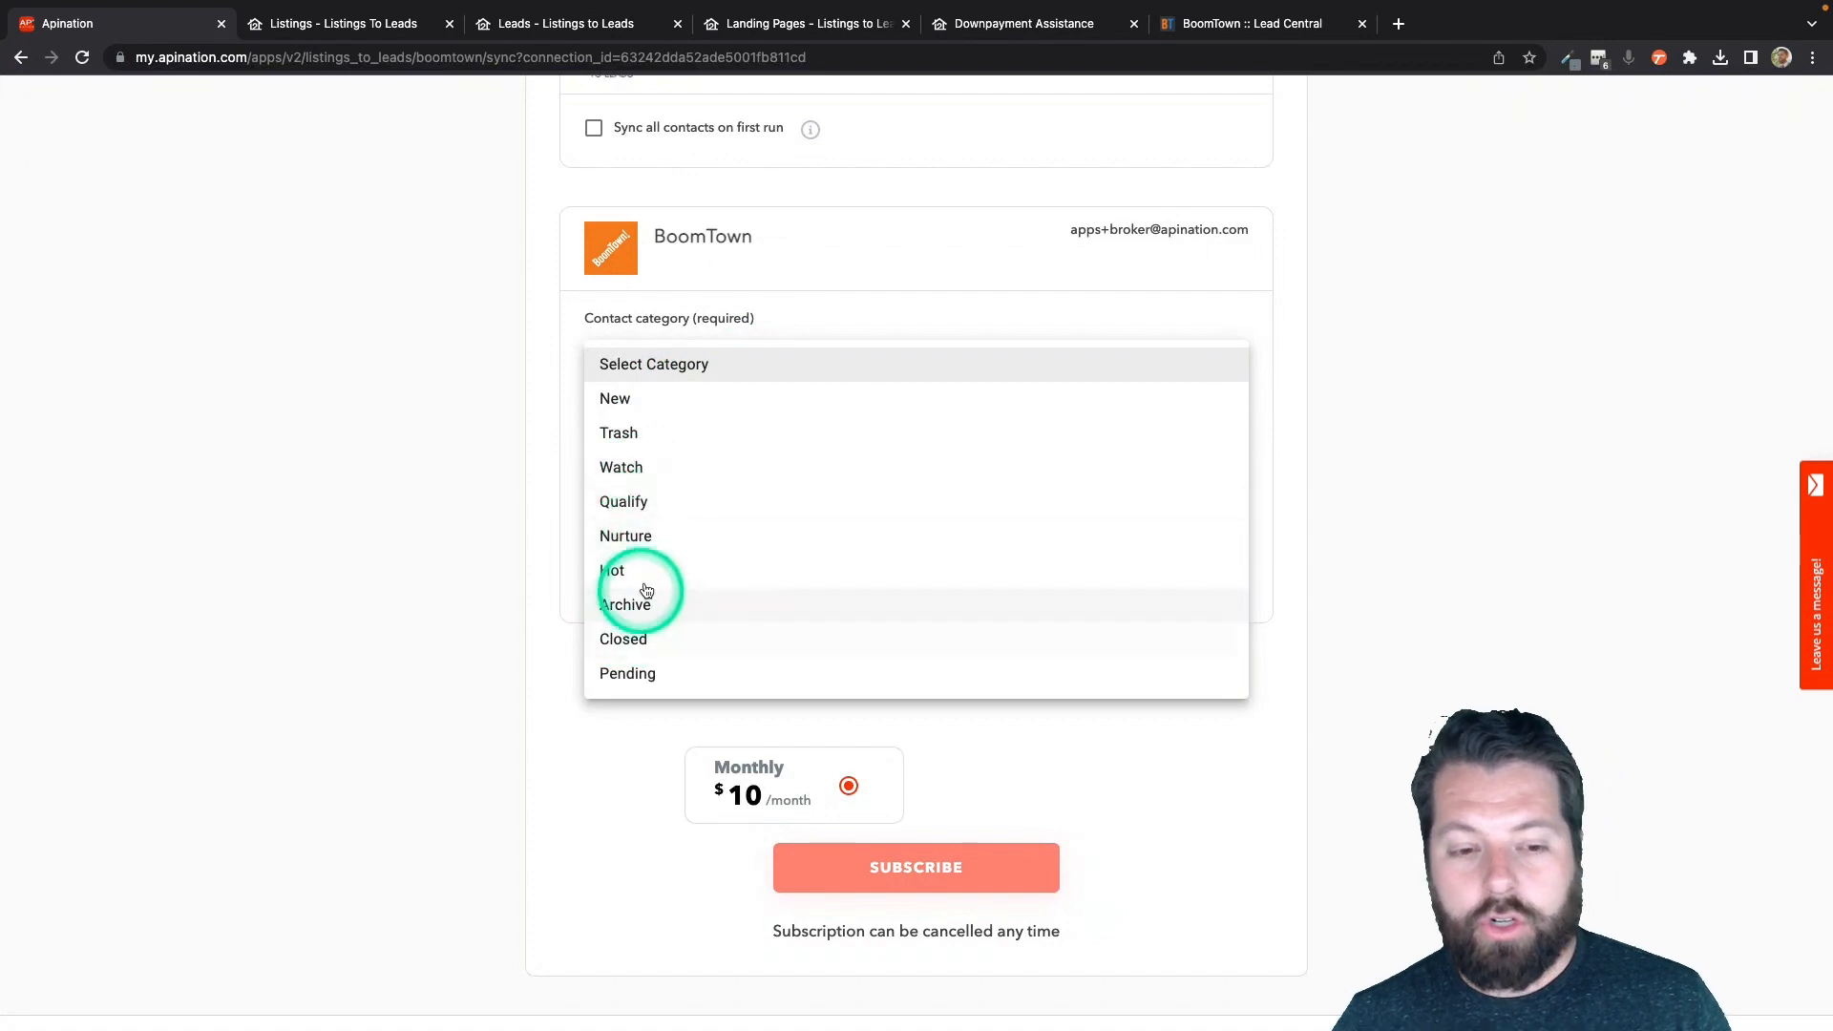
{"action": "left_click", "coordinate": [661, 401]}
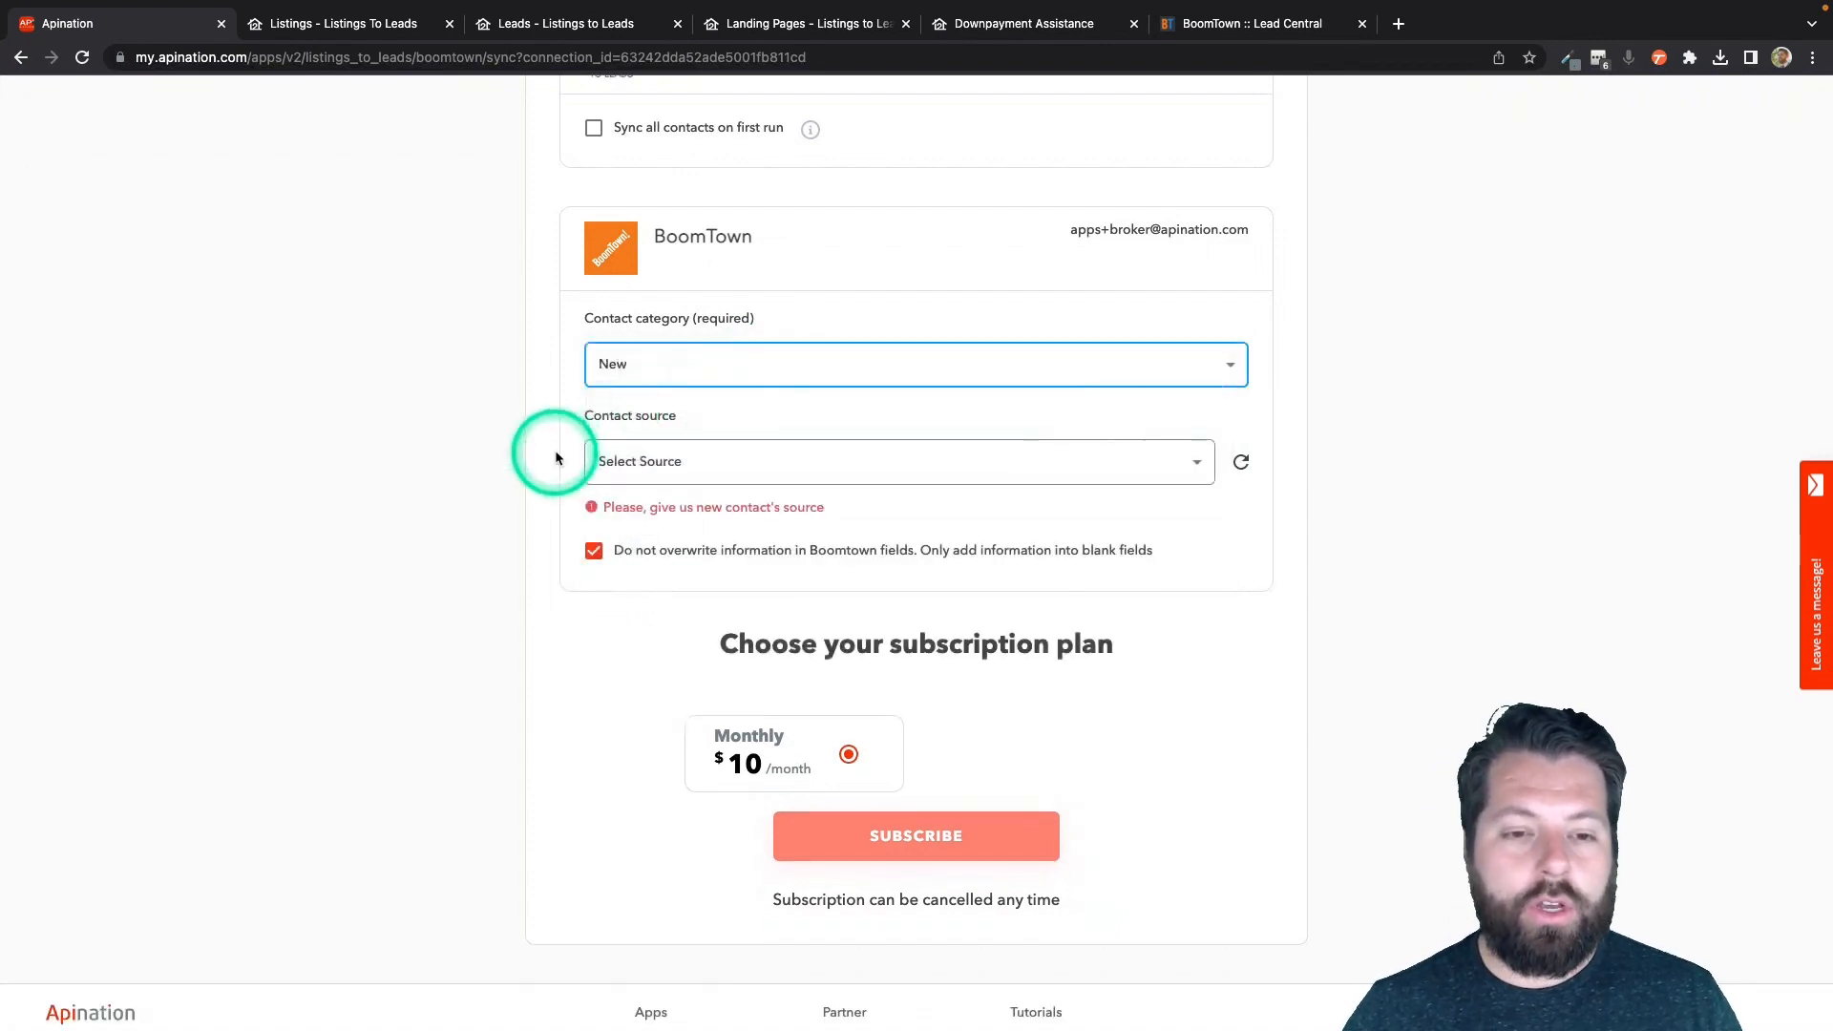
{"action": "left_click", "coordinate": [668, 468]}
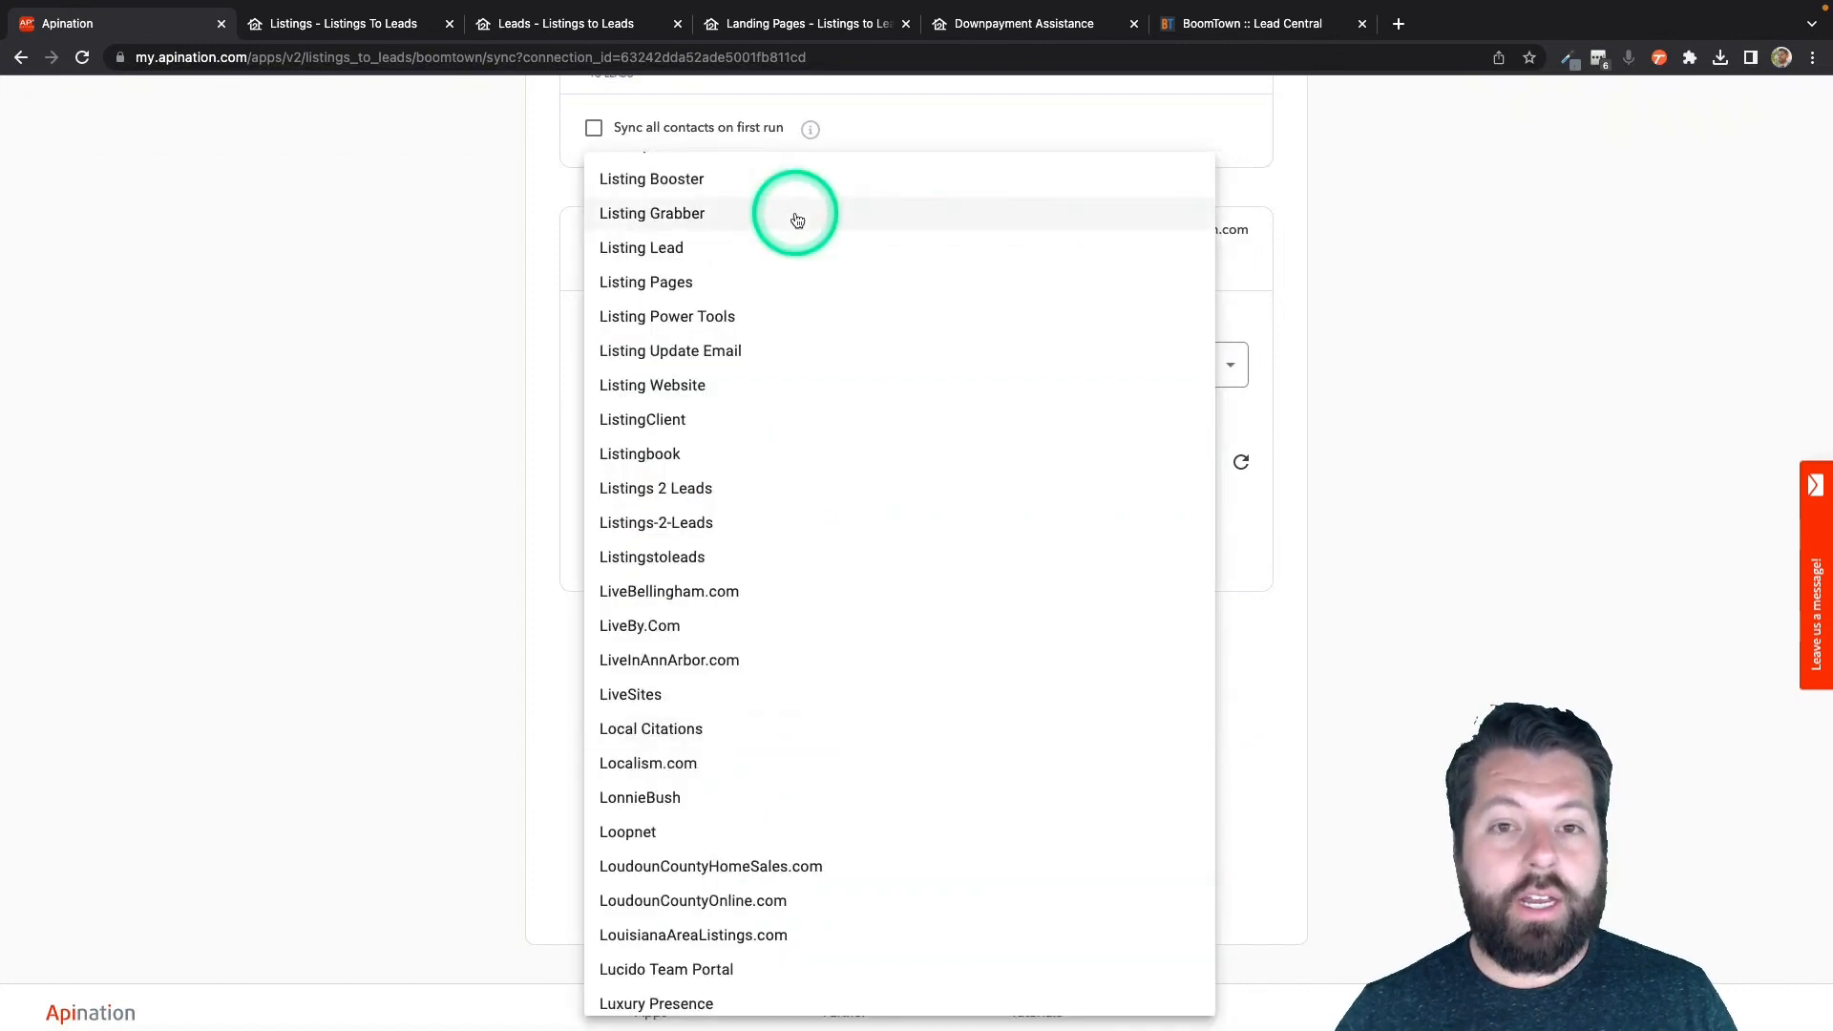
{"action": "left_click", "coordinate": [687, 528]}
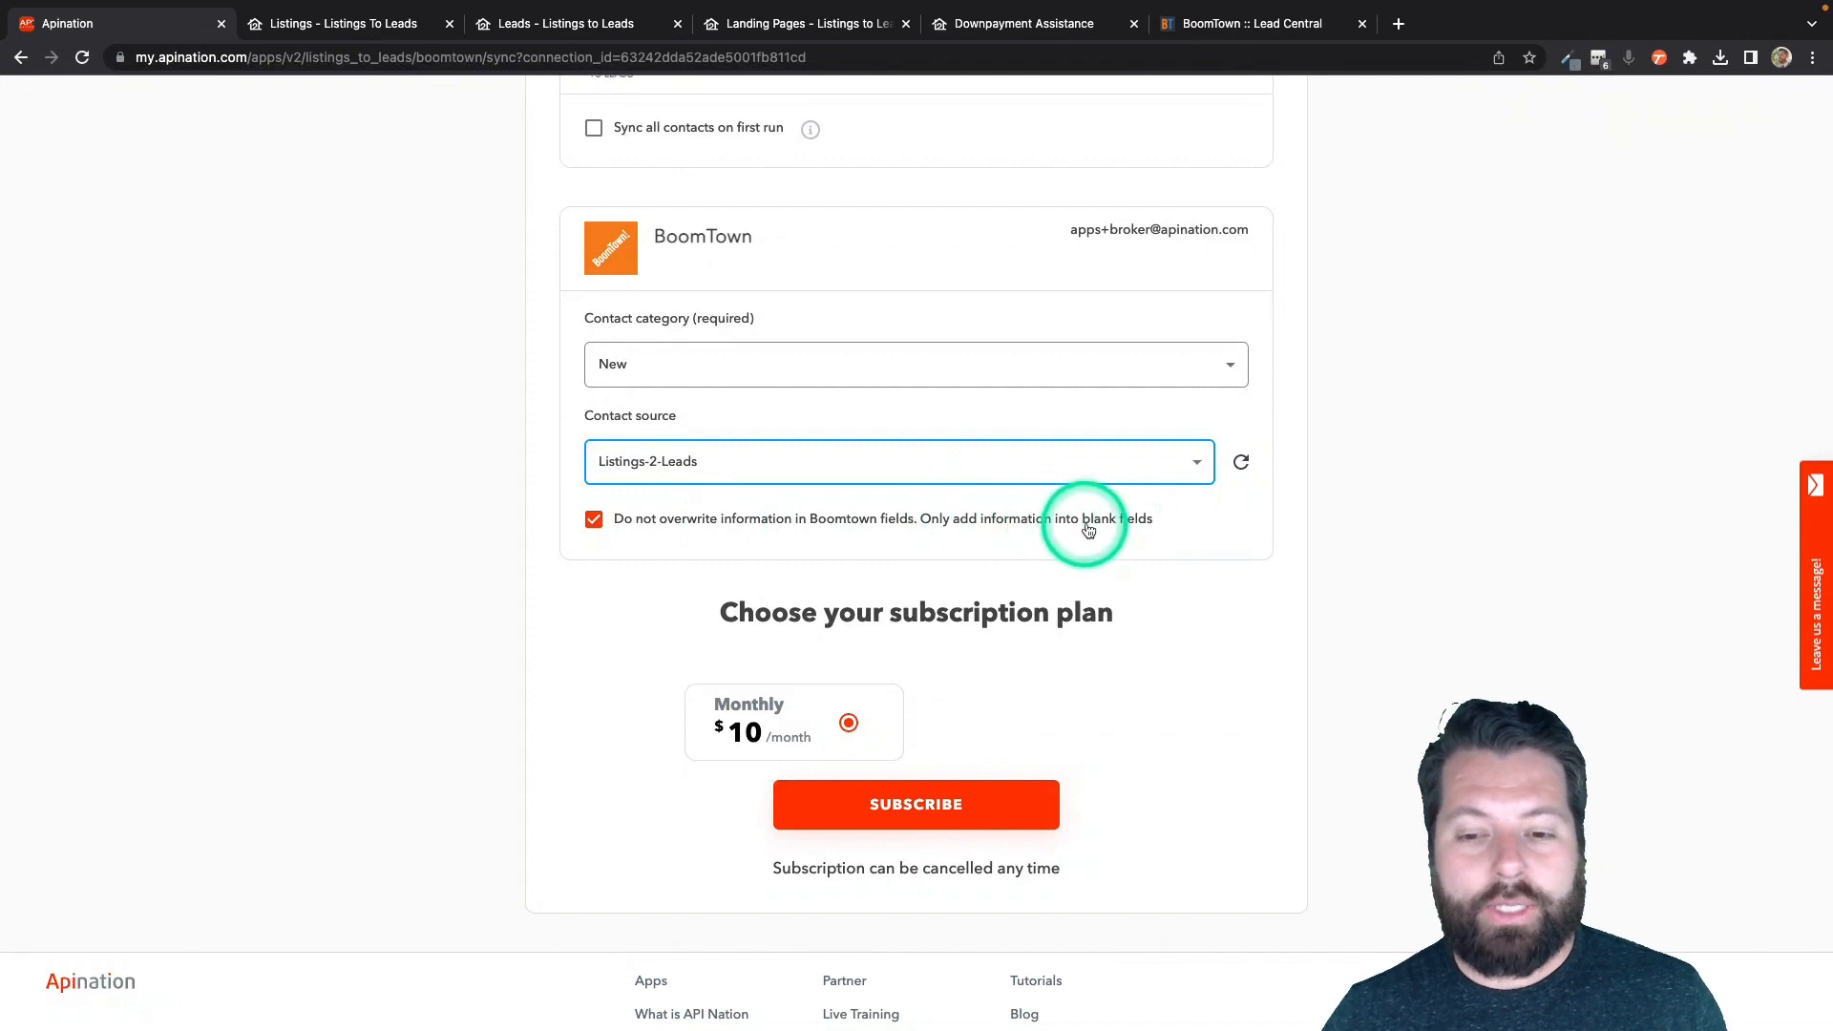
Subscribe to the sync on the $10 monthly plan, keeping the option not to overwrite BoomTown fields.
{"action": "left_click_drag", "start_coordinate": [1094, 523], "coordinate": [1158, 525]}
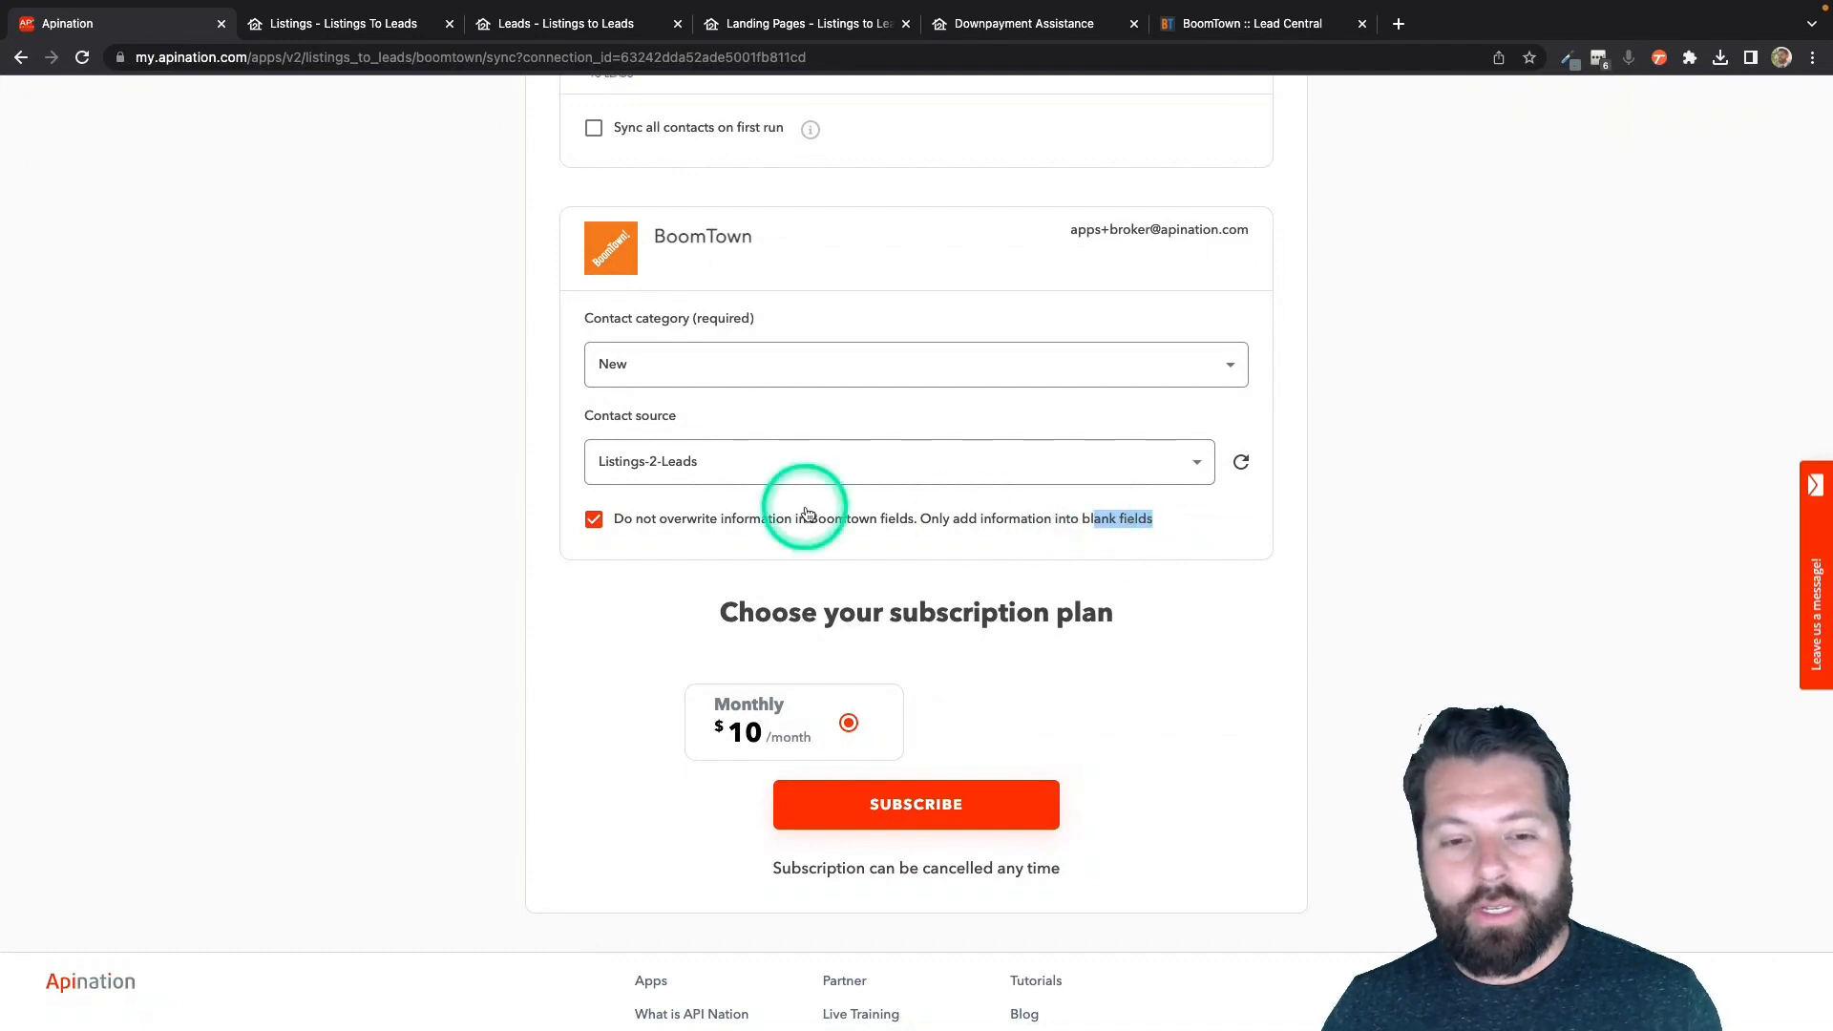
{"action": "left_click", "coordinate": [954, 823]}
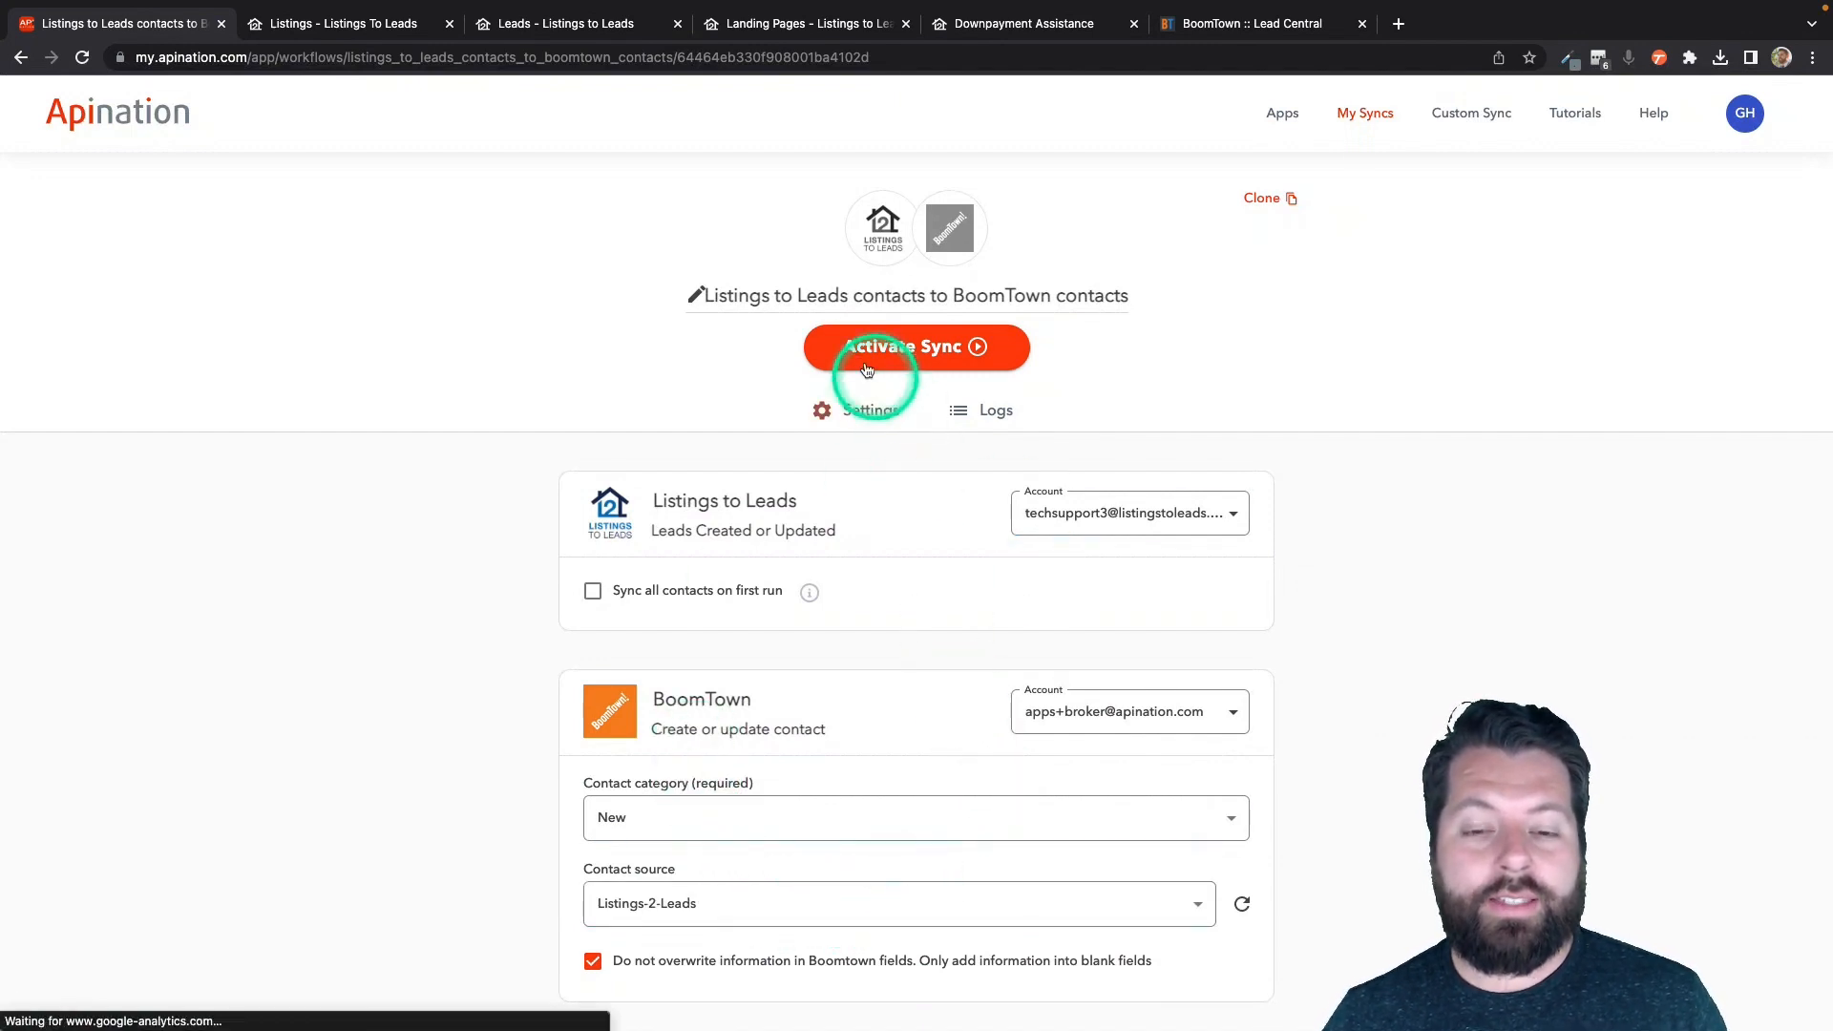
Review the new sync's settings, examining the filter and how Listings to Leads fields map to BoomTown contact fields.
{"action": "scroll", "coordinate": [879, 647], "scroll_direction": "down", "scroll_amount": 3}
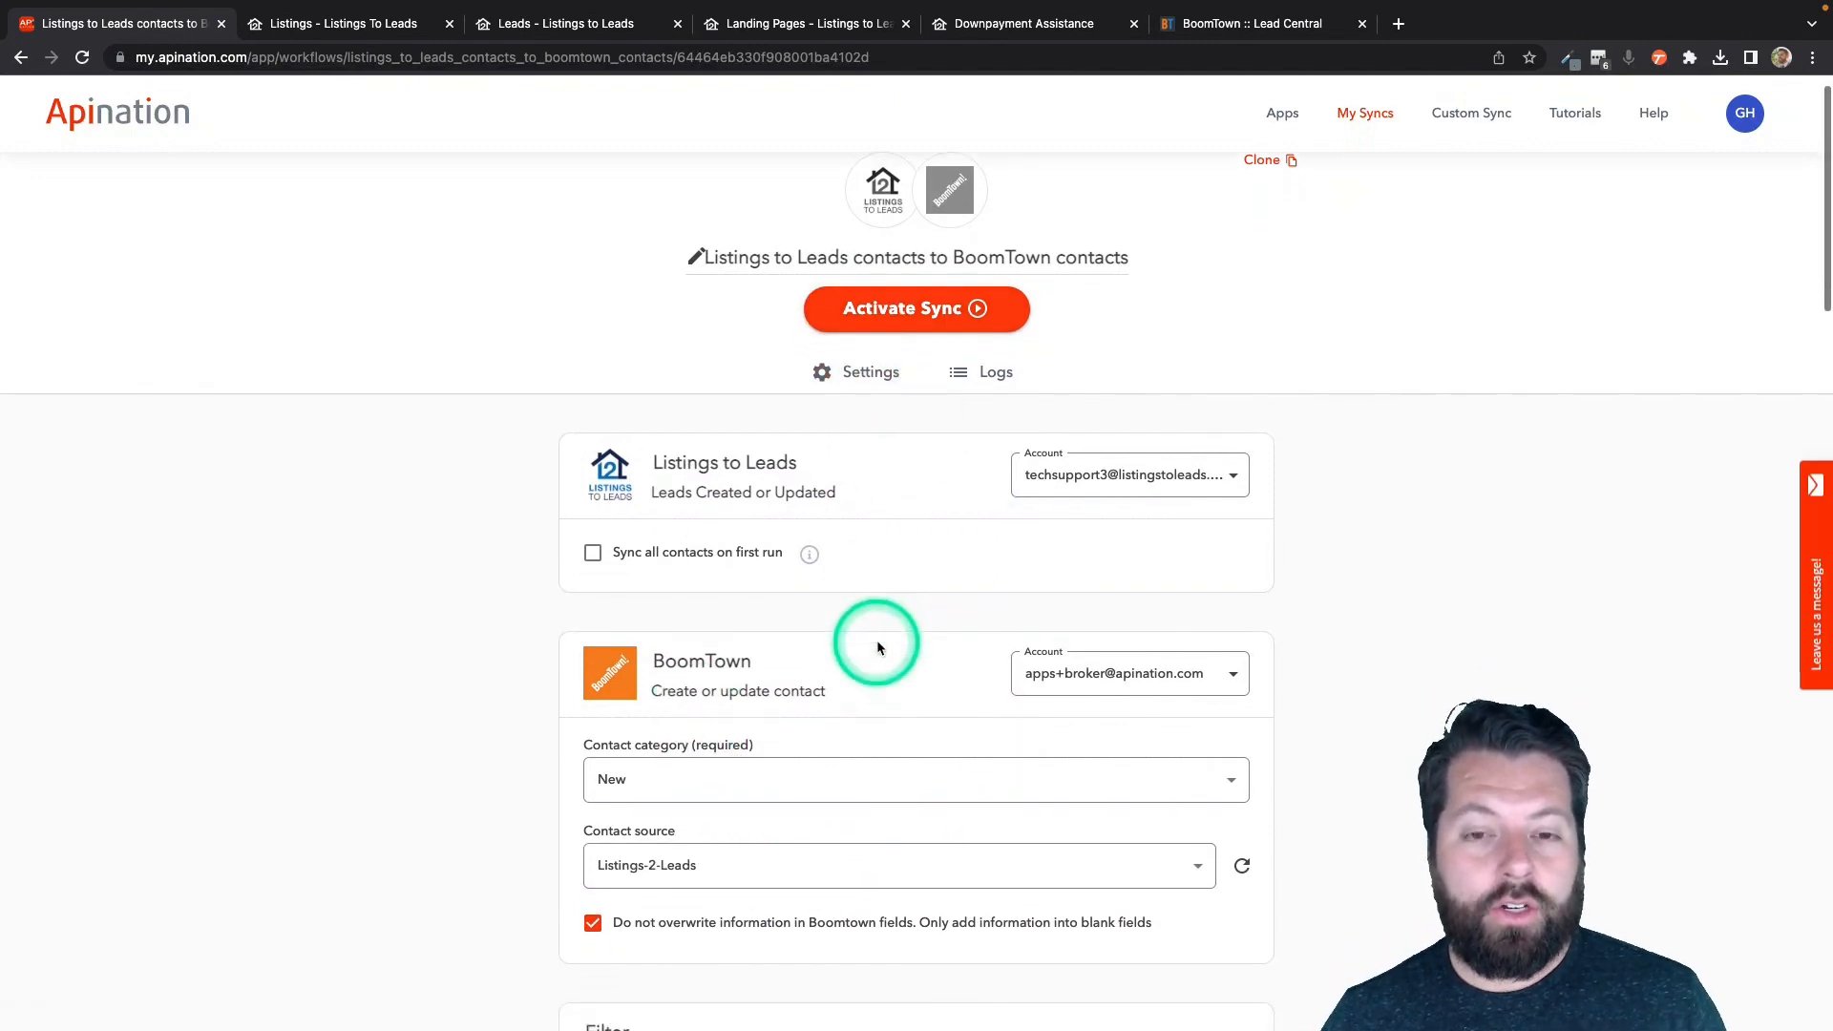
{"action": "scroll", "coordinate": [878, 648], "scroll_direction": "down", "scroll_amount": 7}
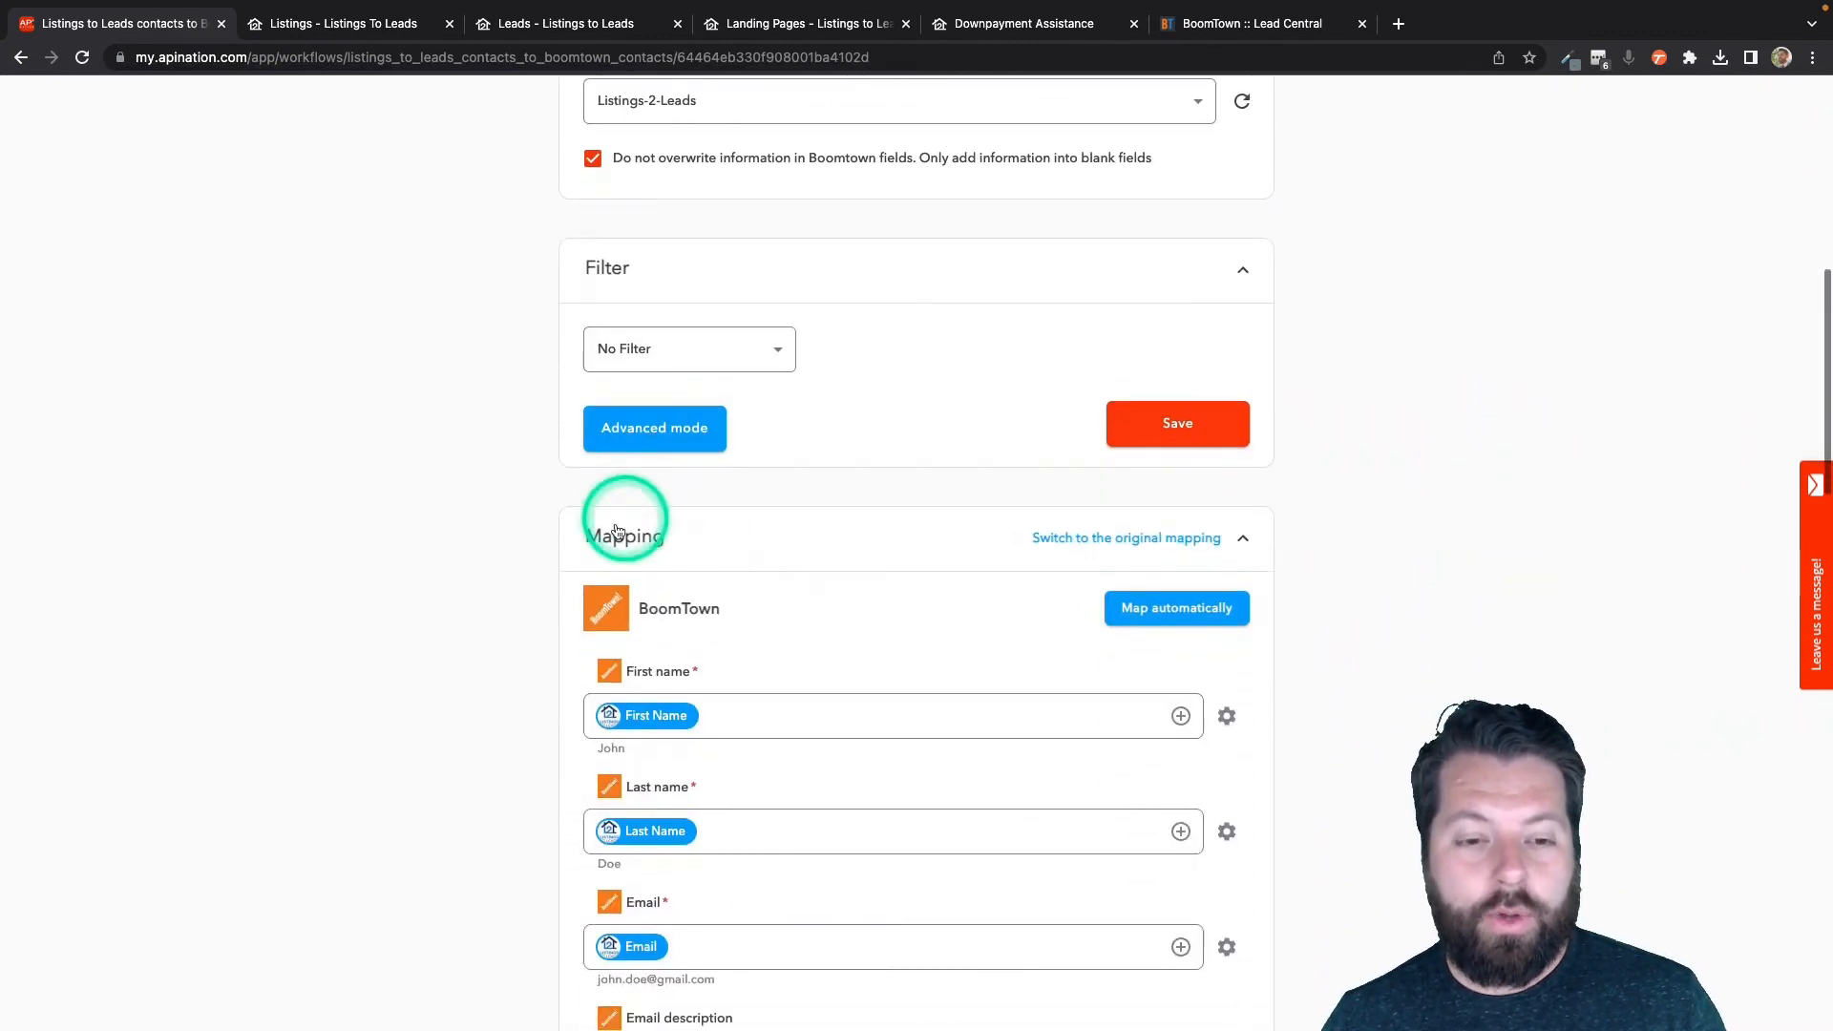
{"action": "left_click", "coordinate": [795, 557]}
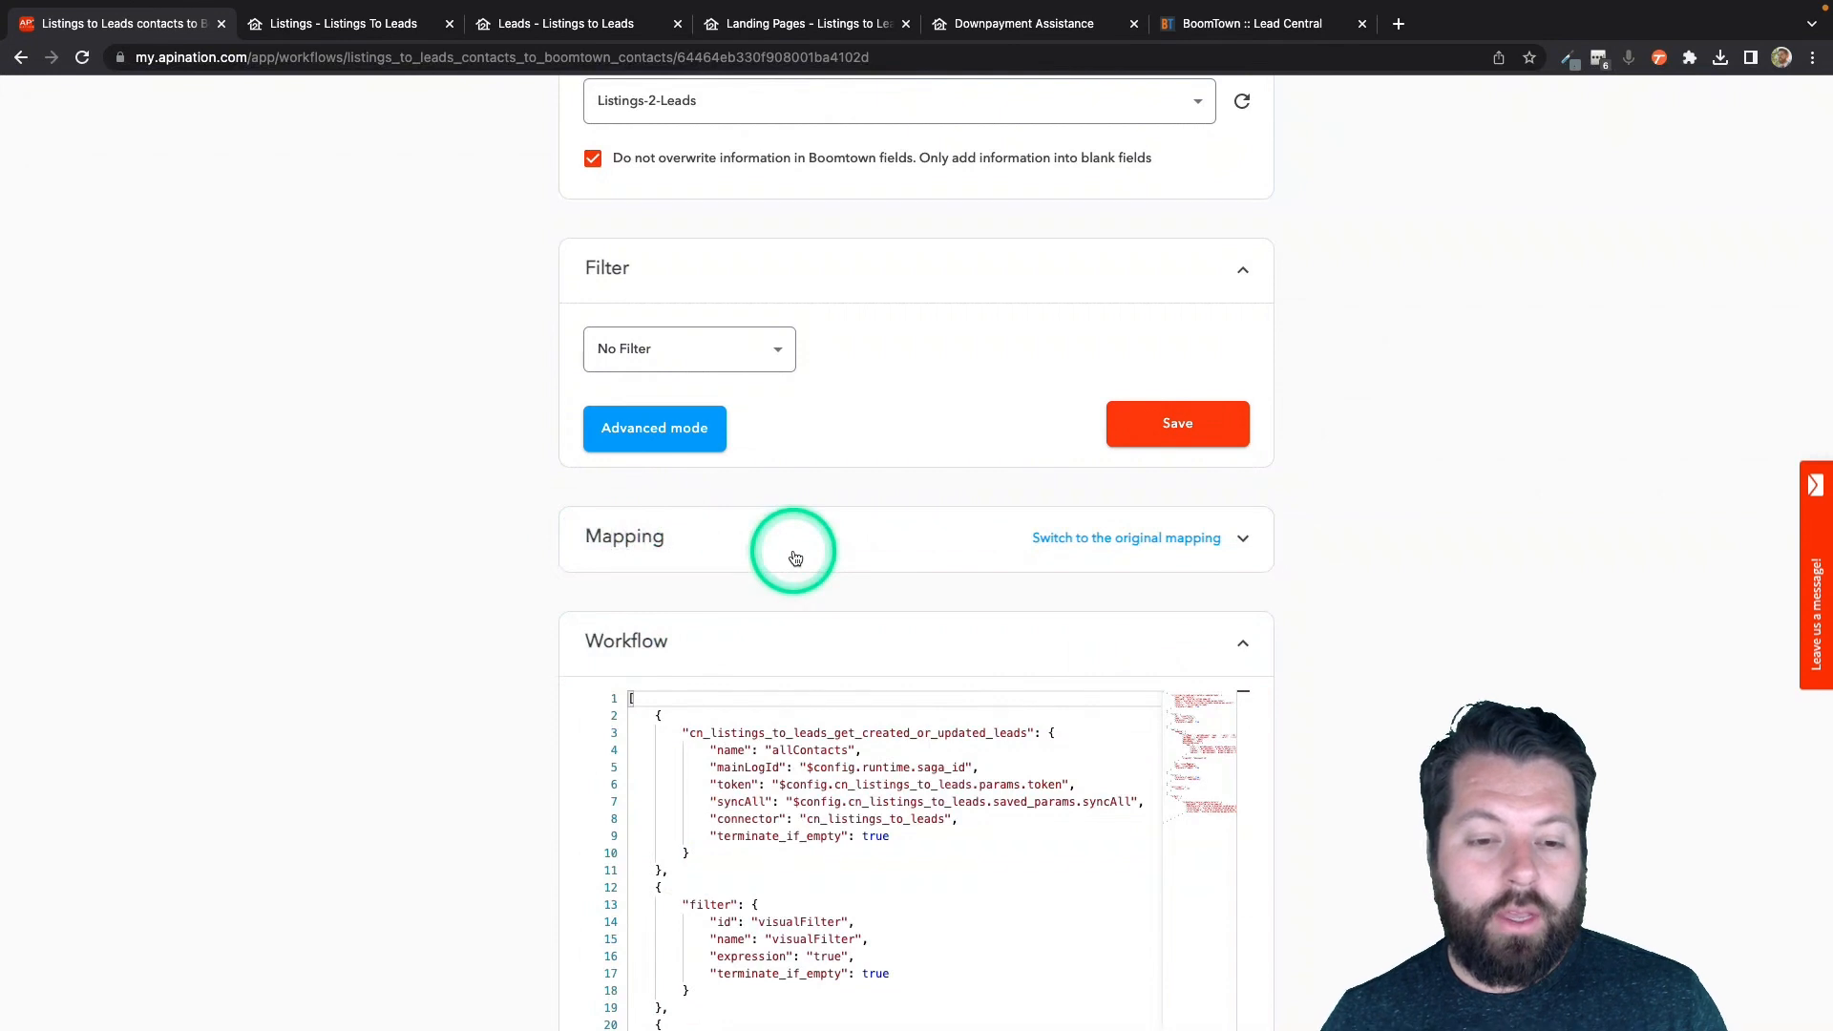
{"action": "left_click", "coordinate": [795, 558]}
{"action": "left_click_drag", "start_coordinate": [811, 732], "coordinate": [614, 729]}
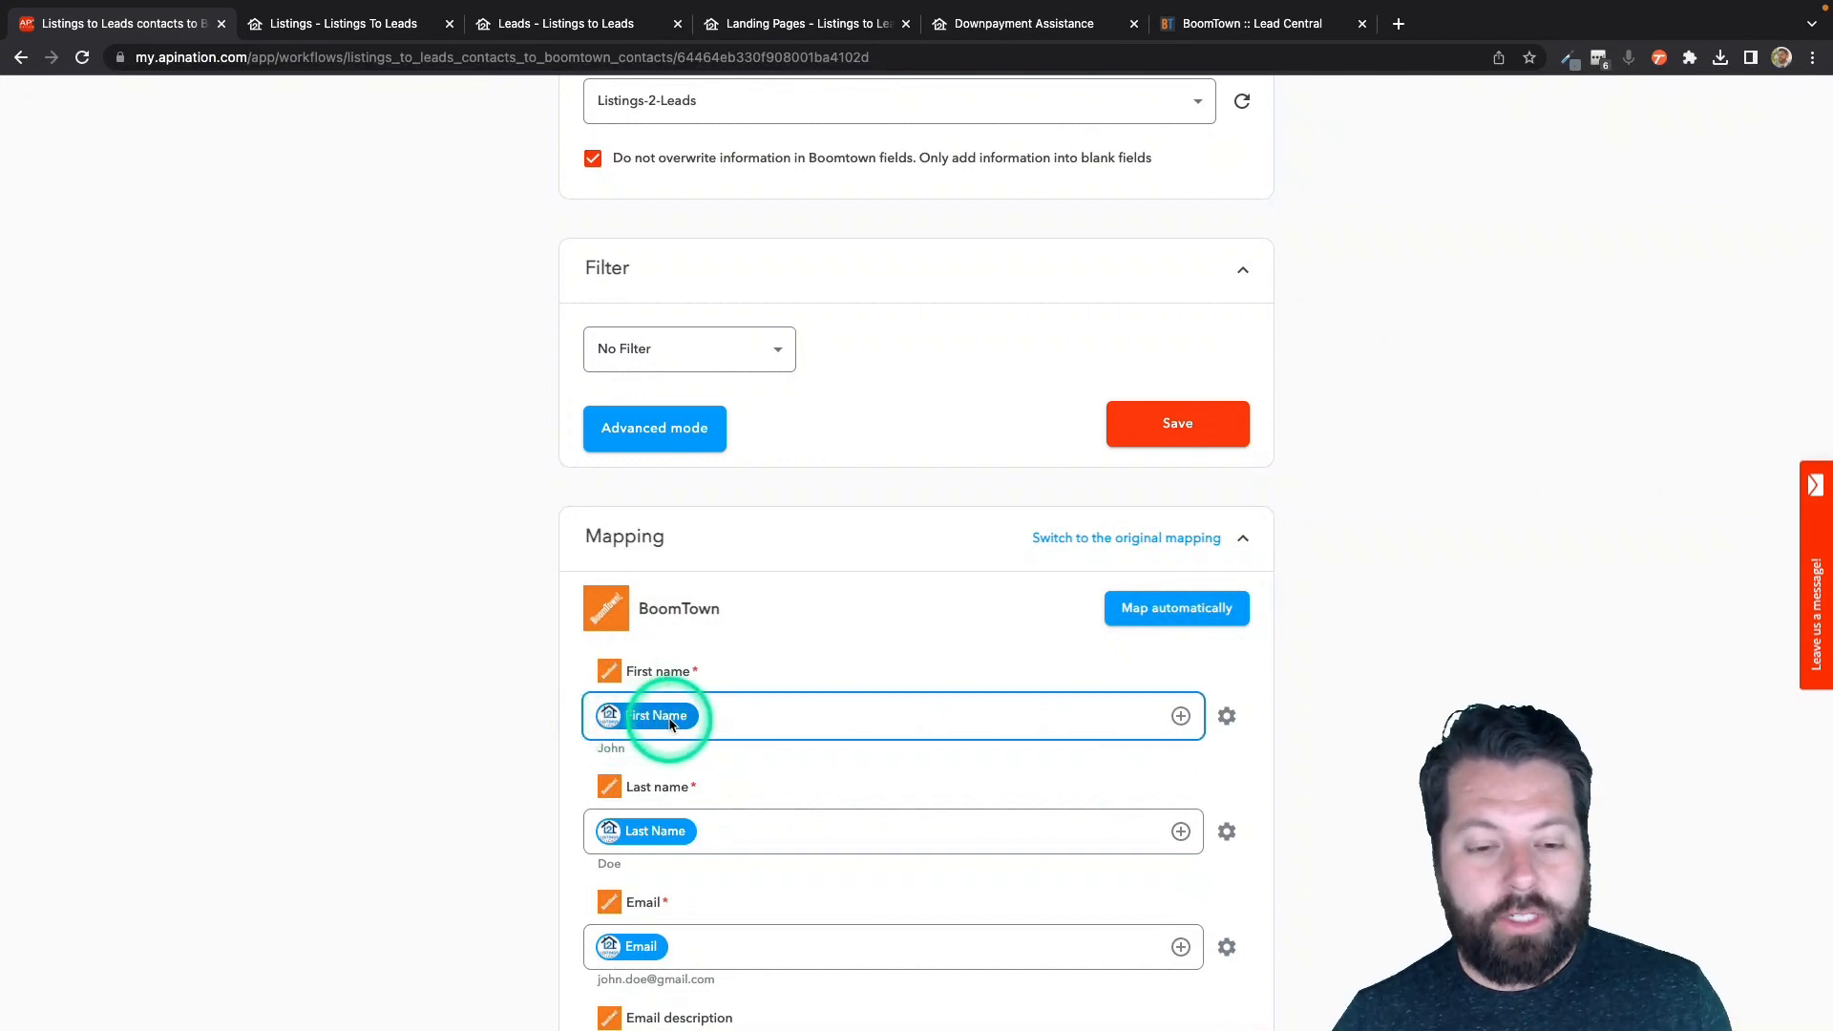
{"action": "left_click_drag", "start_coordinate": [616, 672], "coordinate": [759, 676]}
{"action": "scroll", "coordinate": [759, 676], "scroll_direction": "down", "scroll_amount": 1}
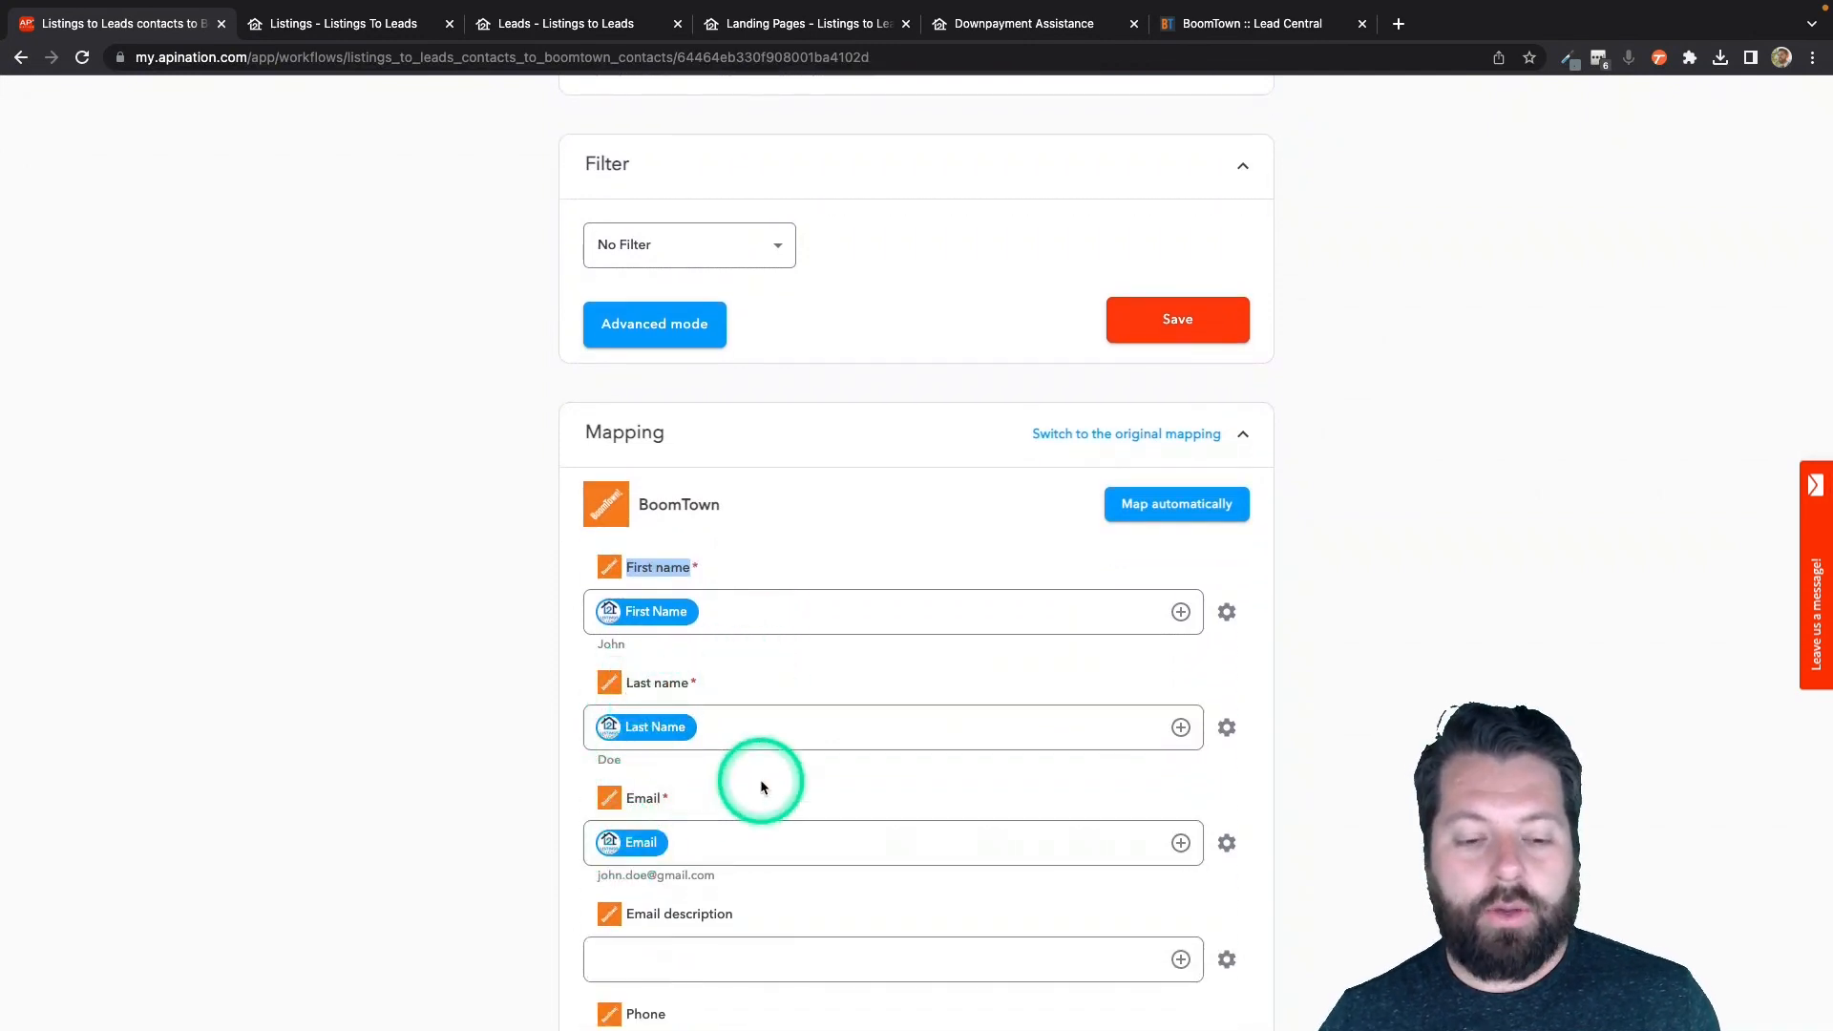
{"action": "scroll", "coordinate": [761, 783], "scroll_direction": "down", "scroll_amount": 3}
{"action": "scroll", "coordinate": [761, 783], "scroll_direction": "down", "scroll_amount": 1}
{"action": "scroll", "coordinate": [949, 753], "scroll_direction": "up", "scroll_amount": 2}
{"action": "scroll", "coordinate": [949, 754], "scroll_direction": "down", "scroll_amount": 3}
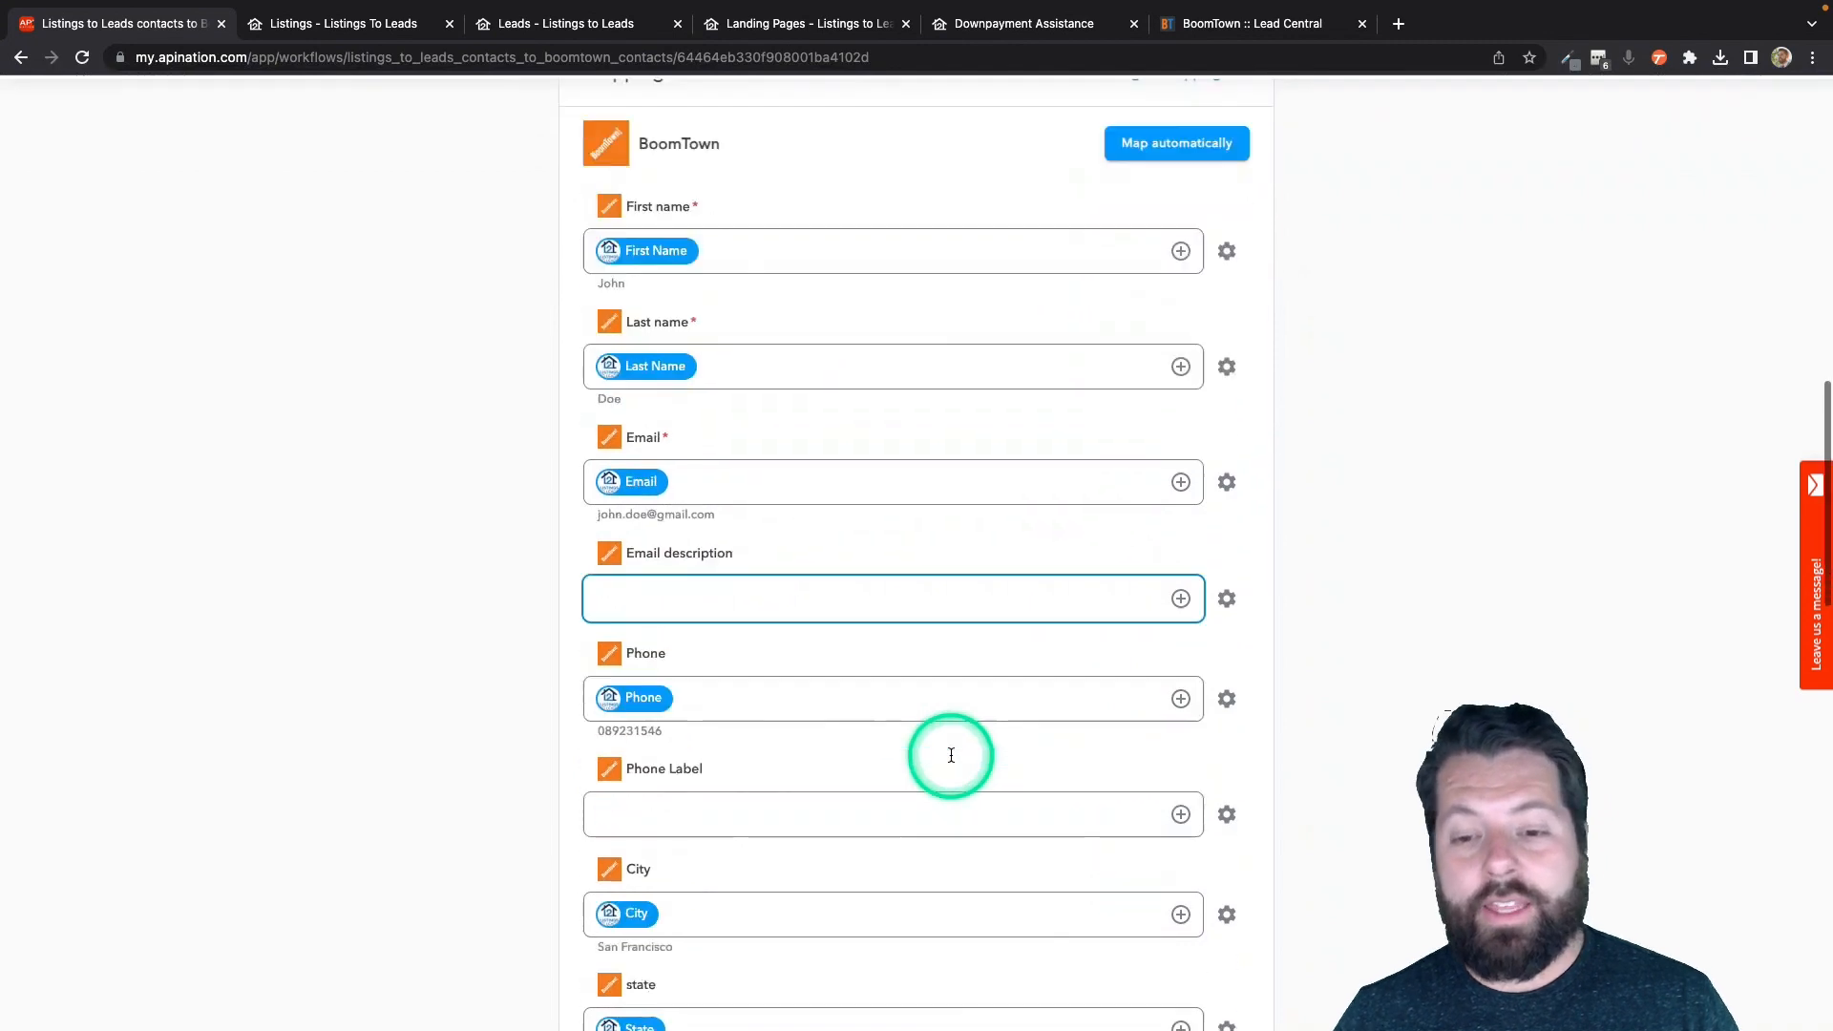
Examine the Listings to Leads fields available for the BoomTown email description and review the remaining field mappings.
{"action": "left_click", "coordinate": [1181, 520]}
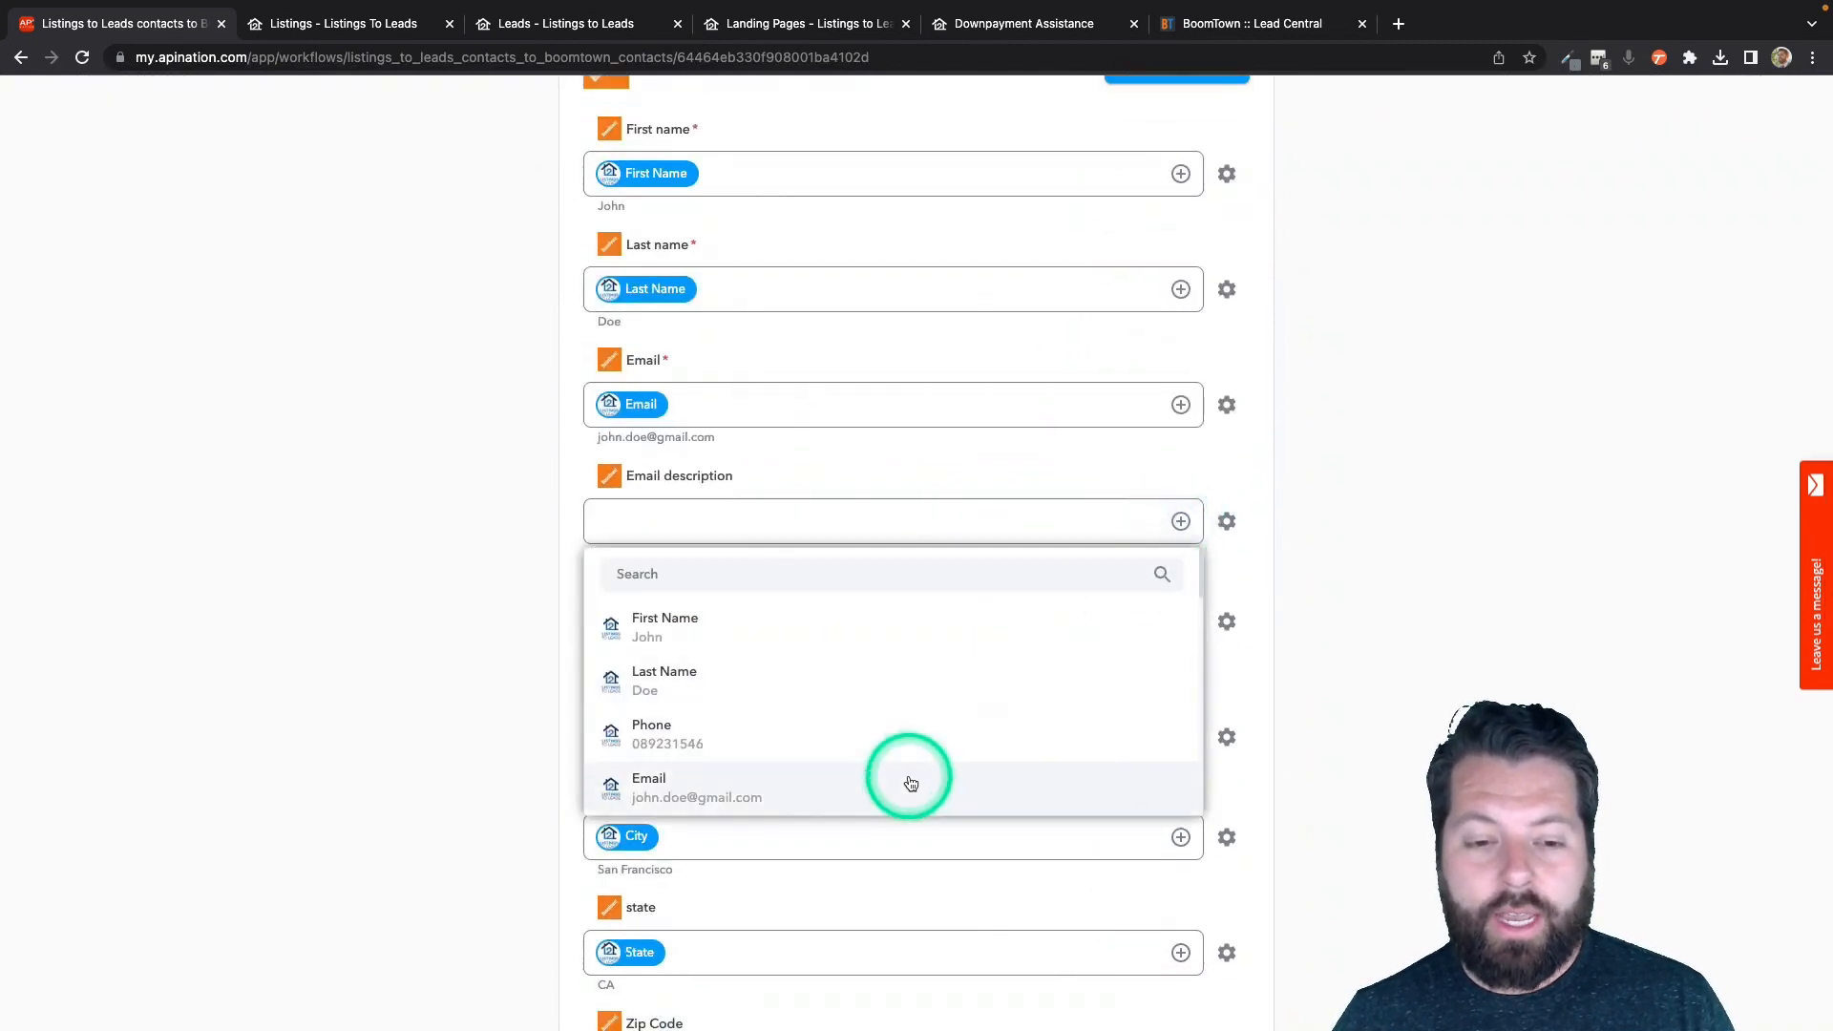
{"action": "scroll", "coordinate": [888, 769], "scroll_direction": "down", "scroll_amount": 3}
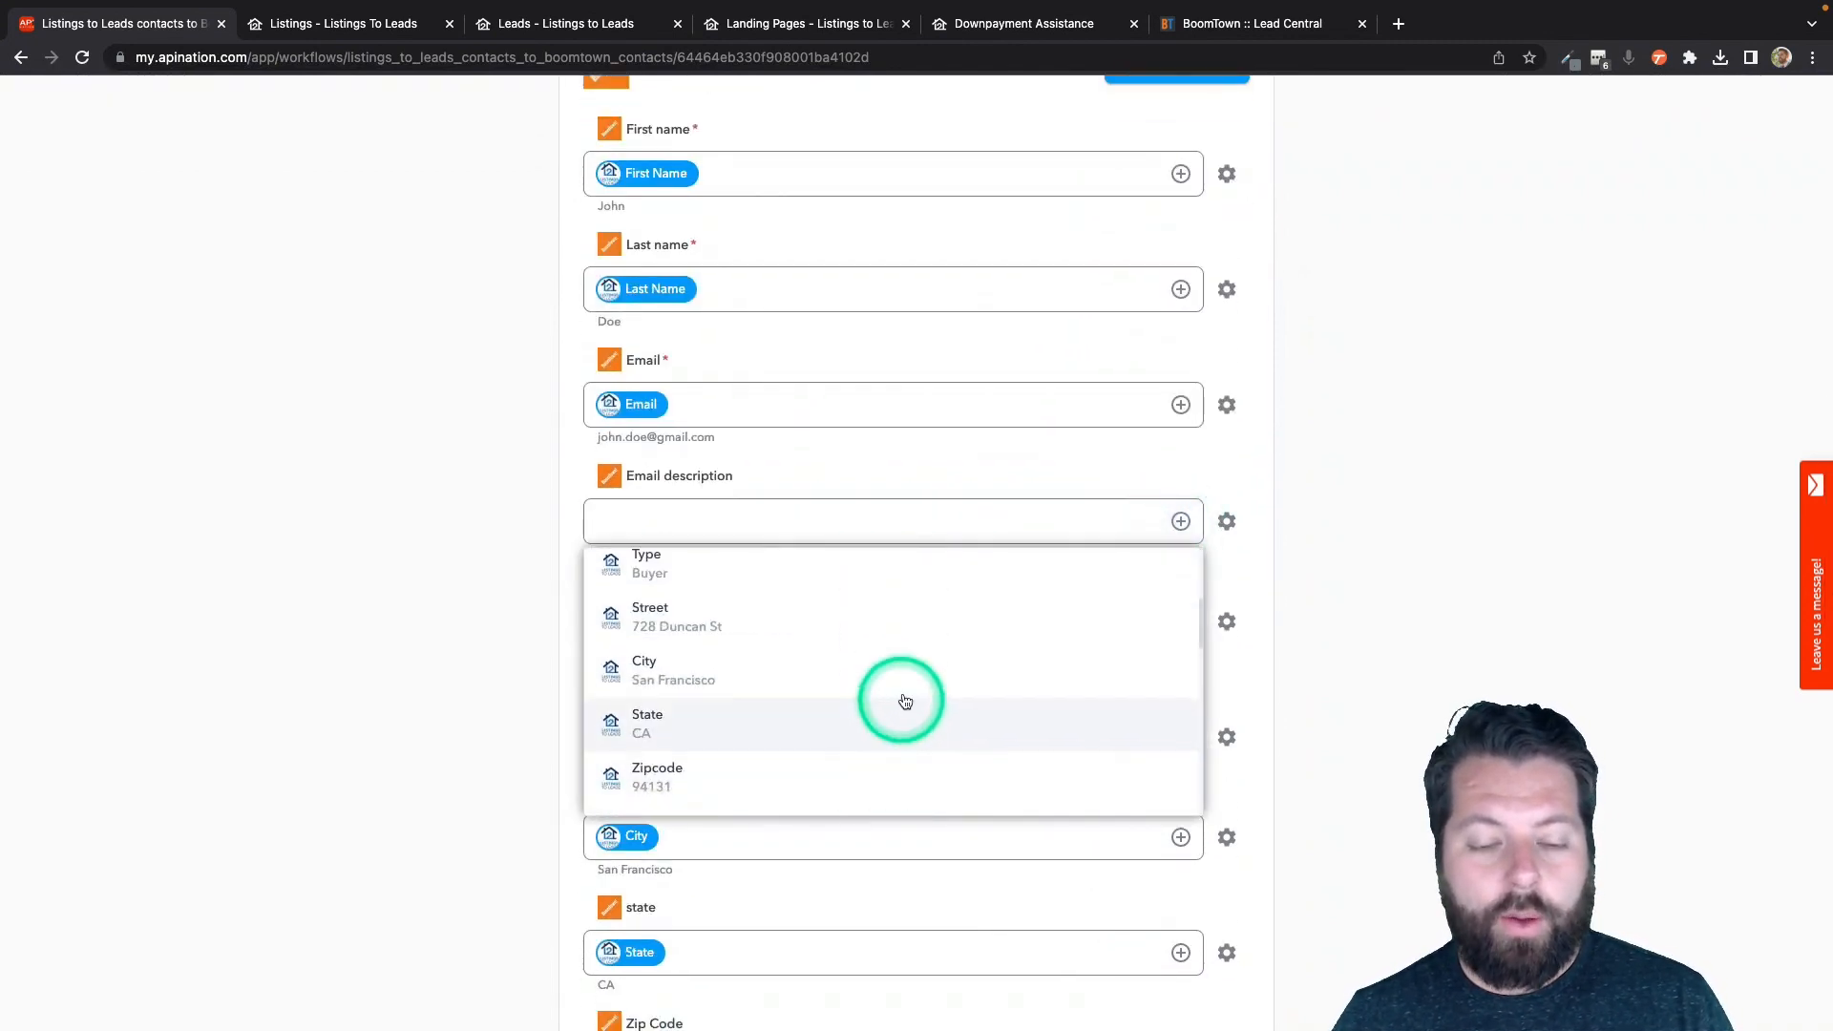
{"action": "scroll", "coordinate": [904, 704], "scroll_direction": "up", "scroll_amount": 2}
{"action": "left_click", "coordinate": [573, 675]}
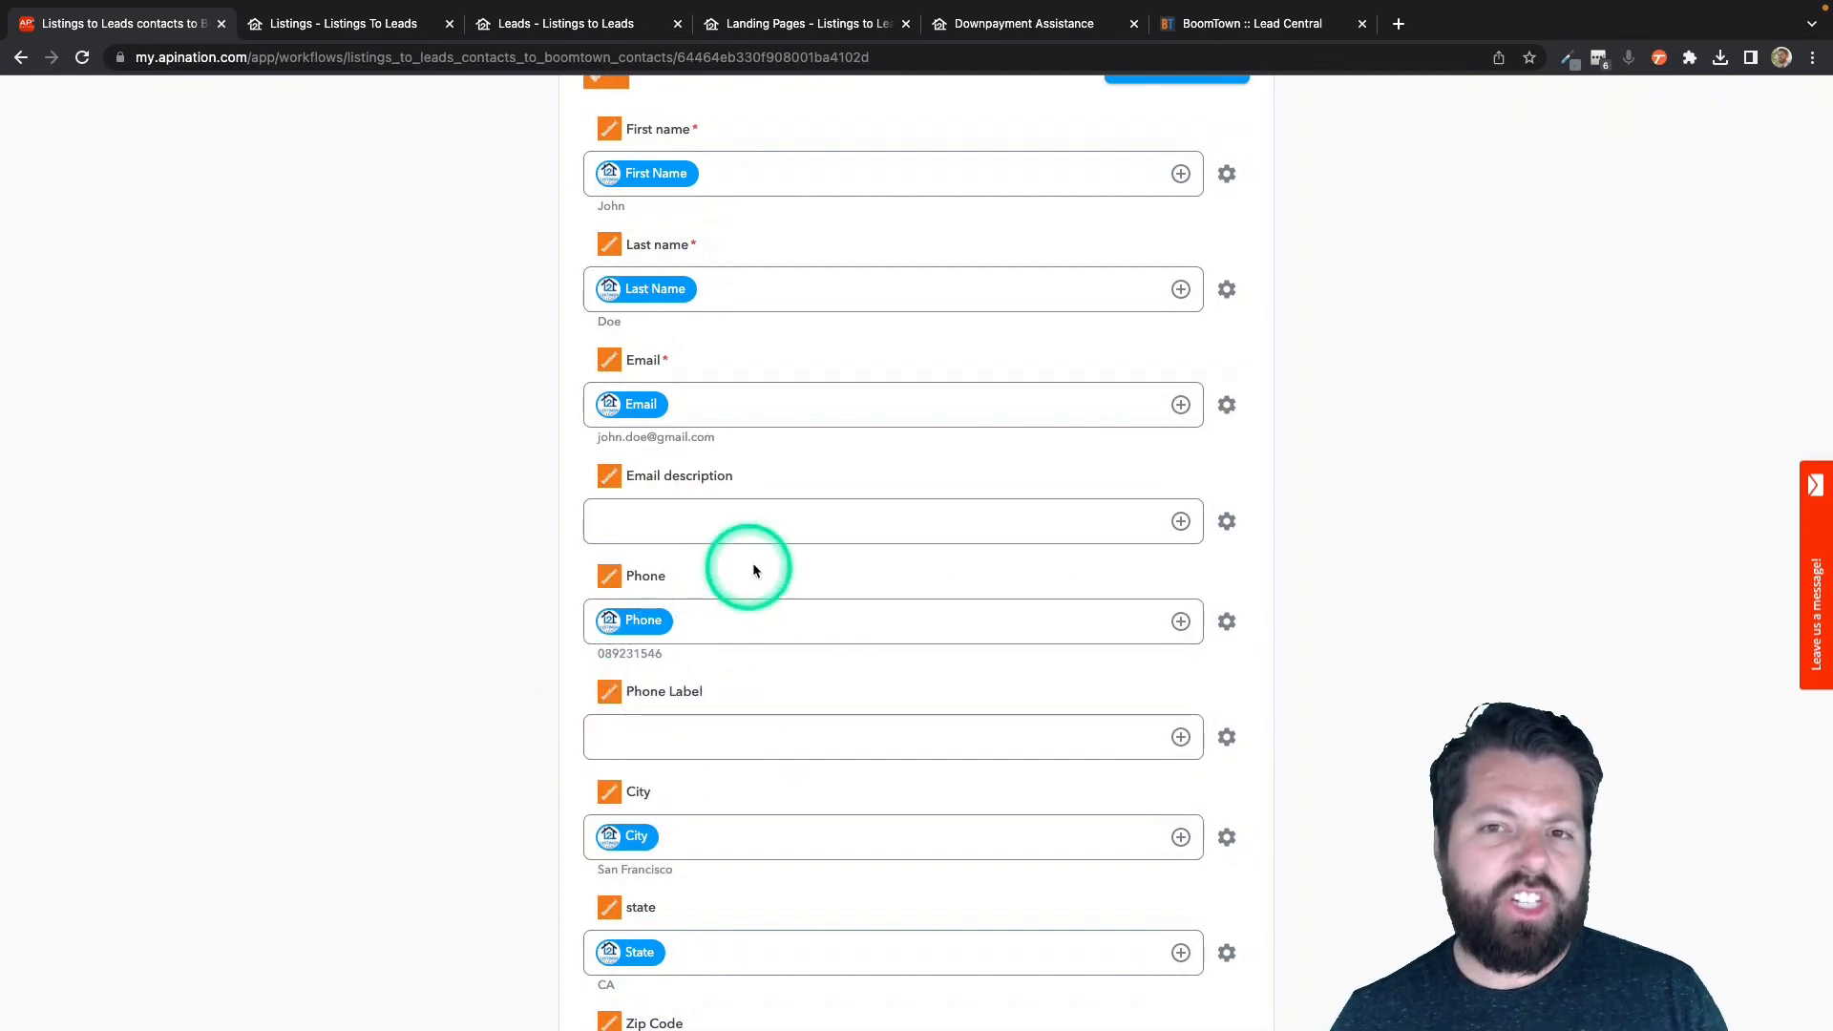
{"action": "left_click", "coordinate": [620, 404]}
{"action": "left_click", "coordinate": [650, 661]}
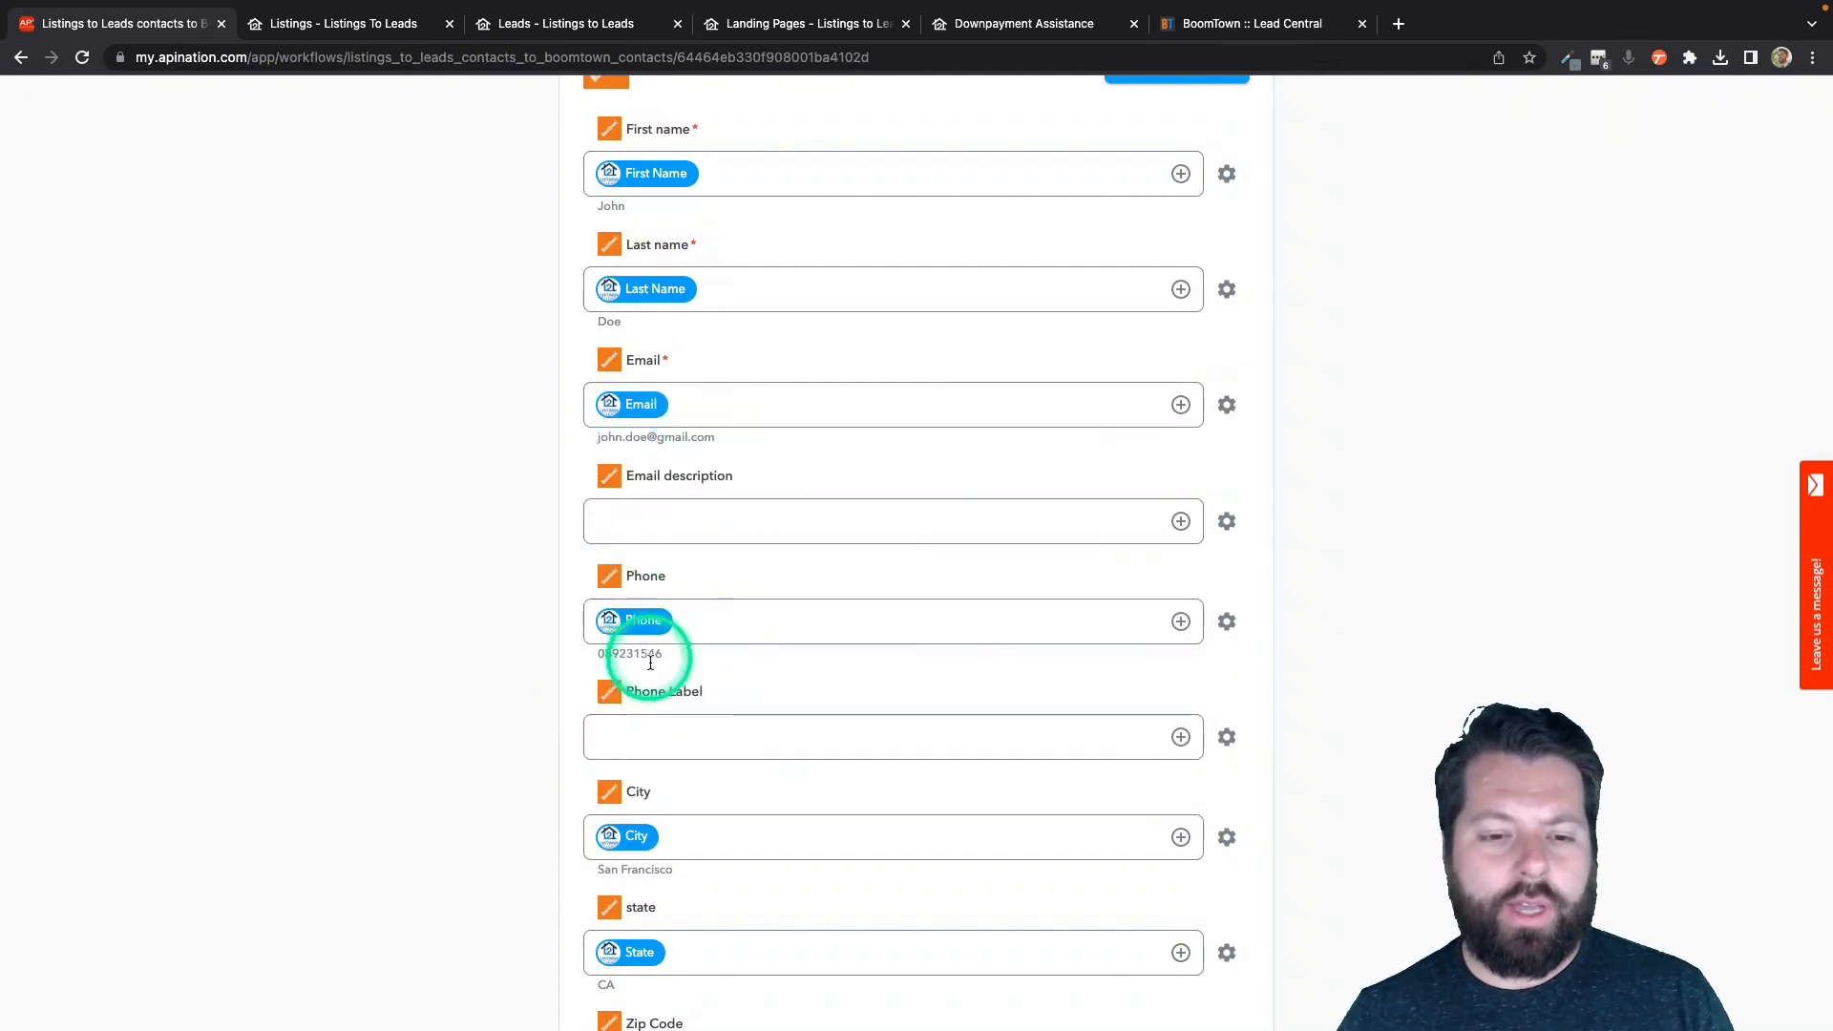
{"action": "scroll", "coordinate": [720, 788], "scroll_direction": "down", "scroll_amount": 6}
{"action": "left_click", "coordinate": [722, 784]}
Activate the Listings to Leads contacts to BoomTown contacts sync and return to its settings.
{"action": "scroll", "coordinate": [720, 783], "scroll_direction": "up", "scroll_amount": 15}
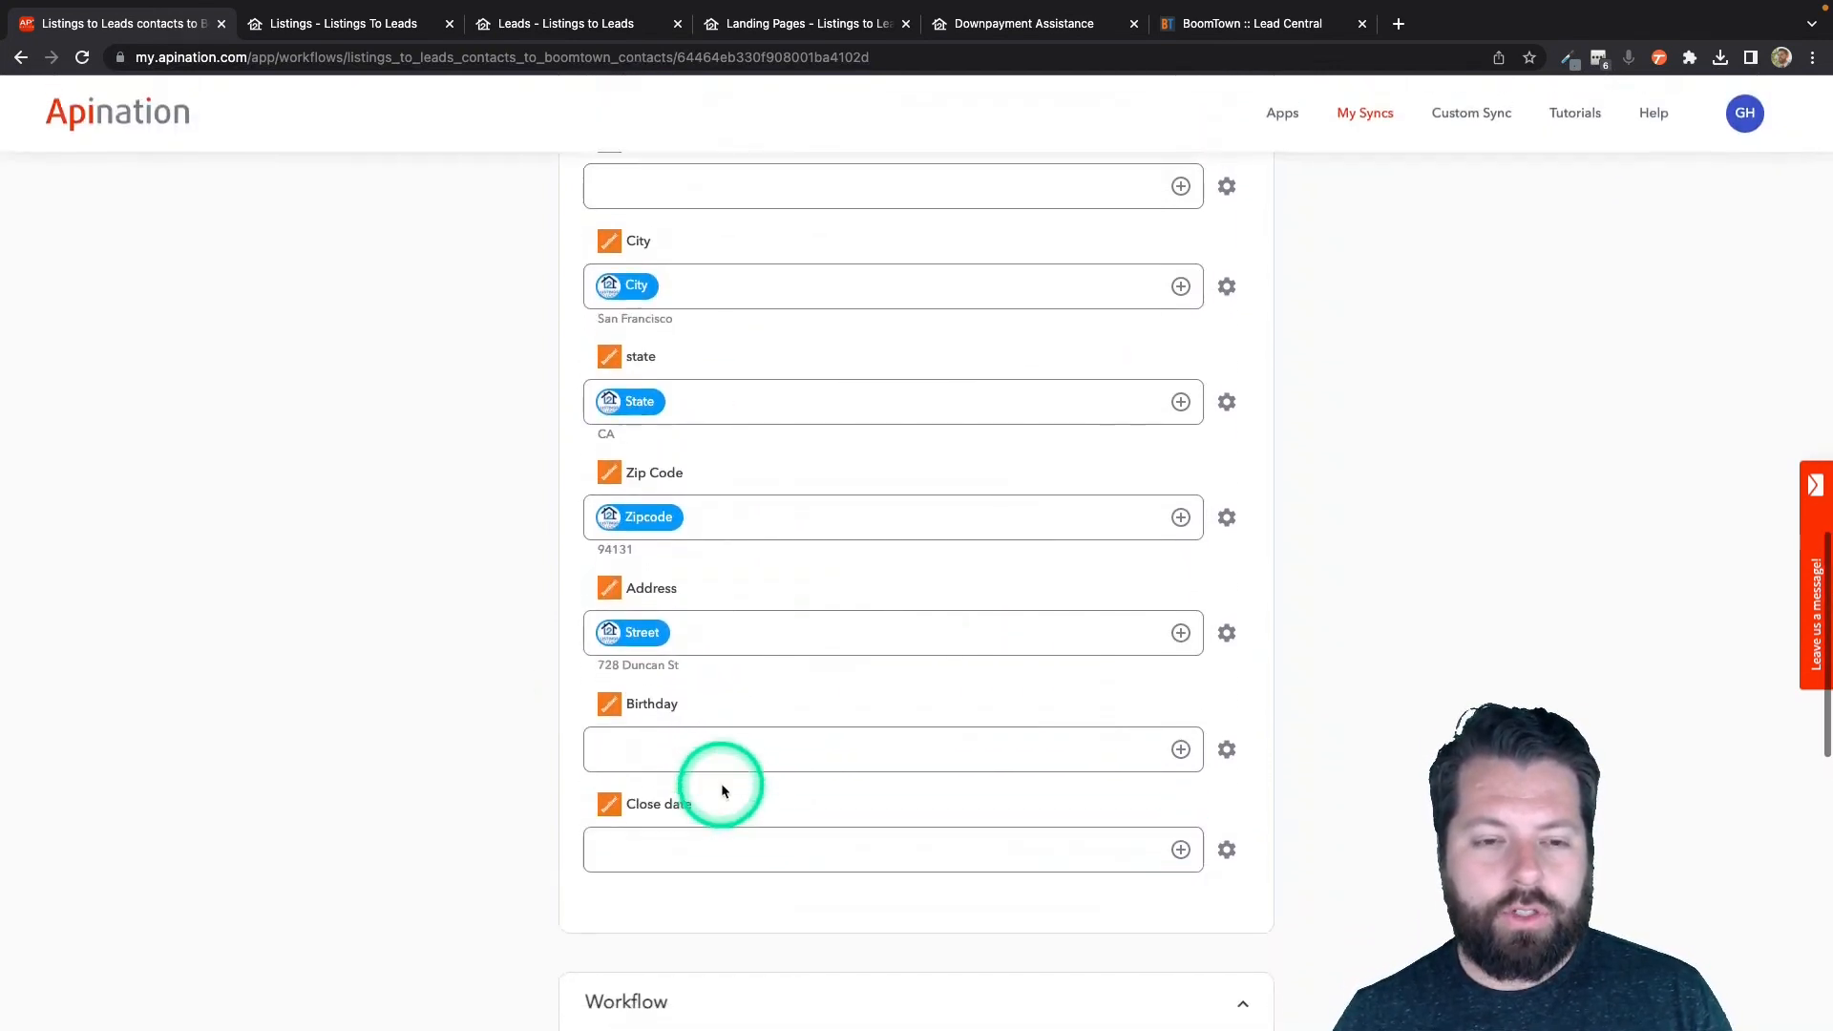
{"action": "scroll", "coordinate": [721, 785], "scroll_direction": "up", "scroll_amount": 8}
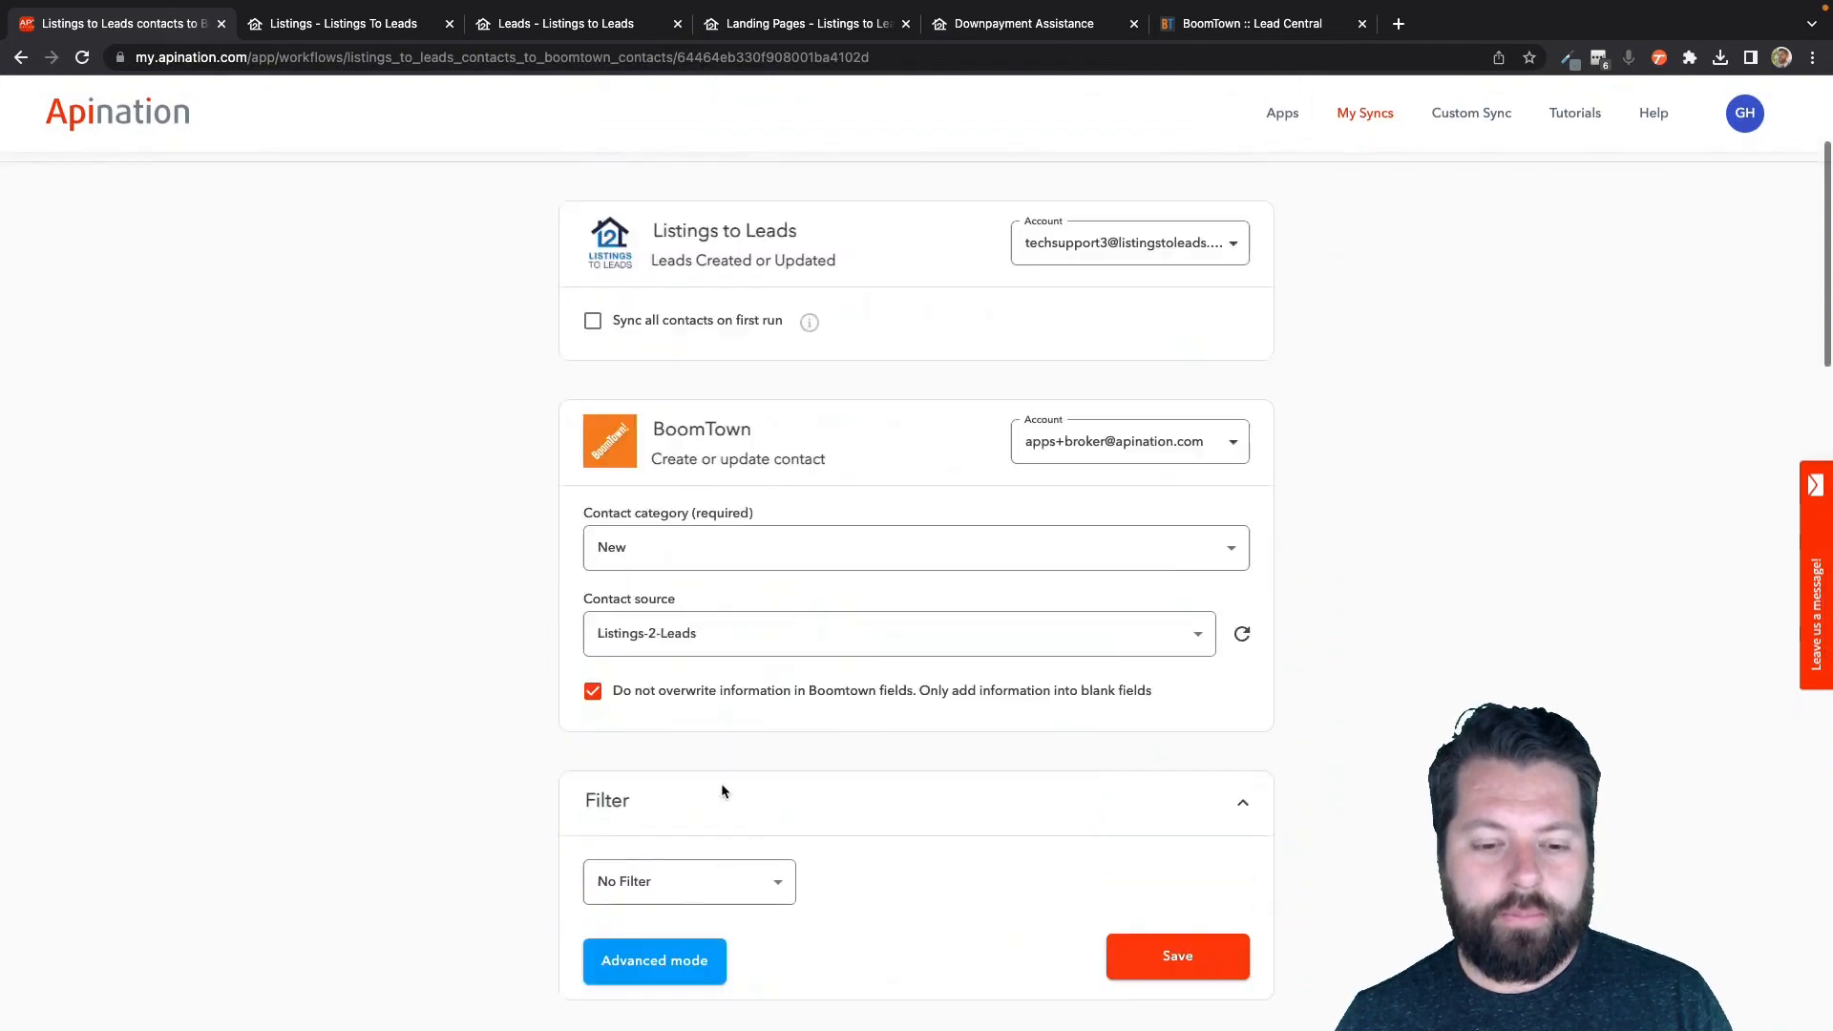
{"action": "left_click", "coordinate": [932, 376]}
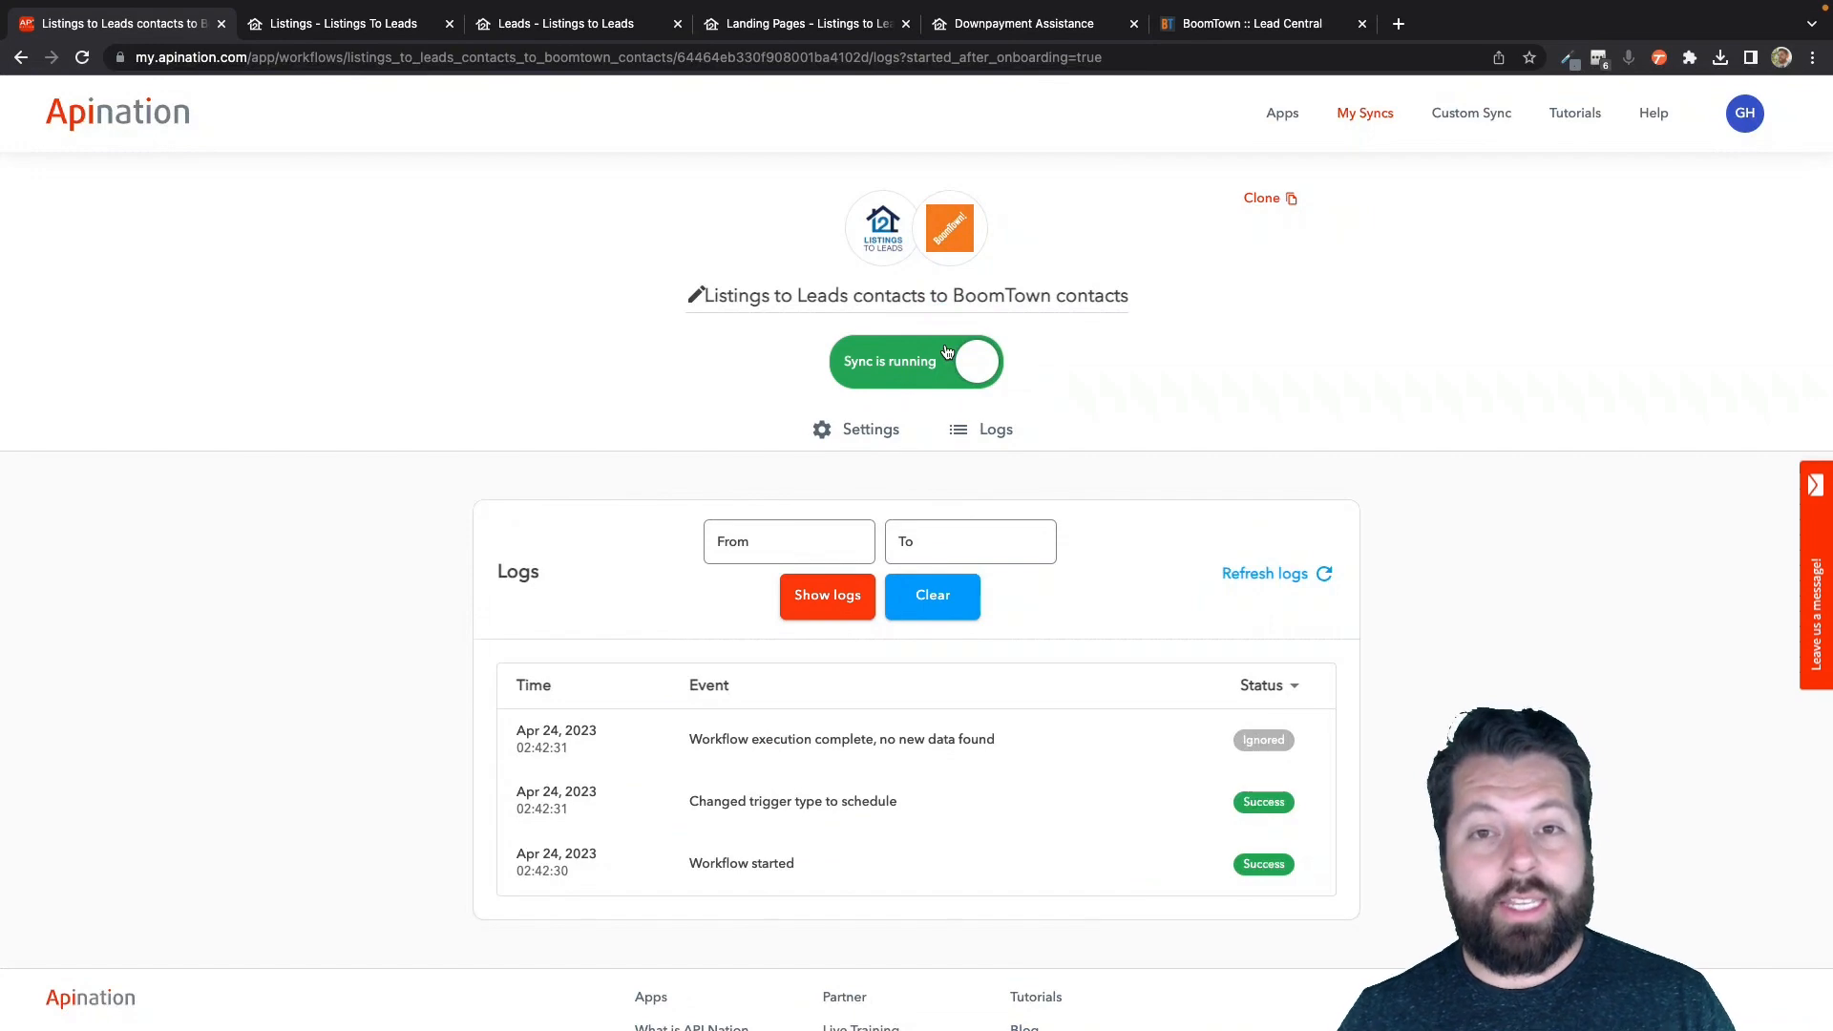
{"action": "left_click", "coordinate": [872, 435]}
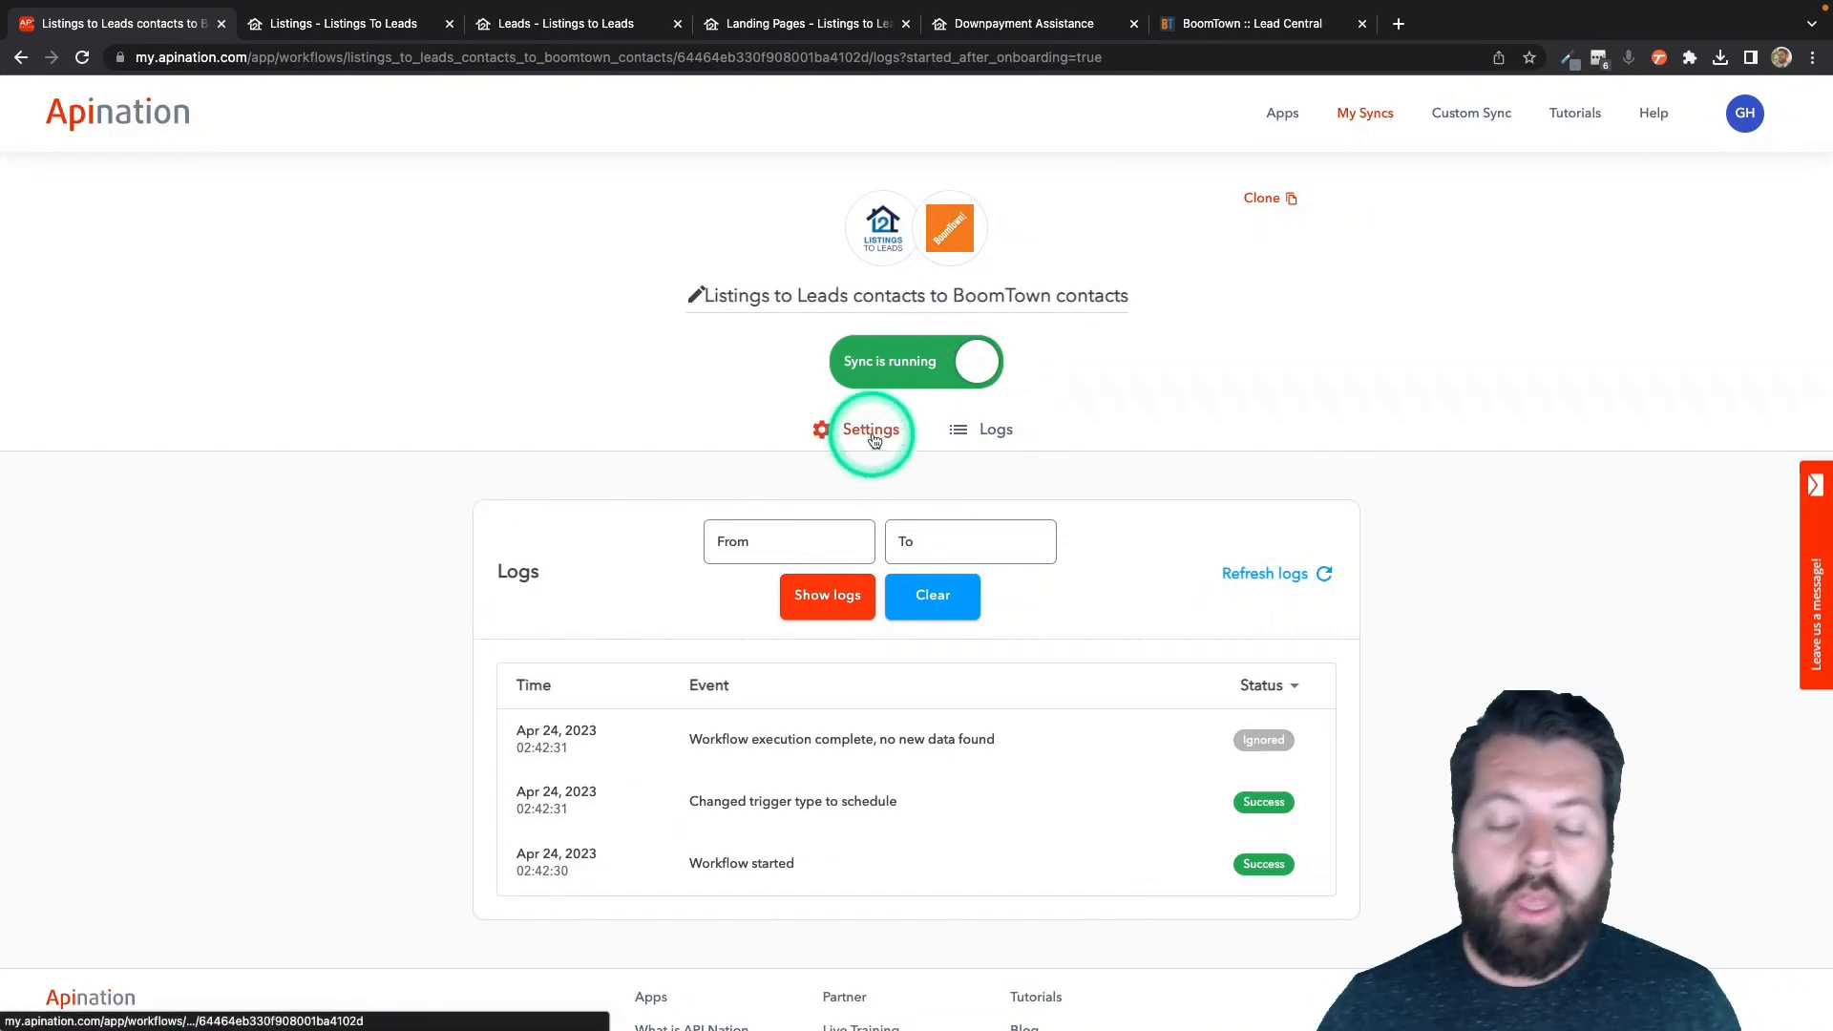
Filter the sync to leads whose Tags contains "boomtown" and save the filter.
{"action": "scroll", "coordinate": [838, 722], "scroll_direction": "down", "scroll_amount": 7}
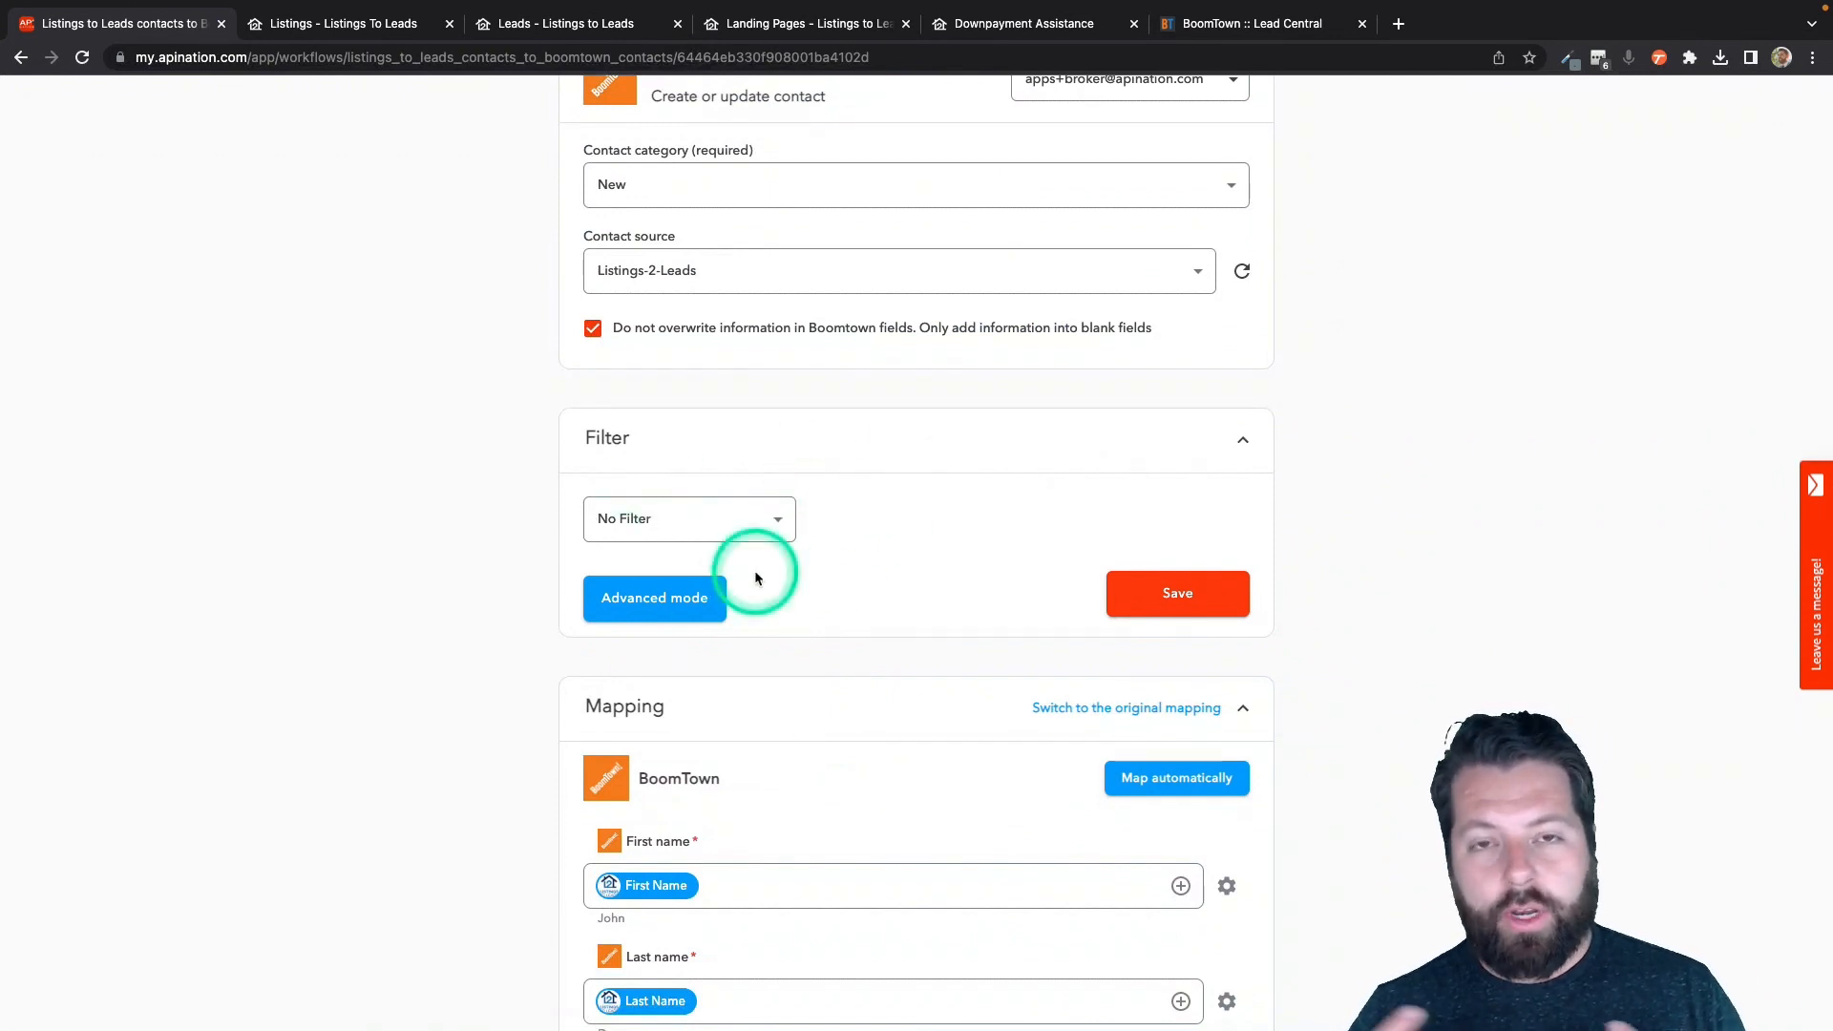
{"action": "left_click", "coordinate": [779, 525]}
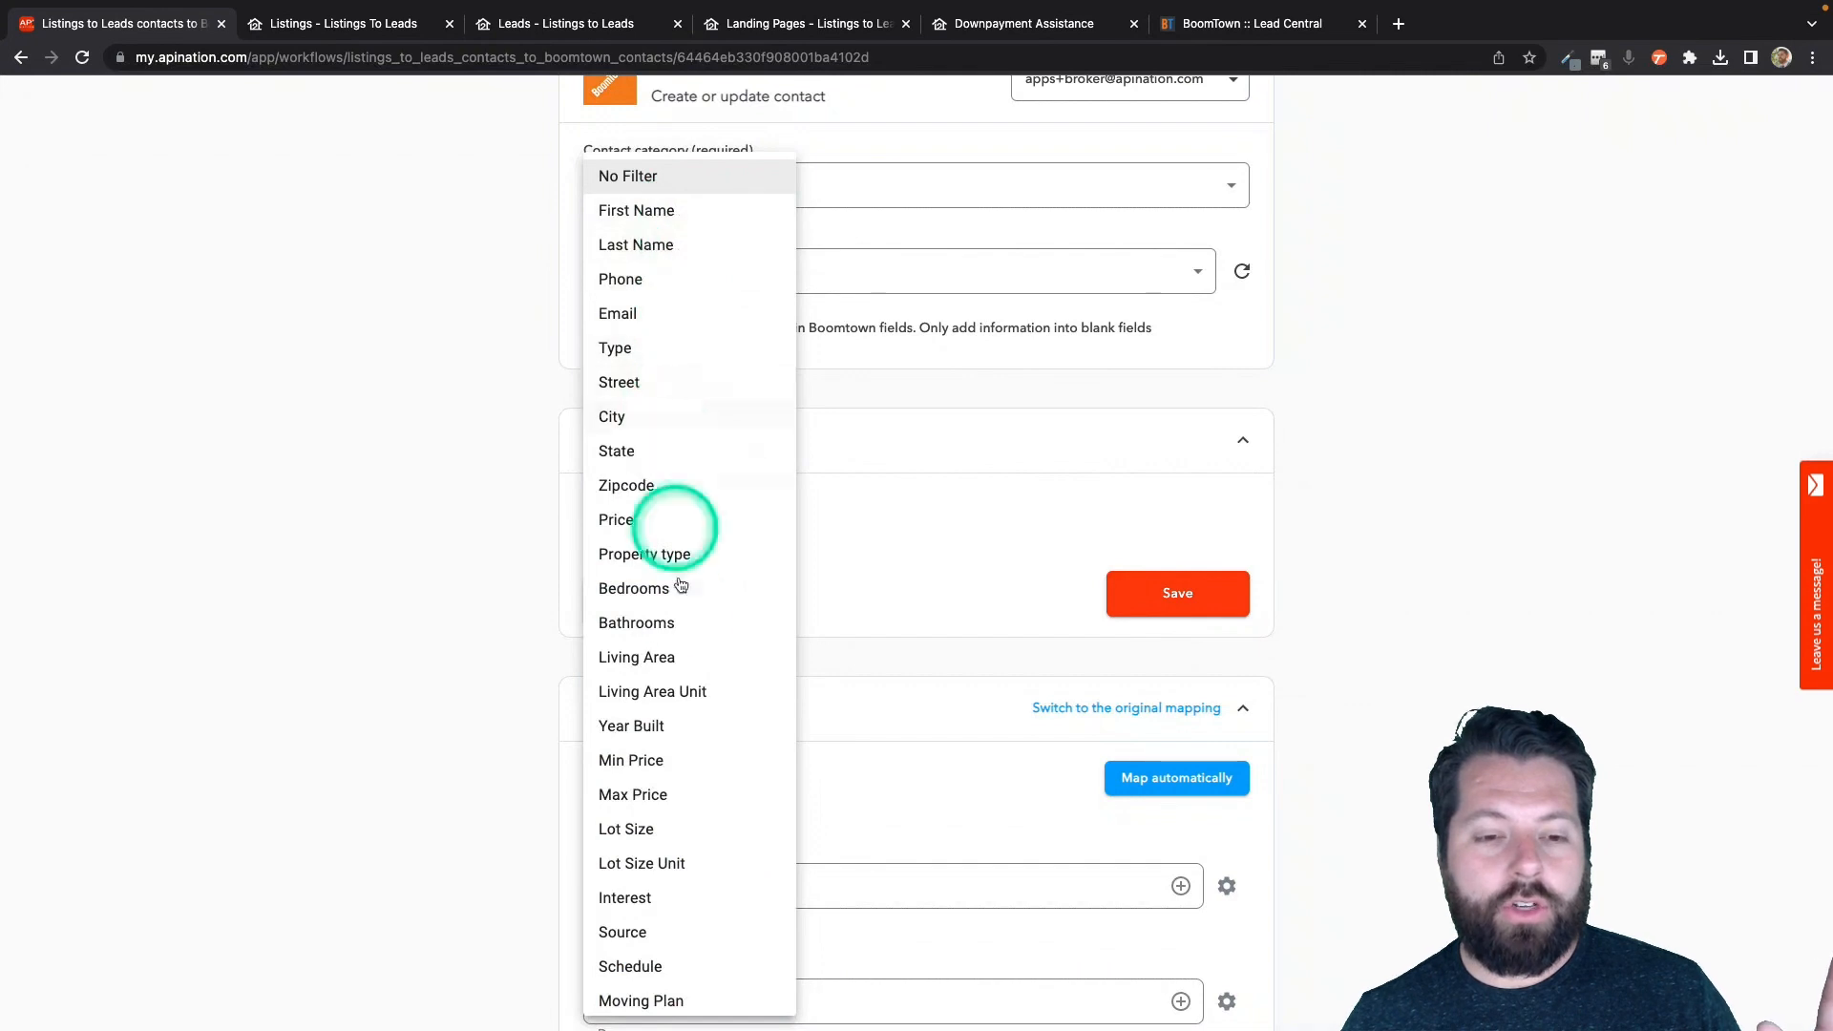
{"action": "scroll", "coordinate": [649, 947], "scroll_direction": "down", "scroll_amount": 1}
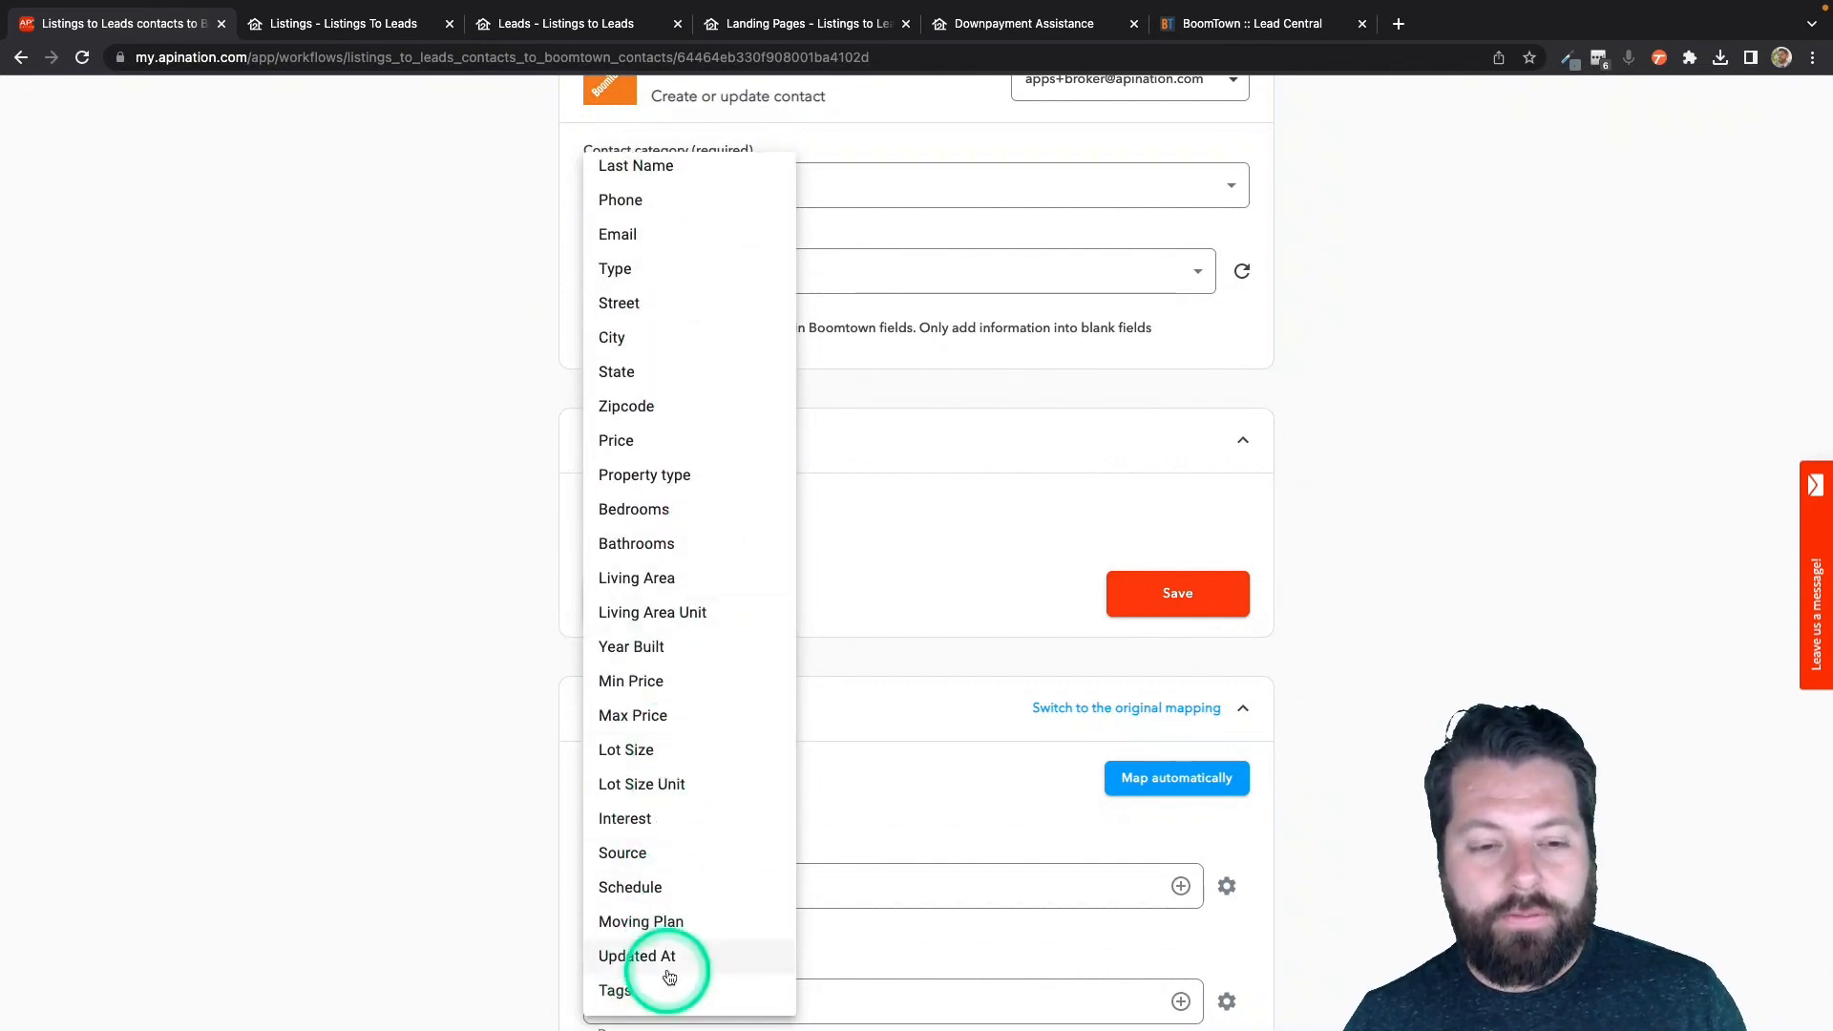
{"action": "scroll", "coordinate": [664, 972], "scroll_direction": "up", "scroll_amount": 1}
{"action": "scroll", "coordinate": [658, 970], "scroll_direction": "down", "scroll_amount": 1}
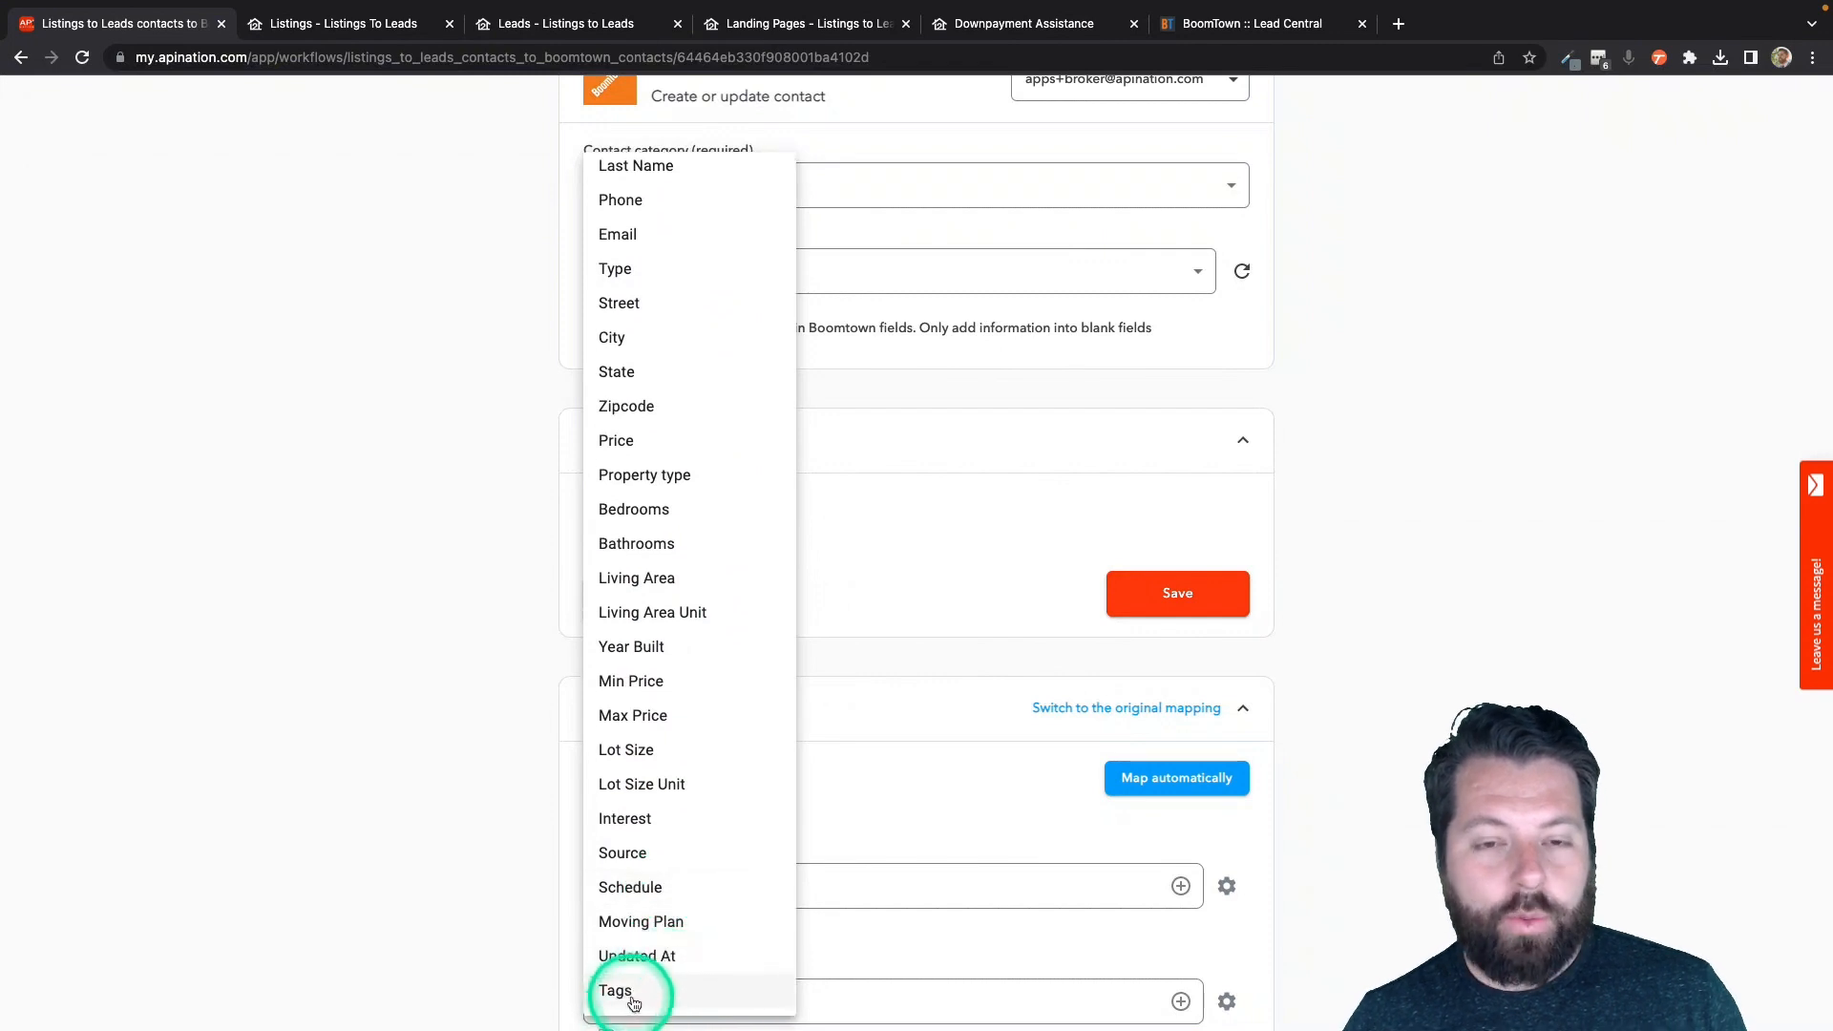
{"action": "left_click", "coordinate": [633, 1002]}
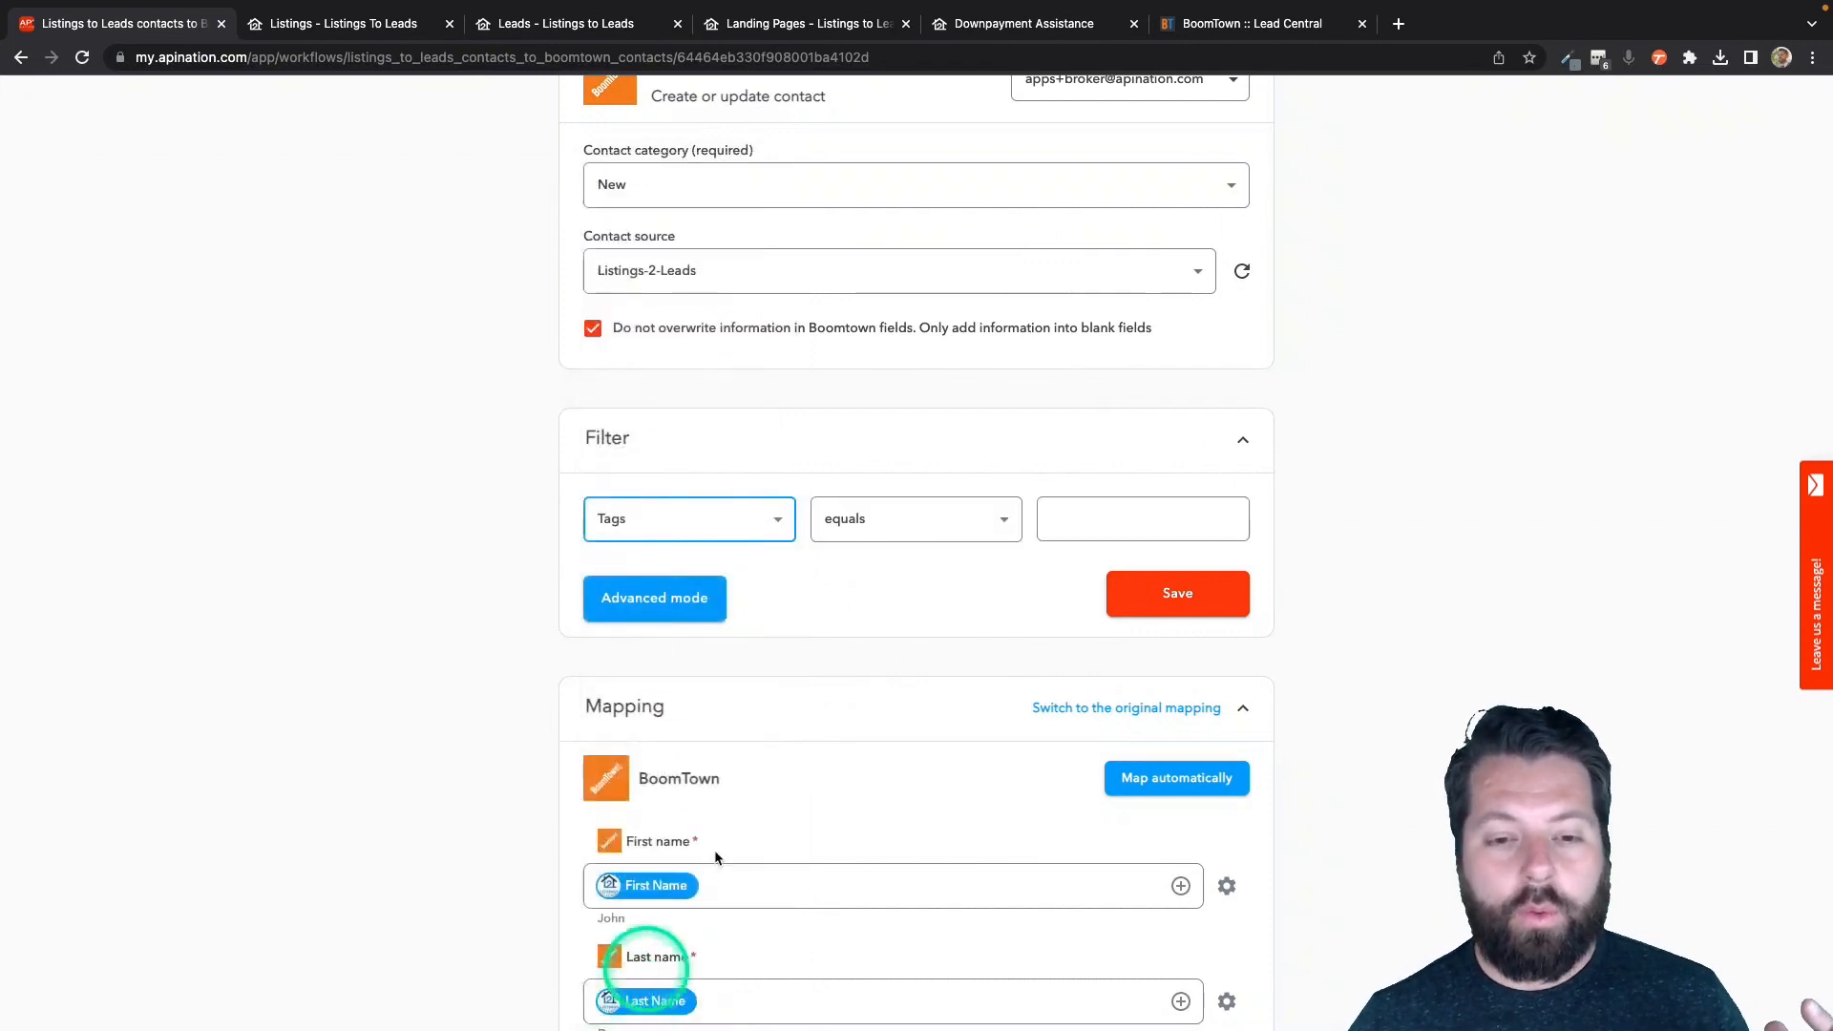
{"action": "left_click", "coordinate": [940, 535]}
{"action": "left_click", "coordinate": [872, 722]}
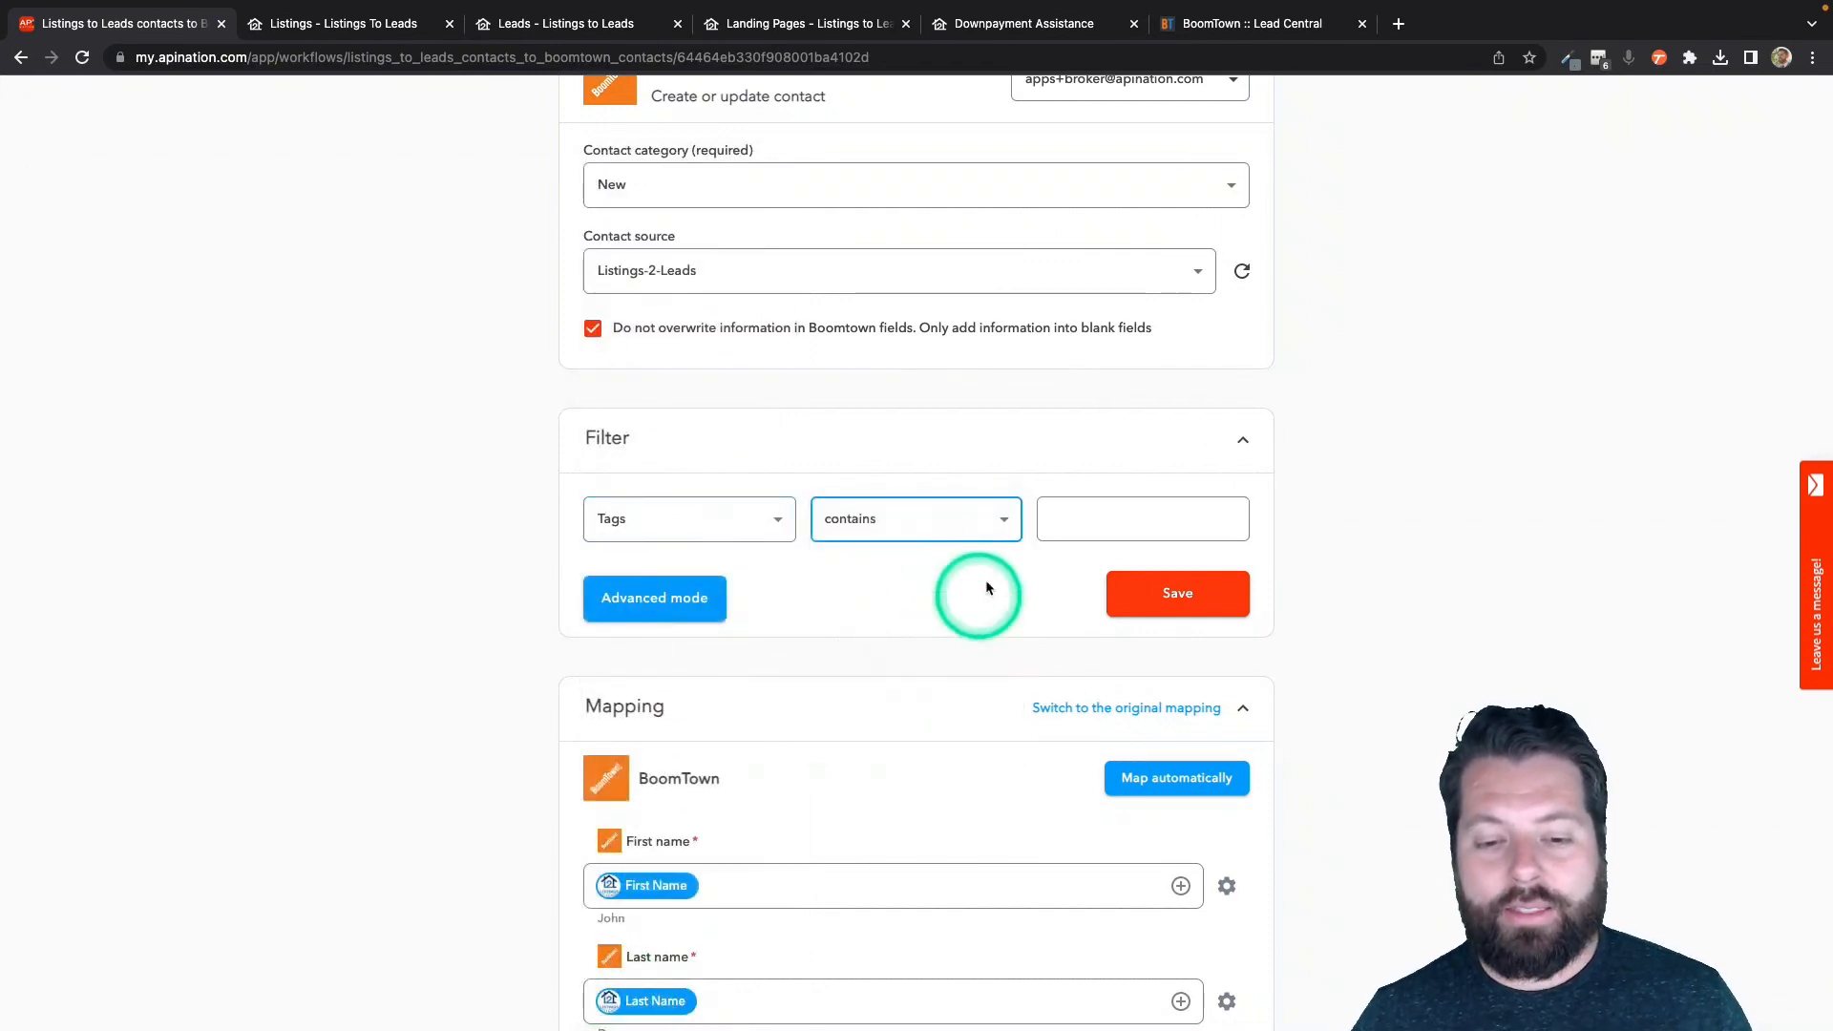
{"action": "left_click", "coordinate": [1059, 527]}
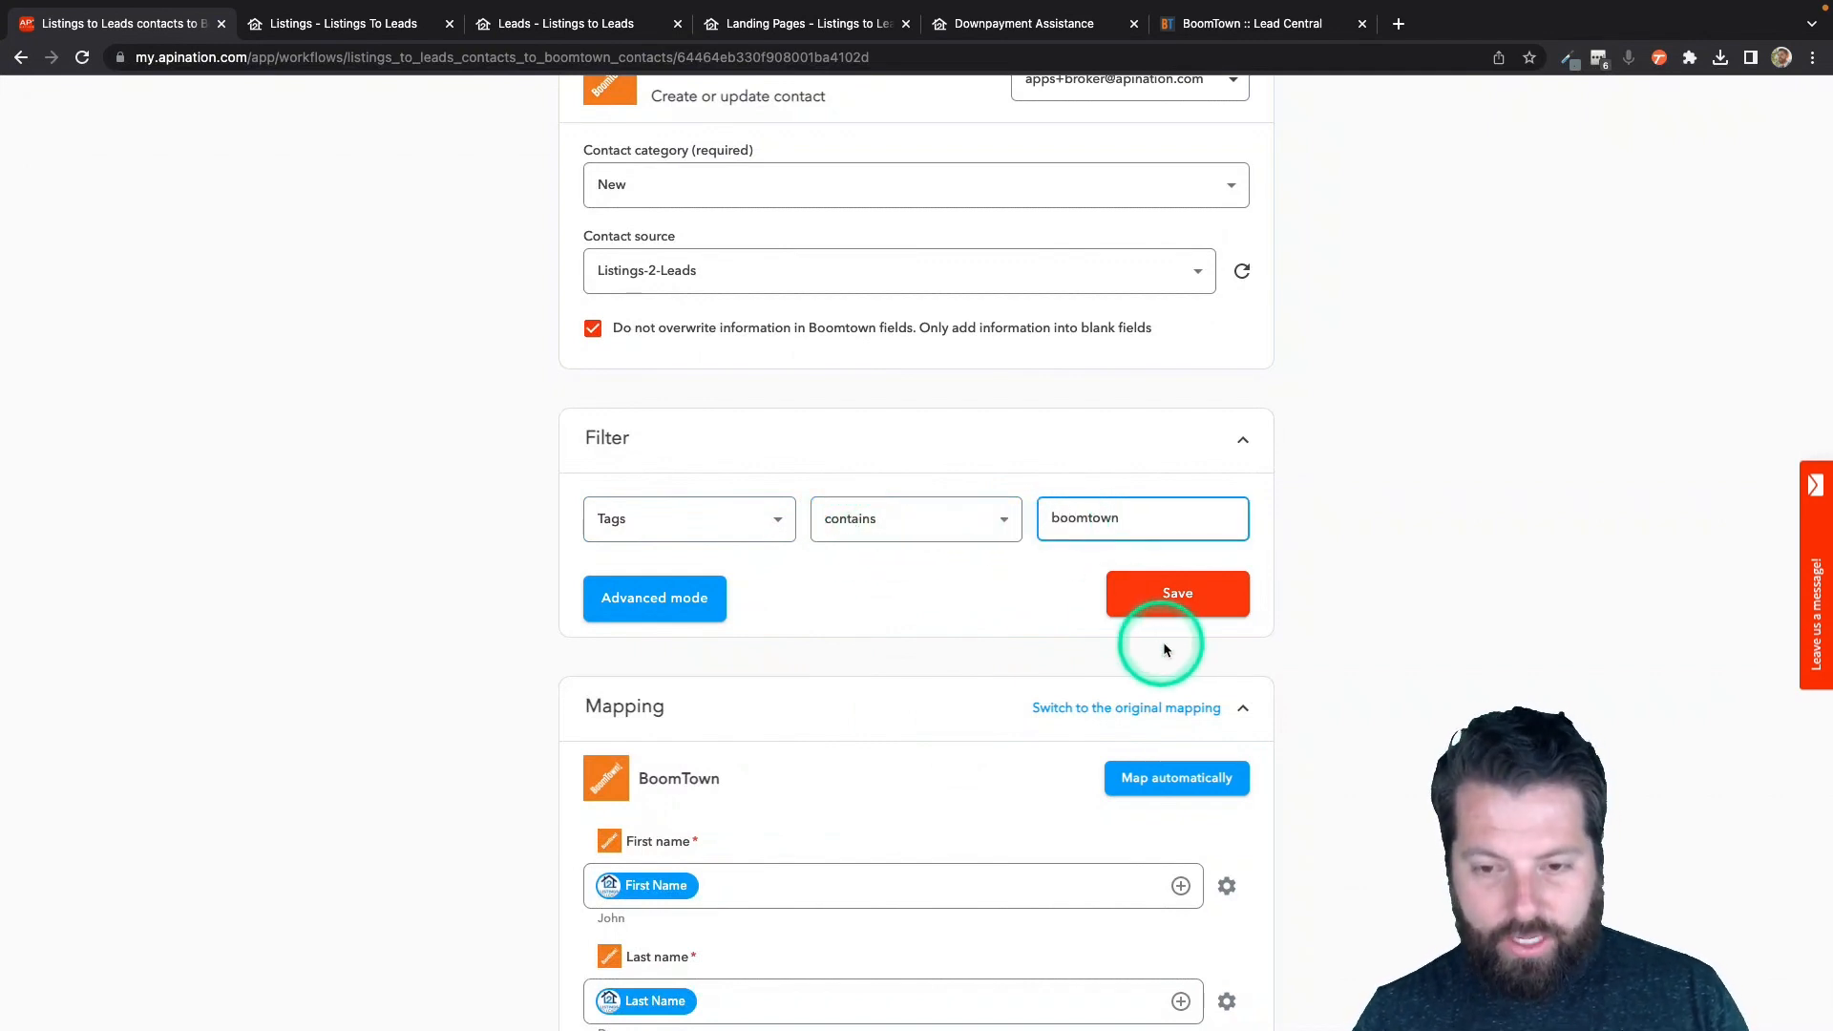
{"action": "left_click", "coordinate": [1178, 599]}
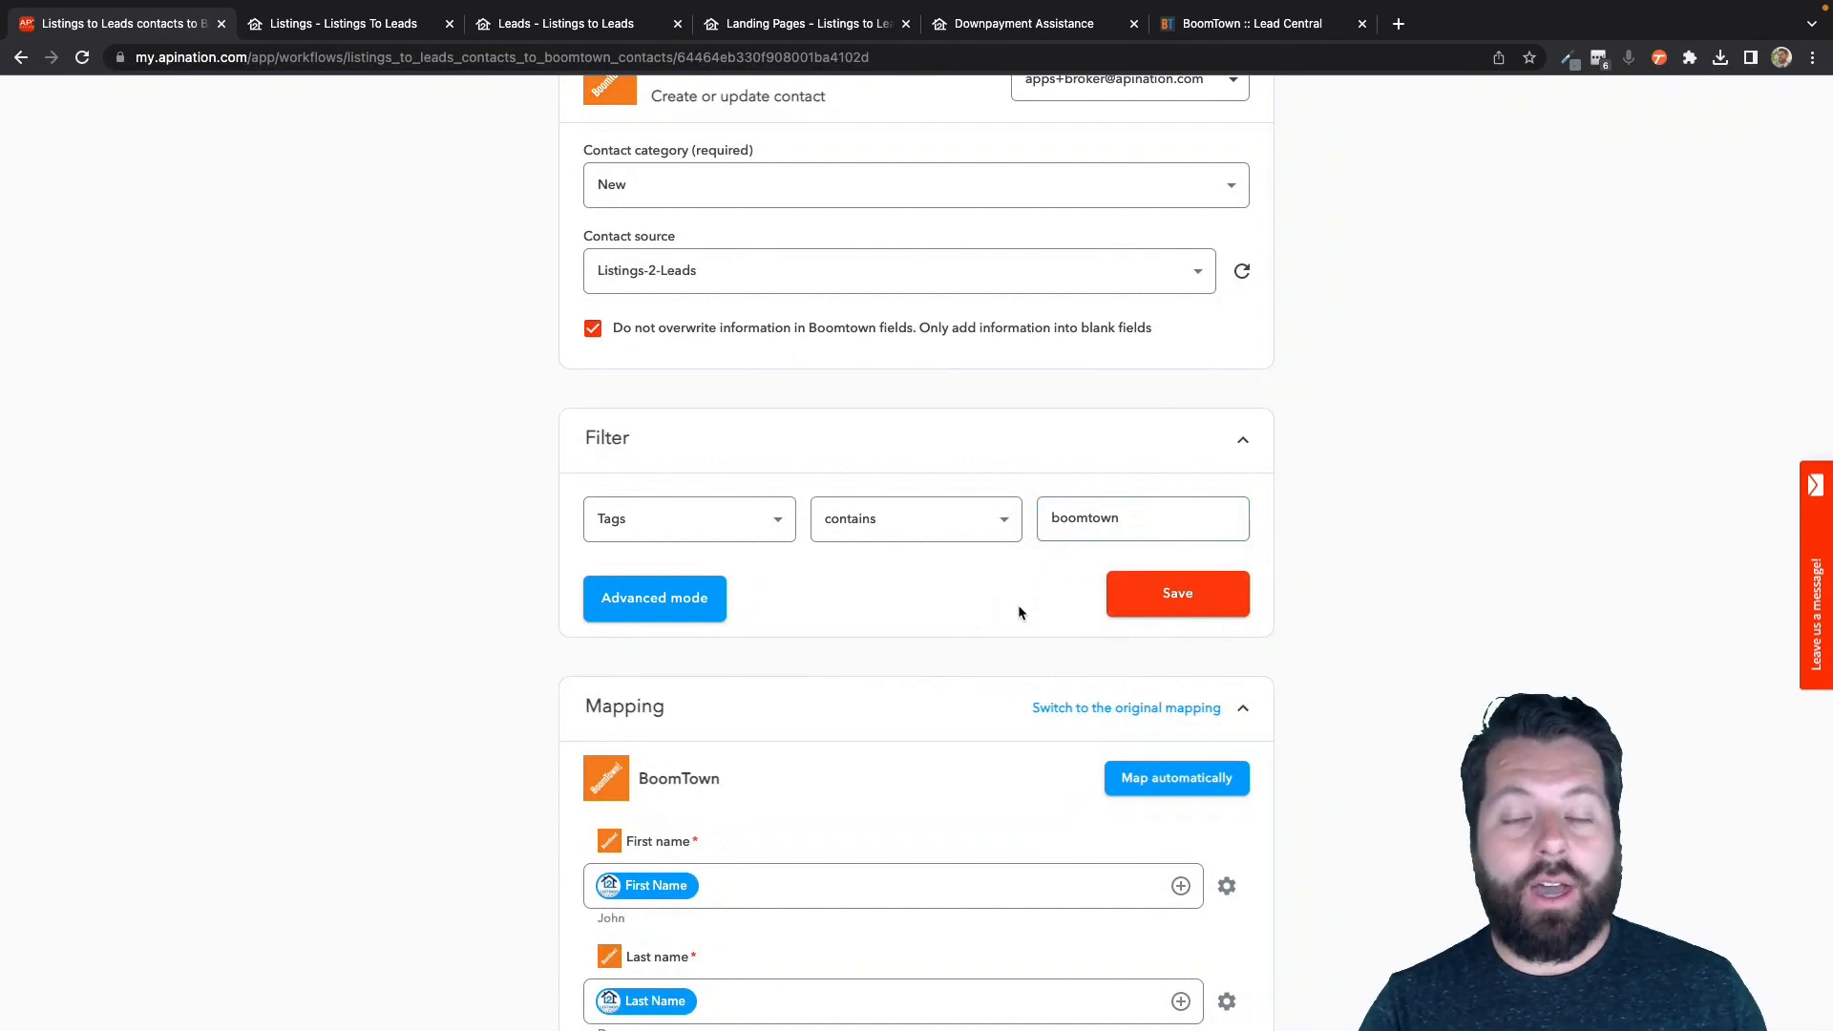
Change the sync filter to Type contains "buyer" and save it.
{"action": "left_click", "coordinate": [605, 524]}
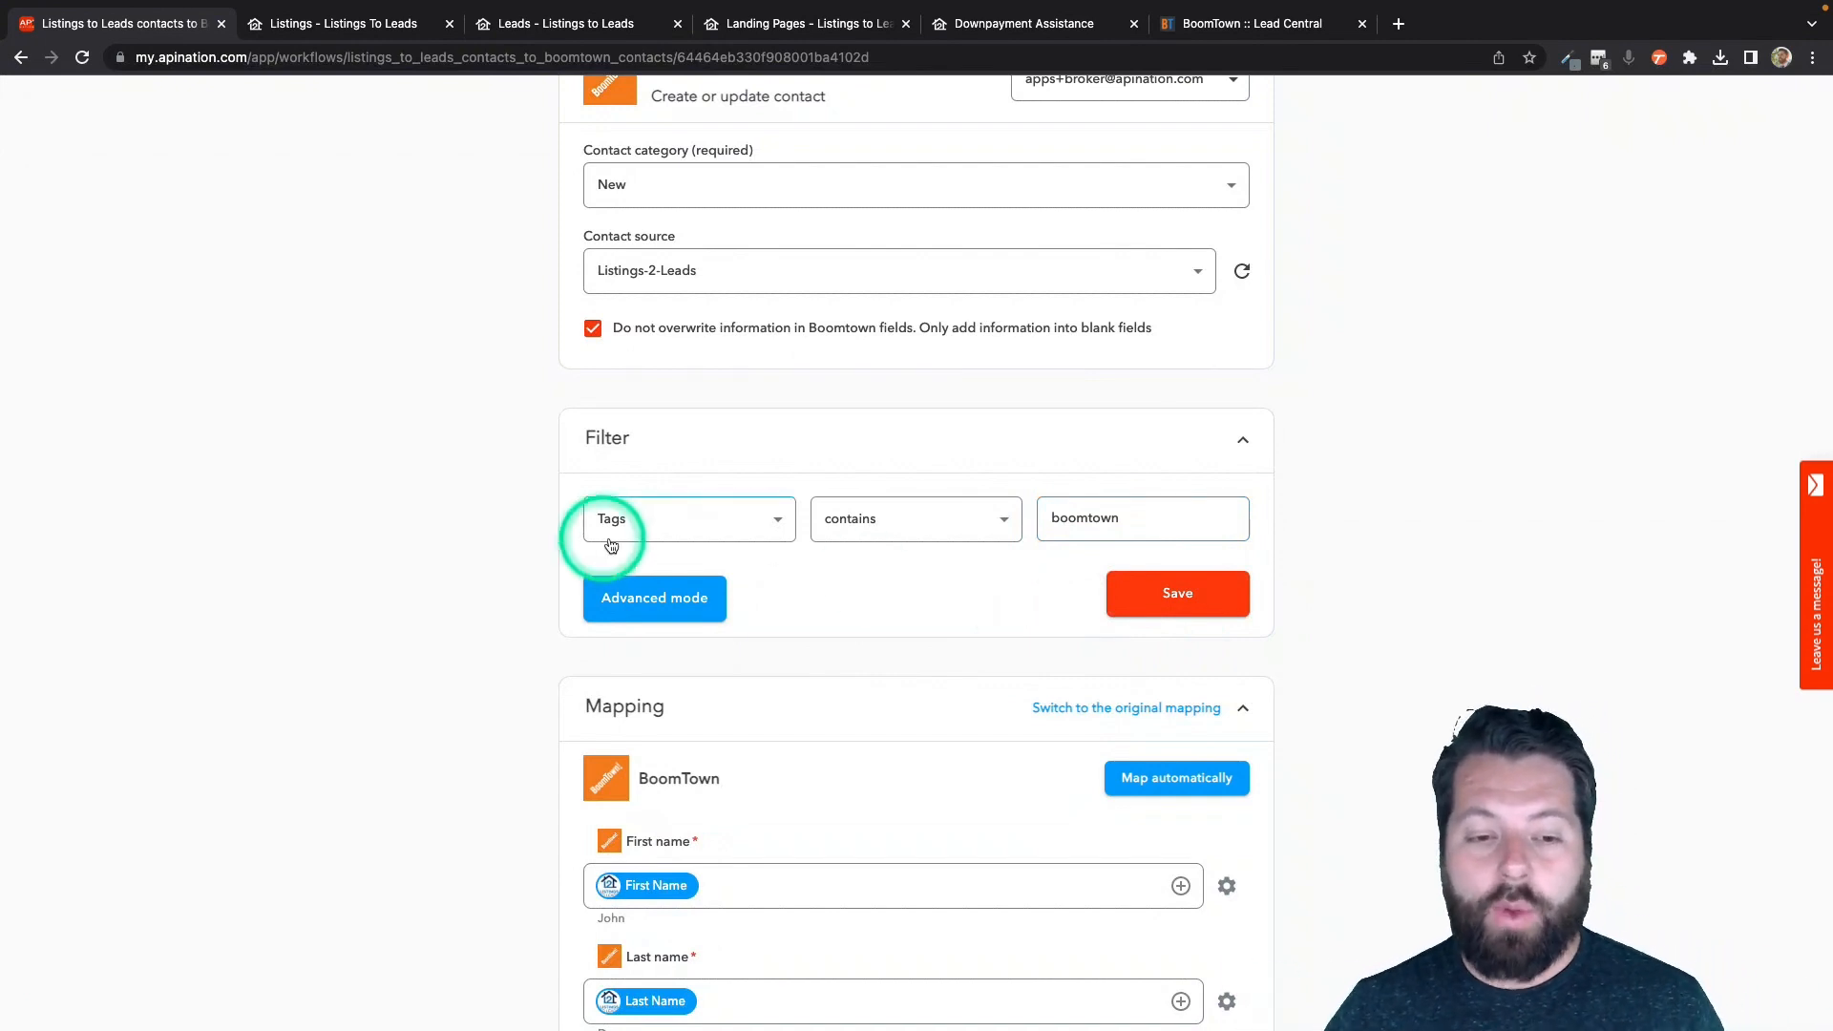
{"action": "left_click", "coordinate": [1127, 520]}
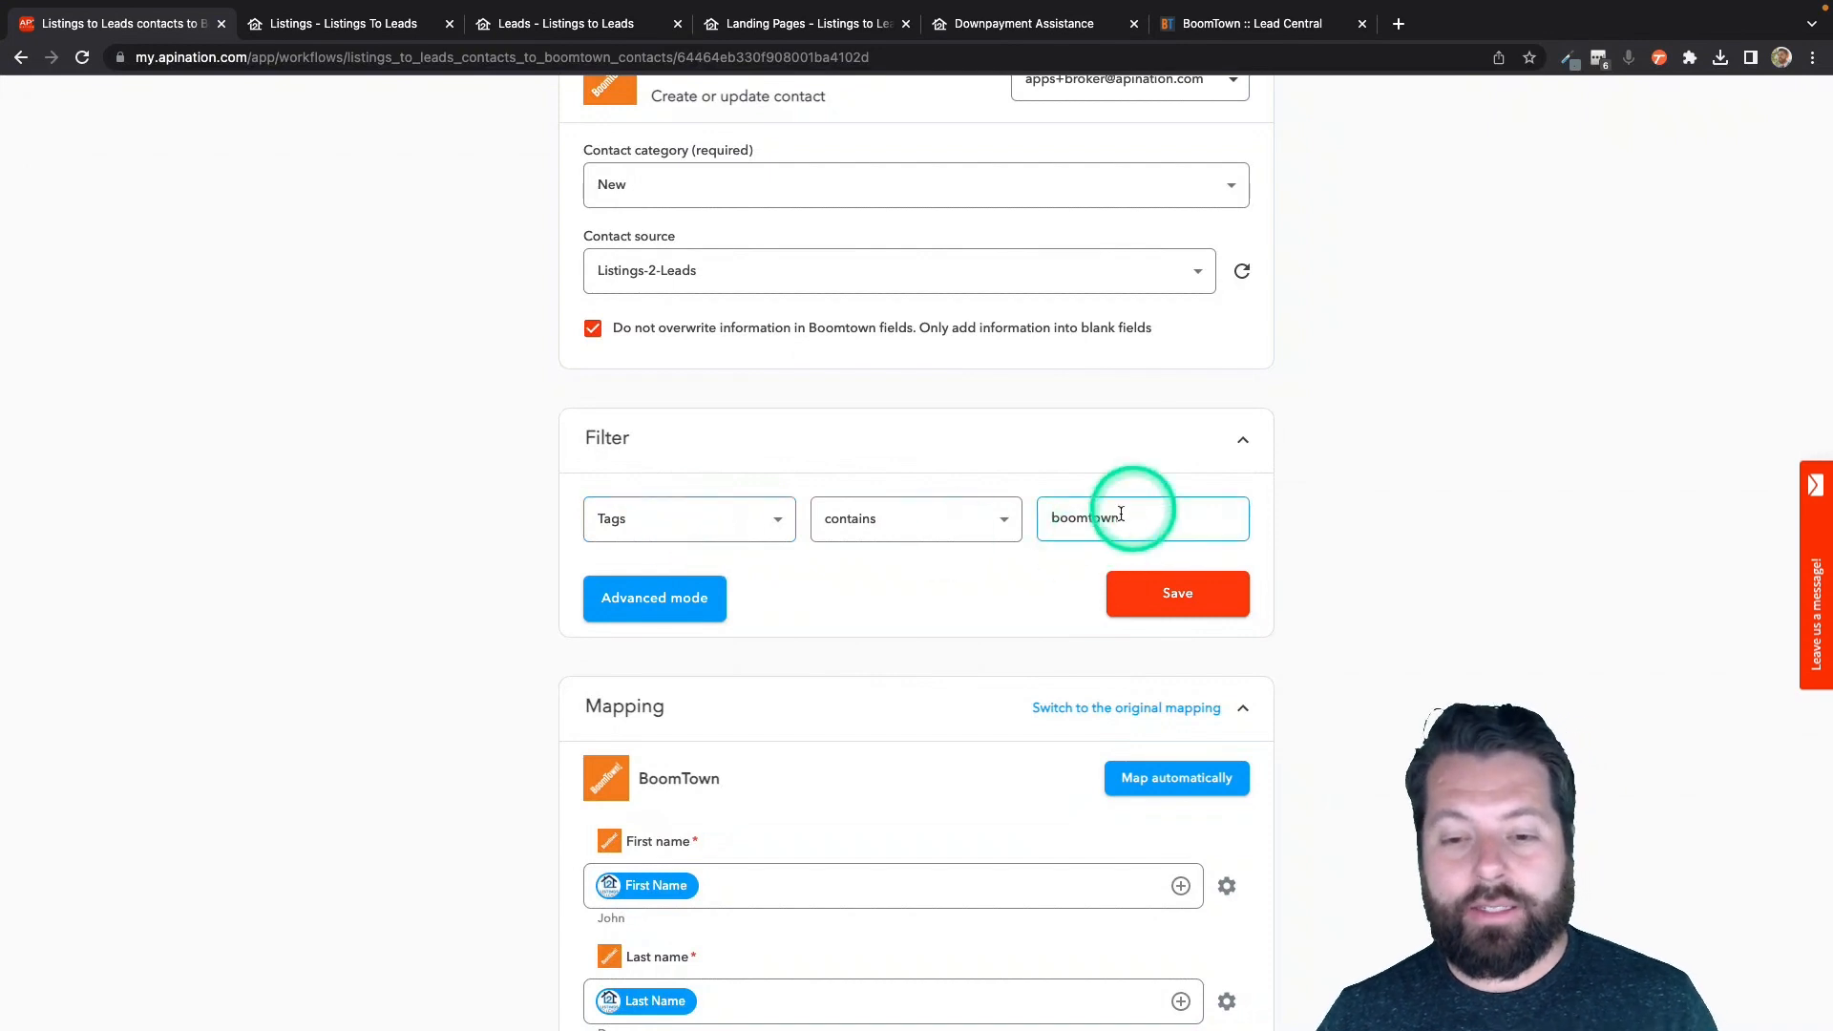
{"action": "left_click", "coordinate": [772, 521]}
{"action": "left_click", "coordinate": [640, 212]}
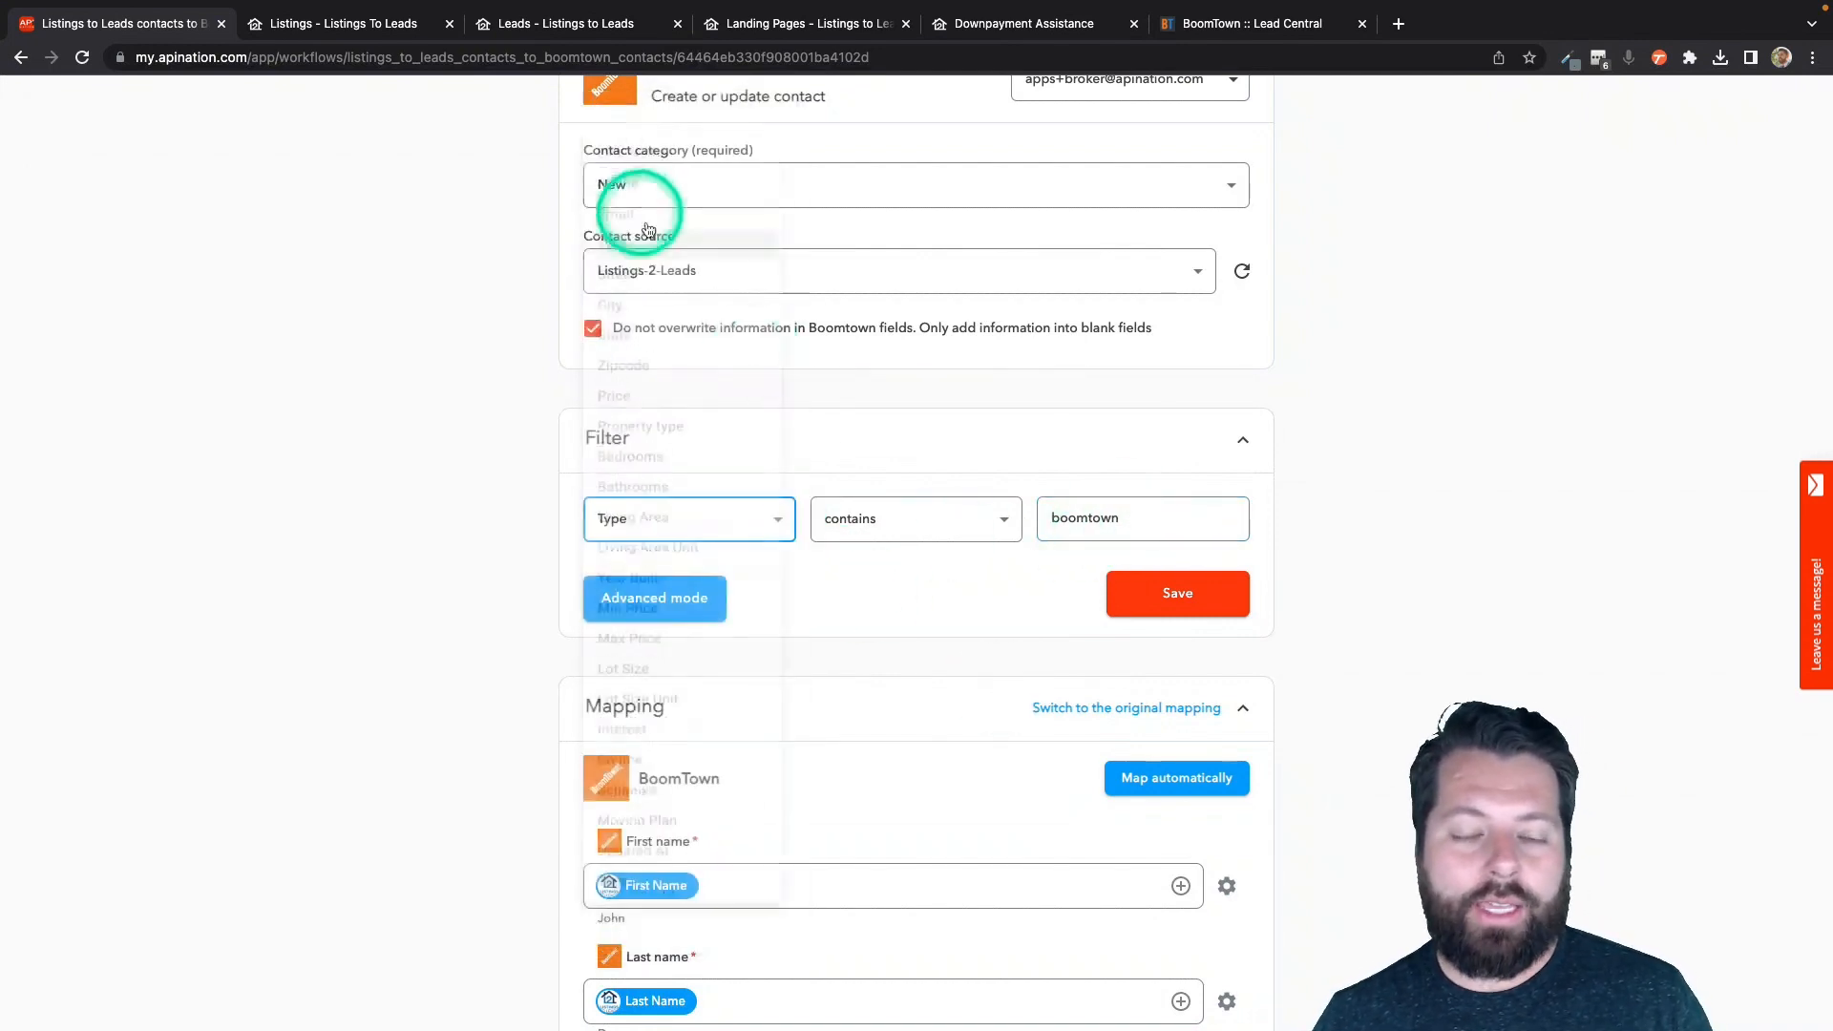
{"action": "double_click", "coordinate": [1053, 520]}
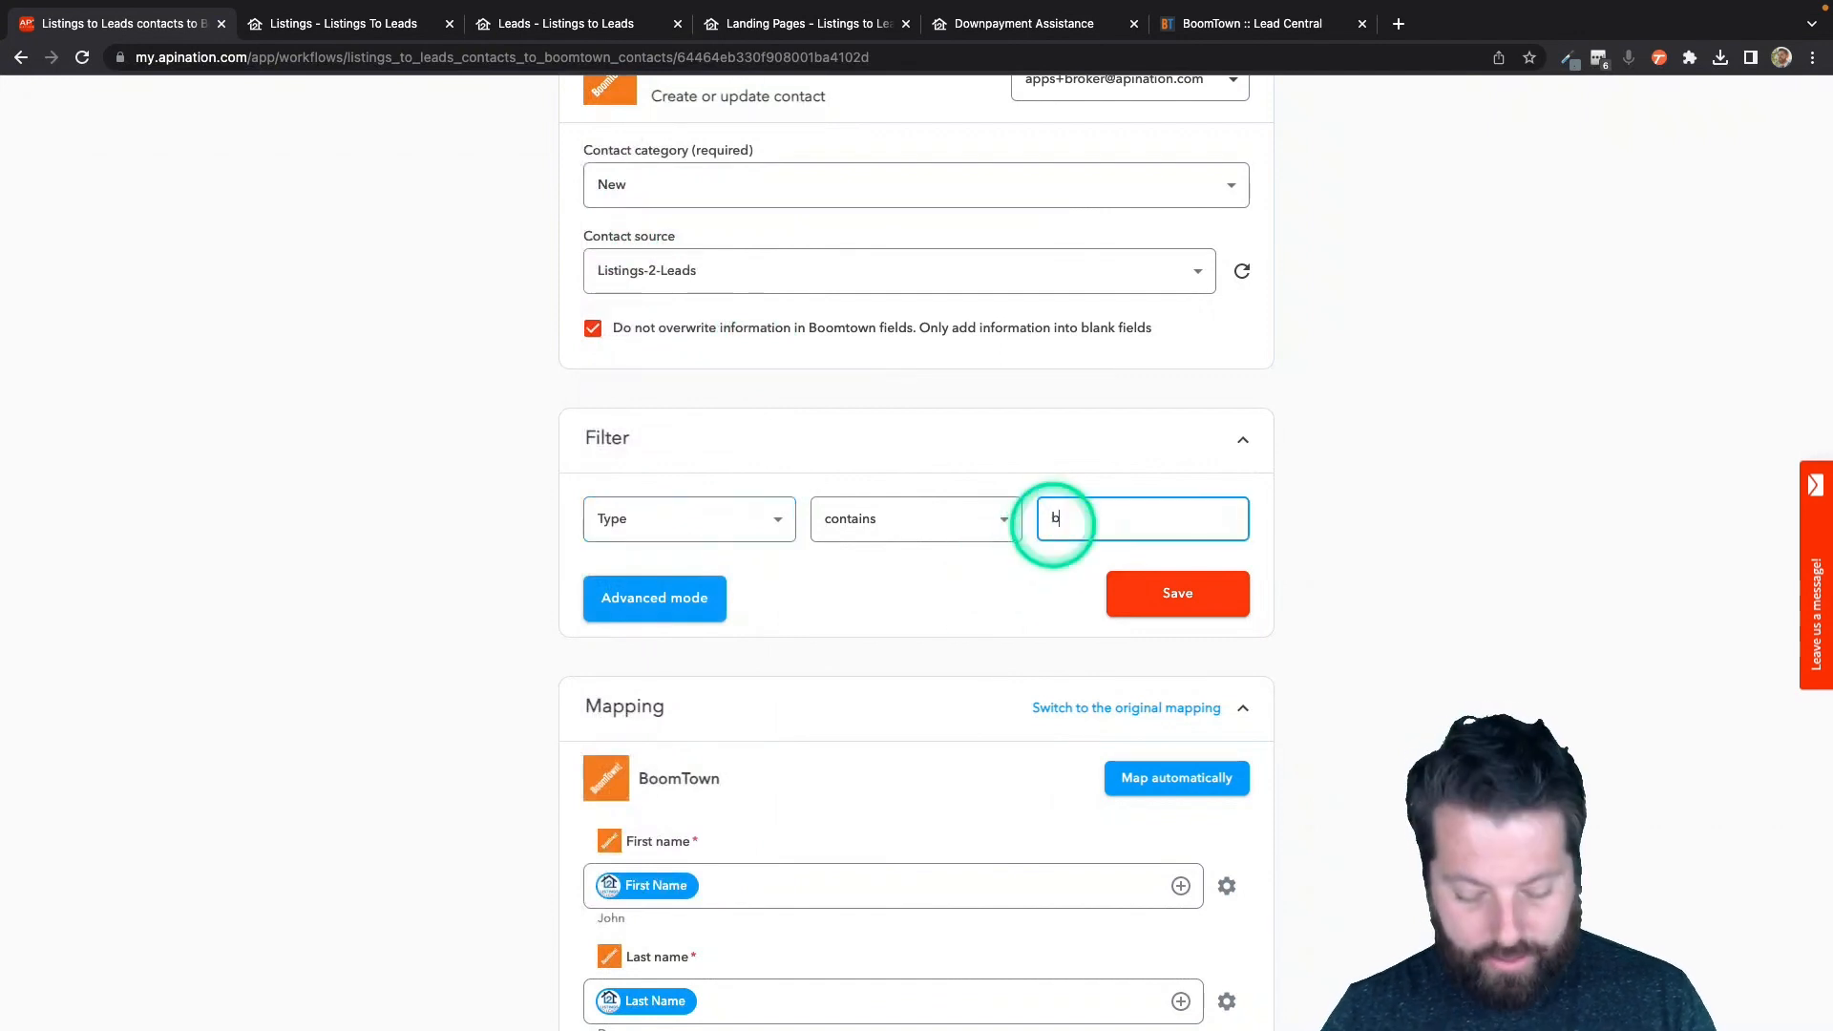
{"action": "type", "text": "buyer"}
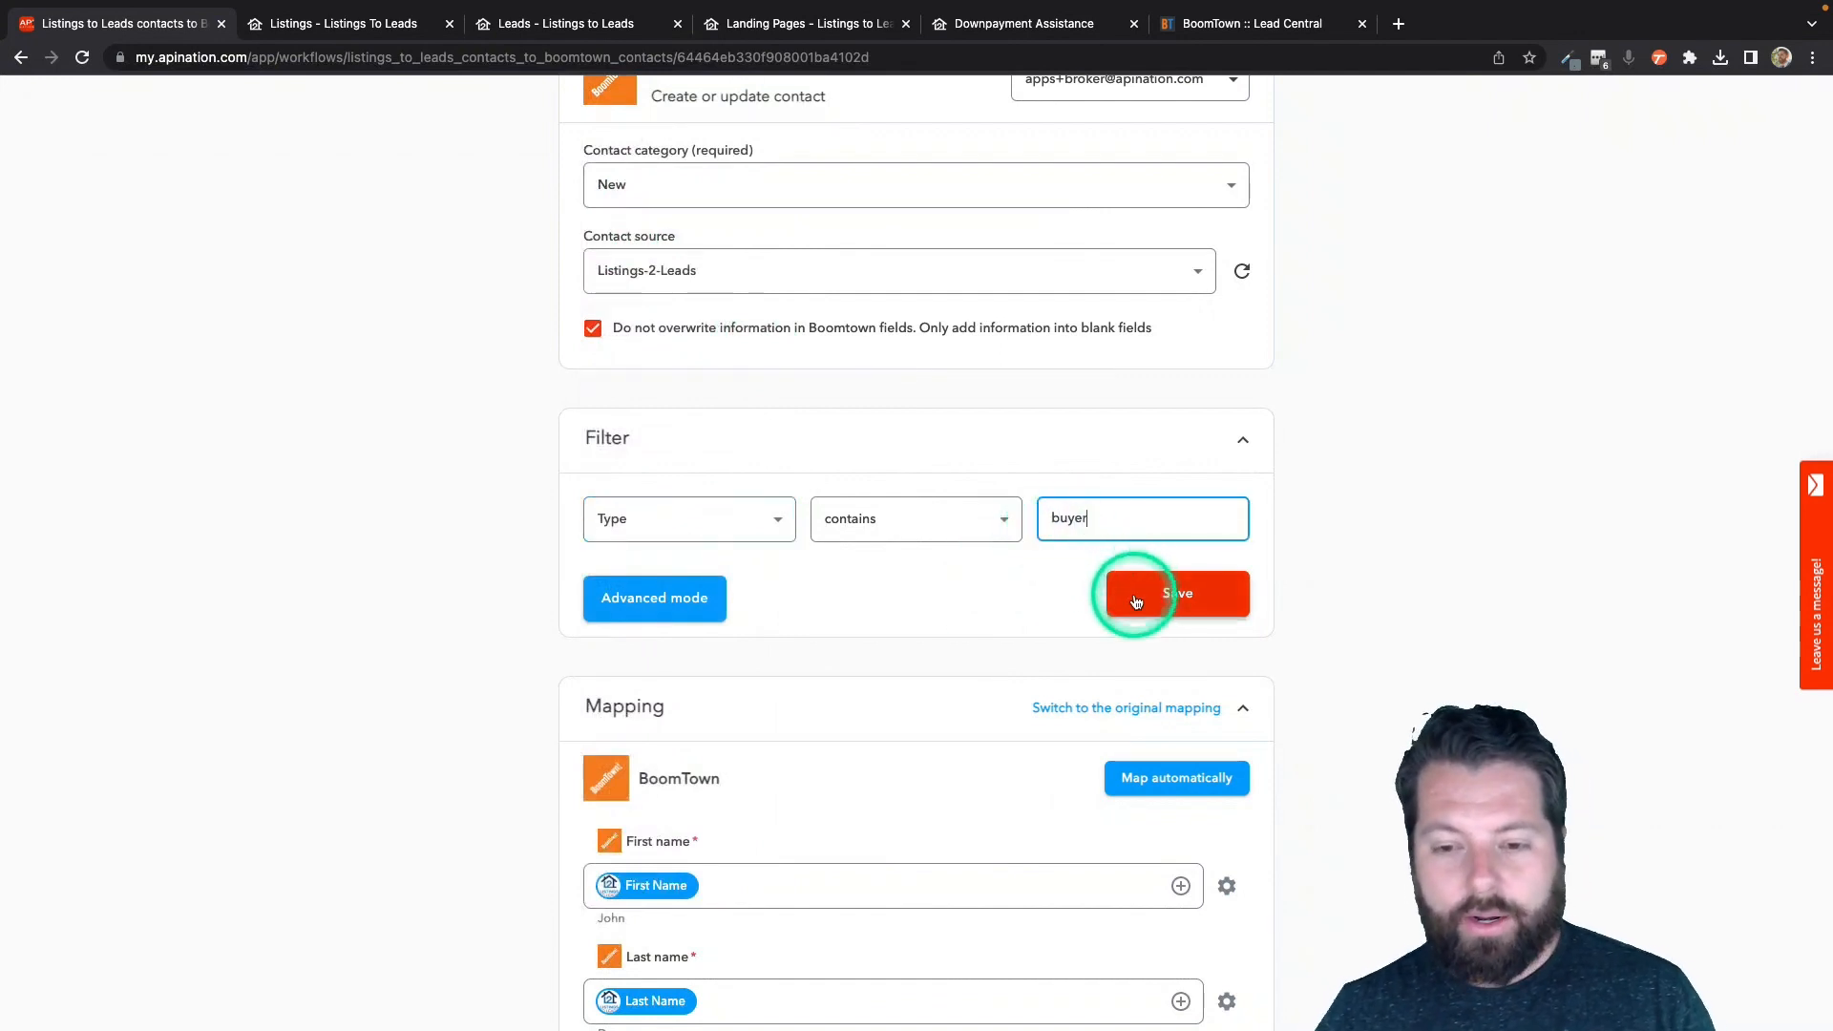
{"action": "left_click", "coordinate": [1136, 601]}
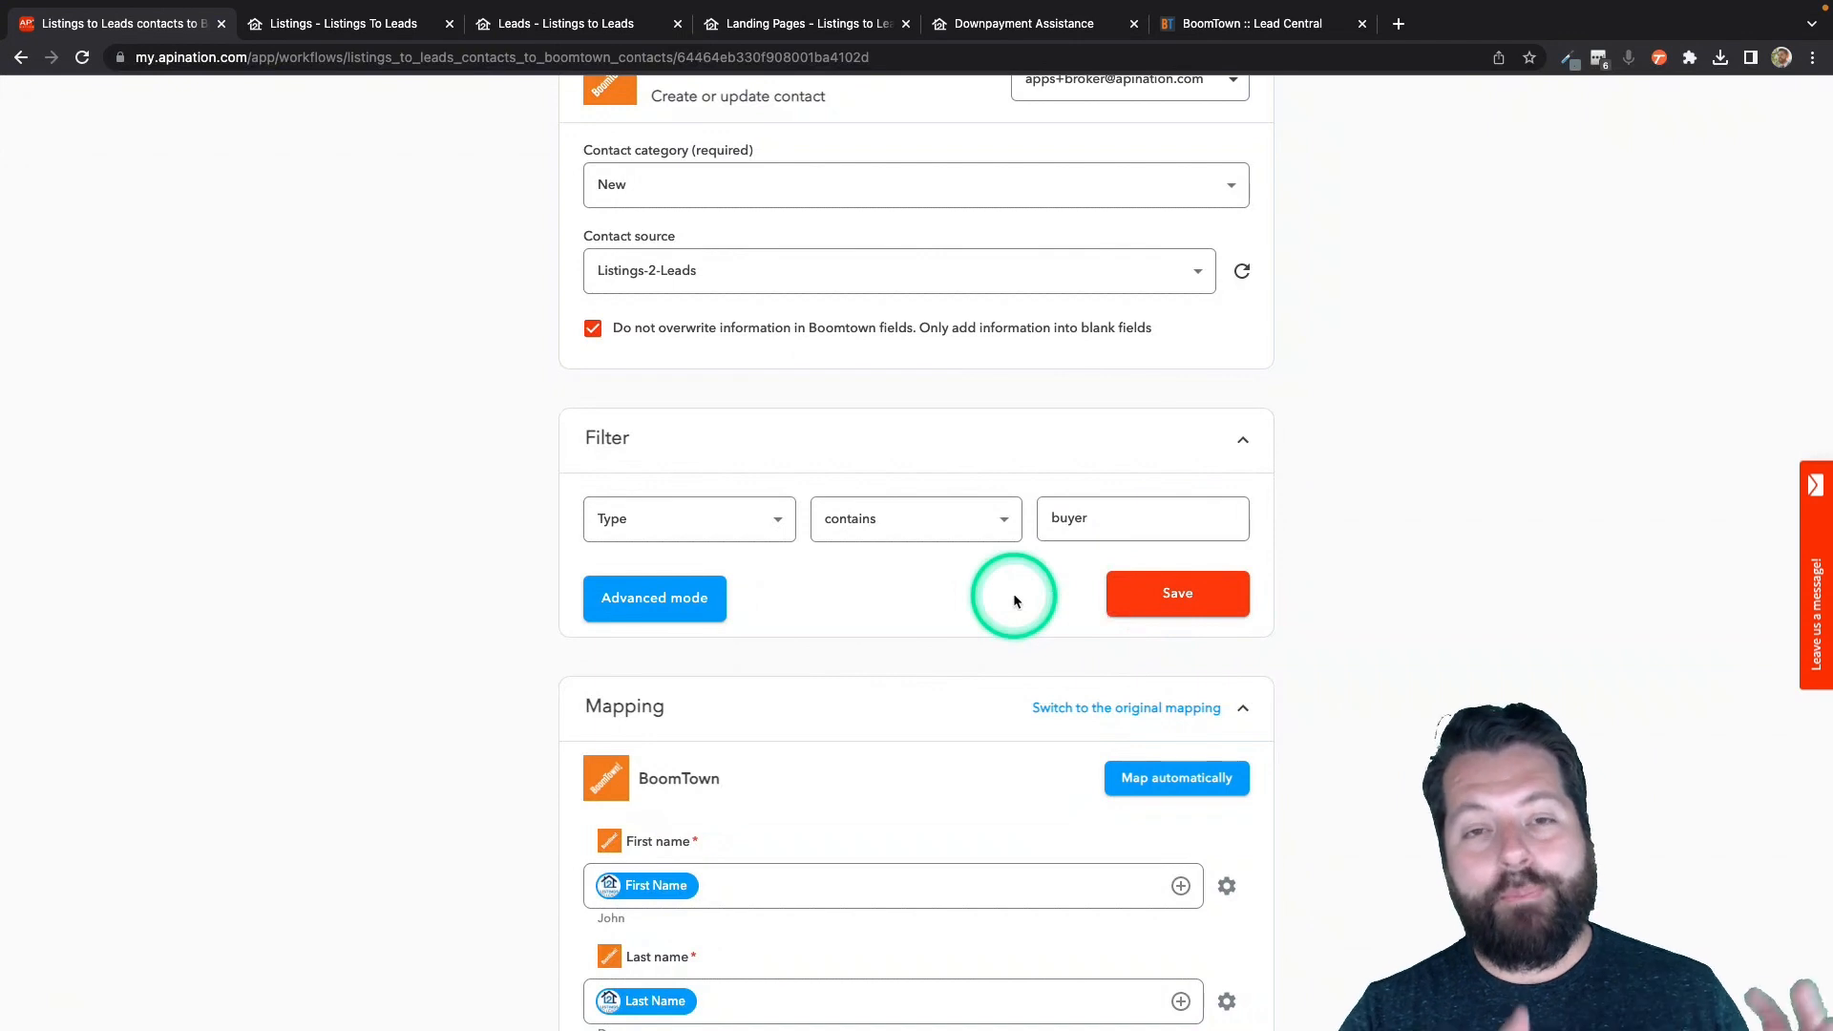
Set the BoomTown contact category to Watch for the buyer sync and save the settings.
{"action": "scroll", "coordinate": [949, 806], "scroll_direction": "down", "scroll_amount": 3}
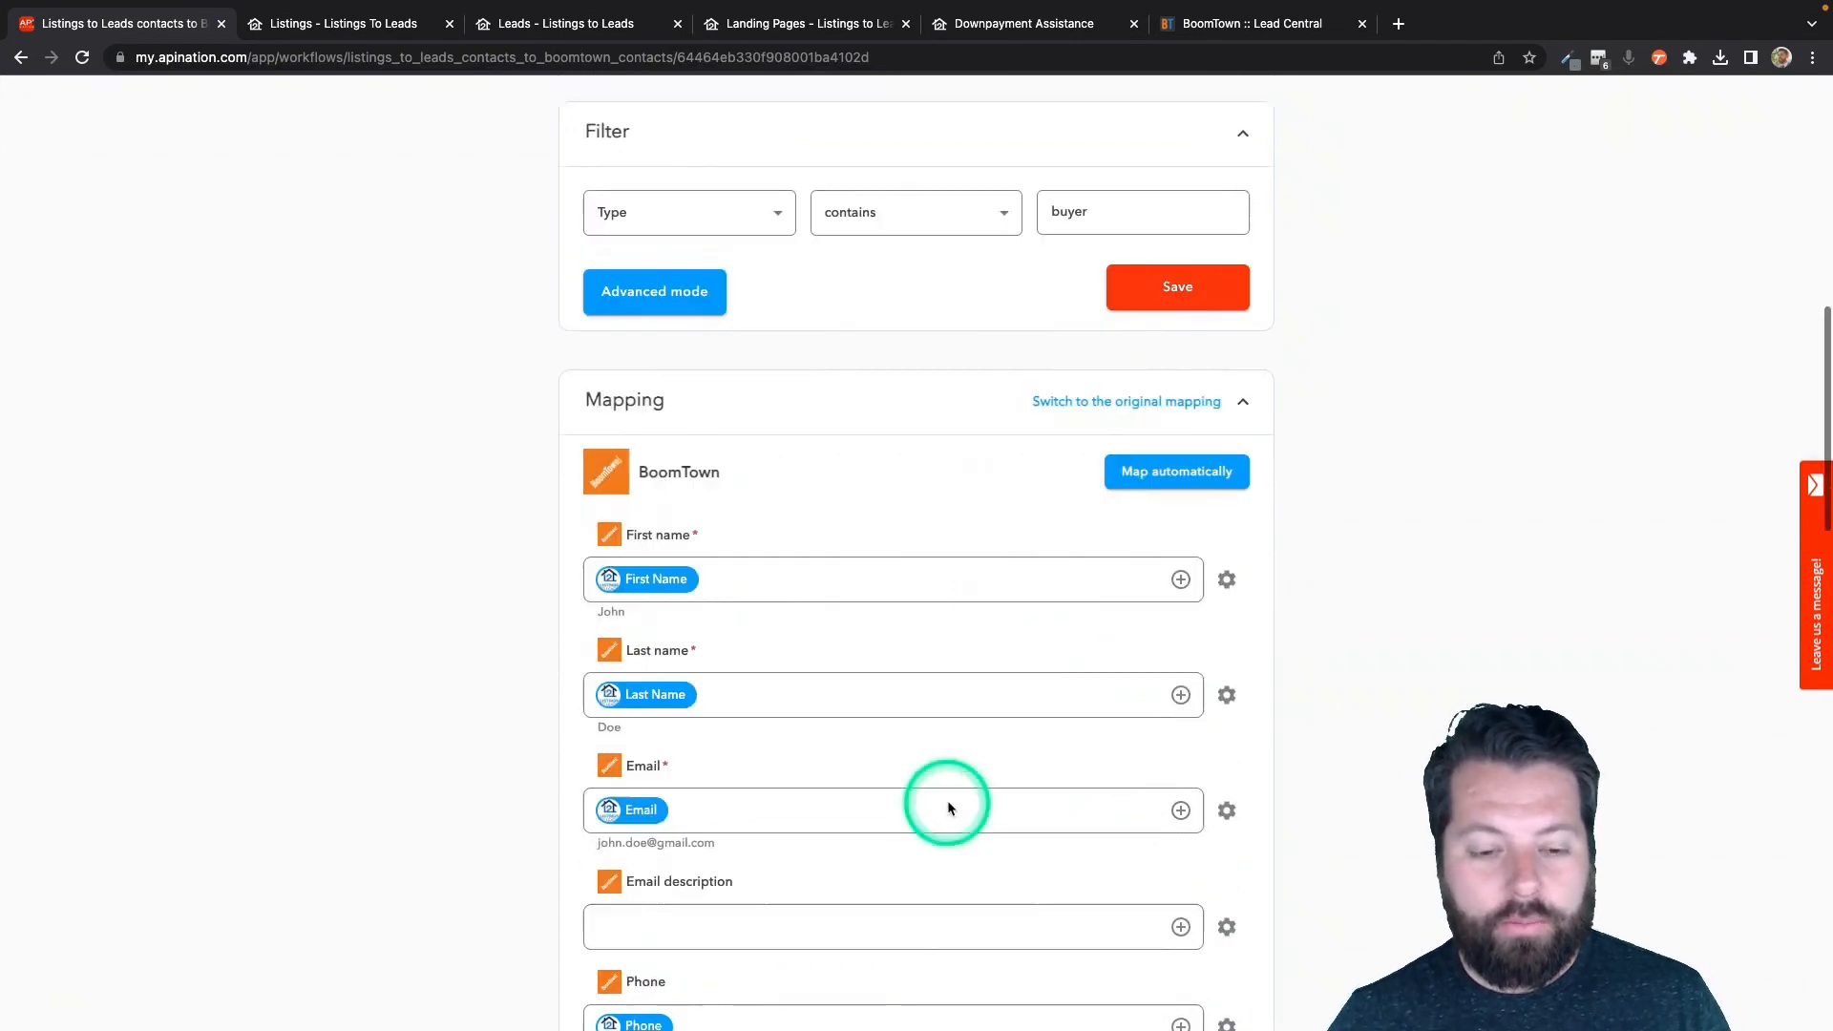
{"action": "scroll", "coordinate": [921, 618], "scroll_direction": "up", "scroll_amount": 5}
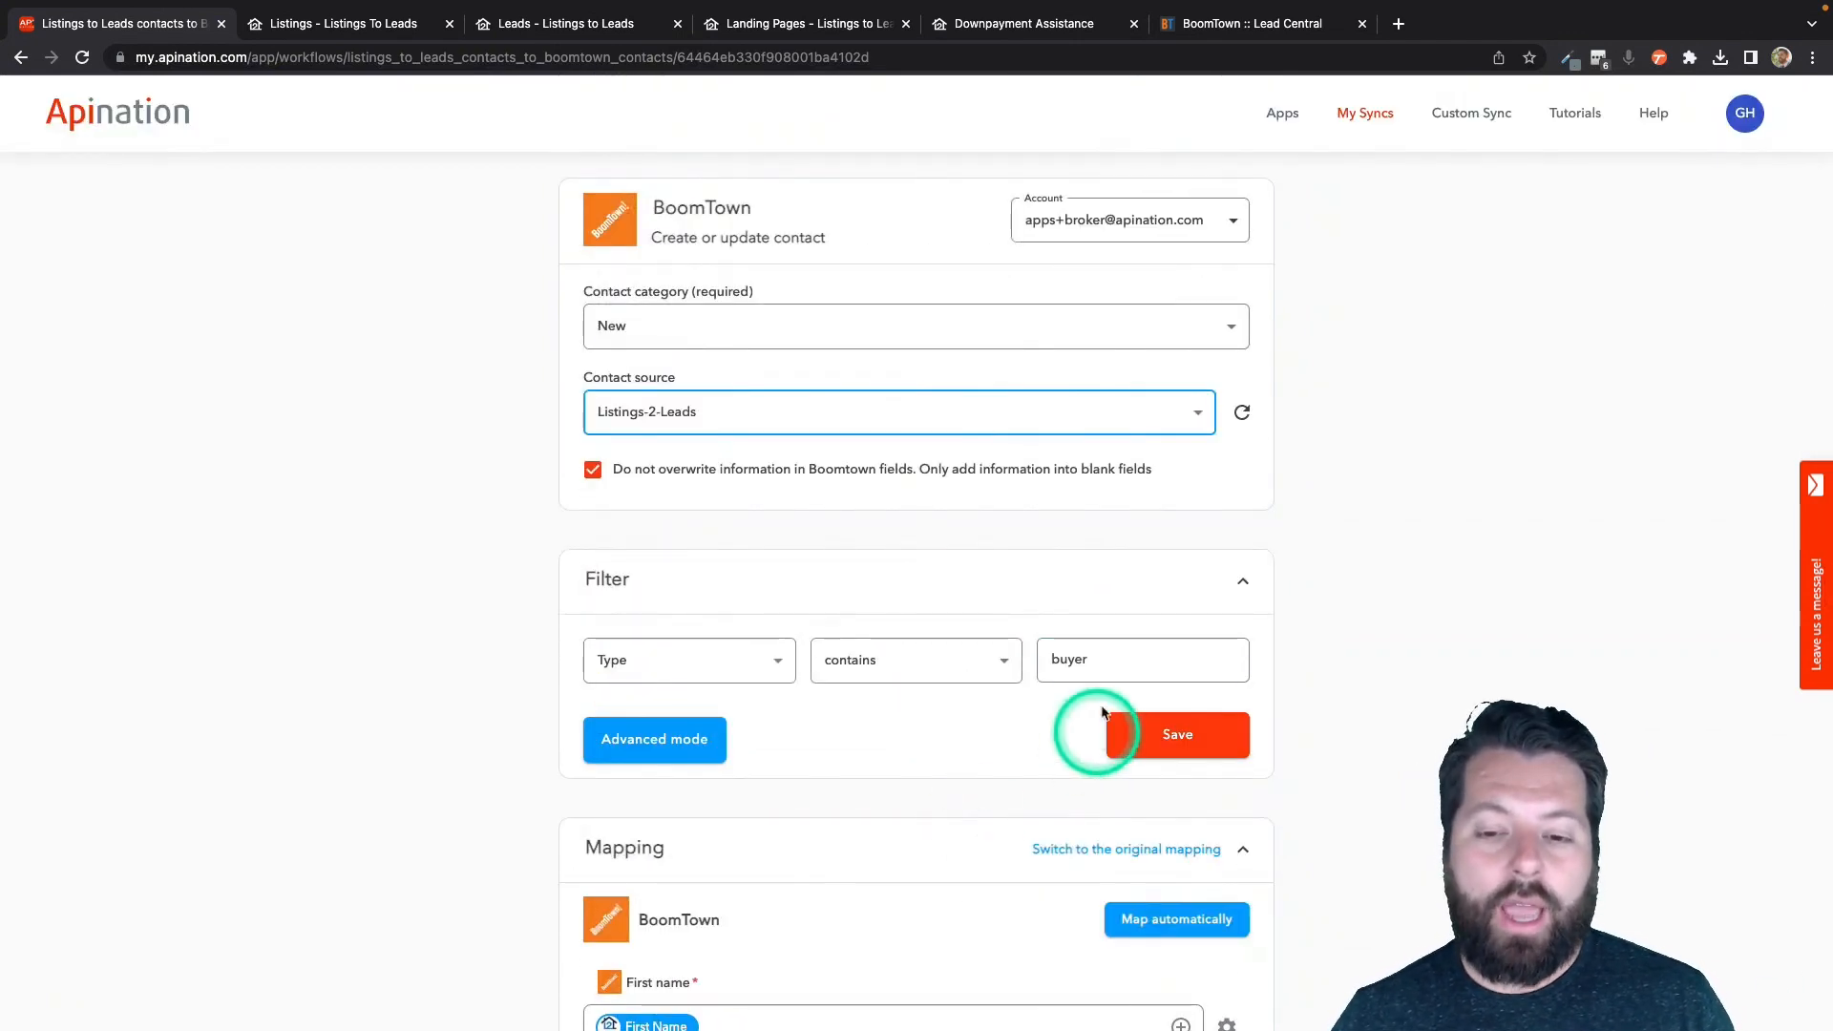
{"action": "left_click", "coordinate": [1230, 322]}
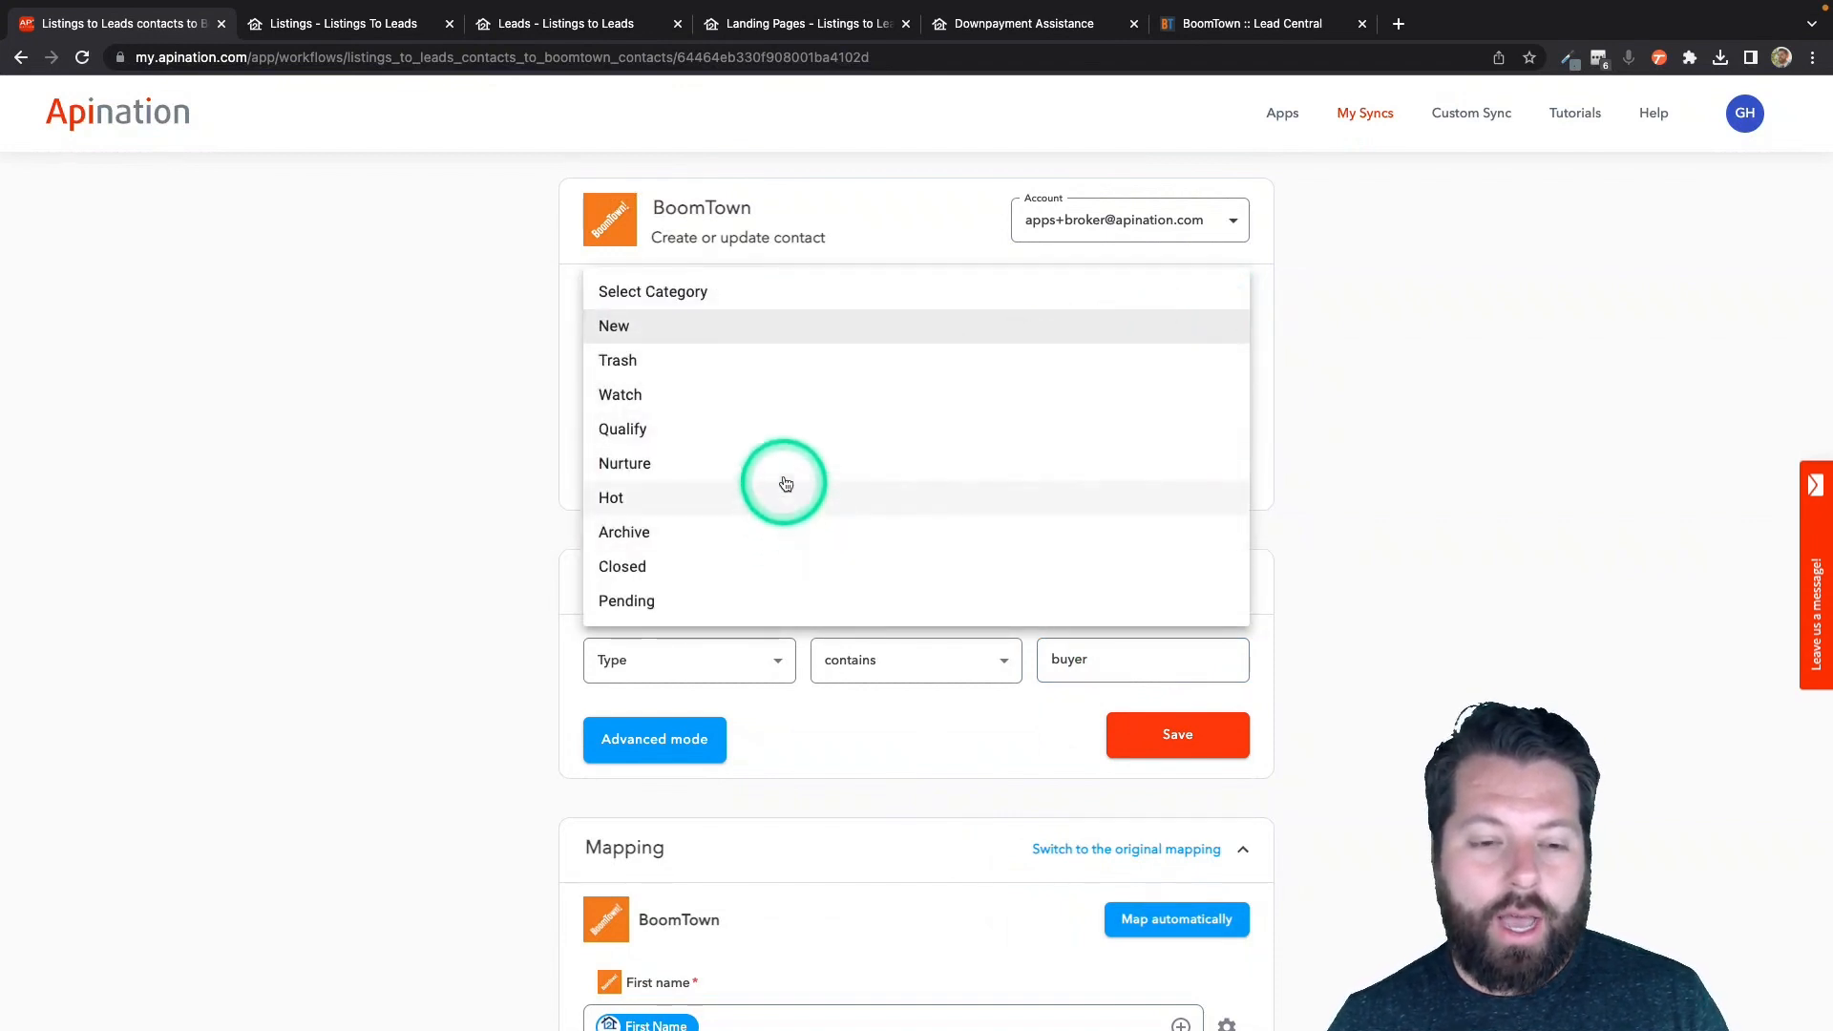
{"action": "left_click", "coordinate": [782, 402]}
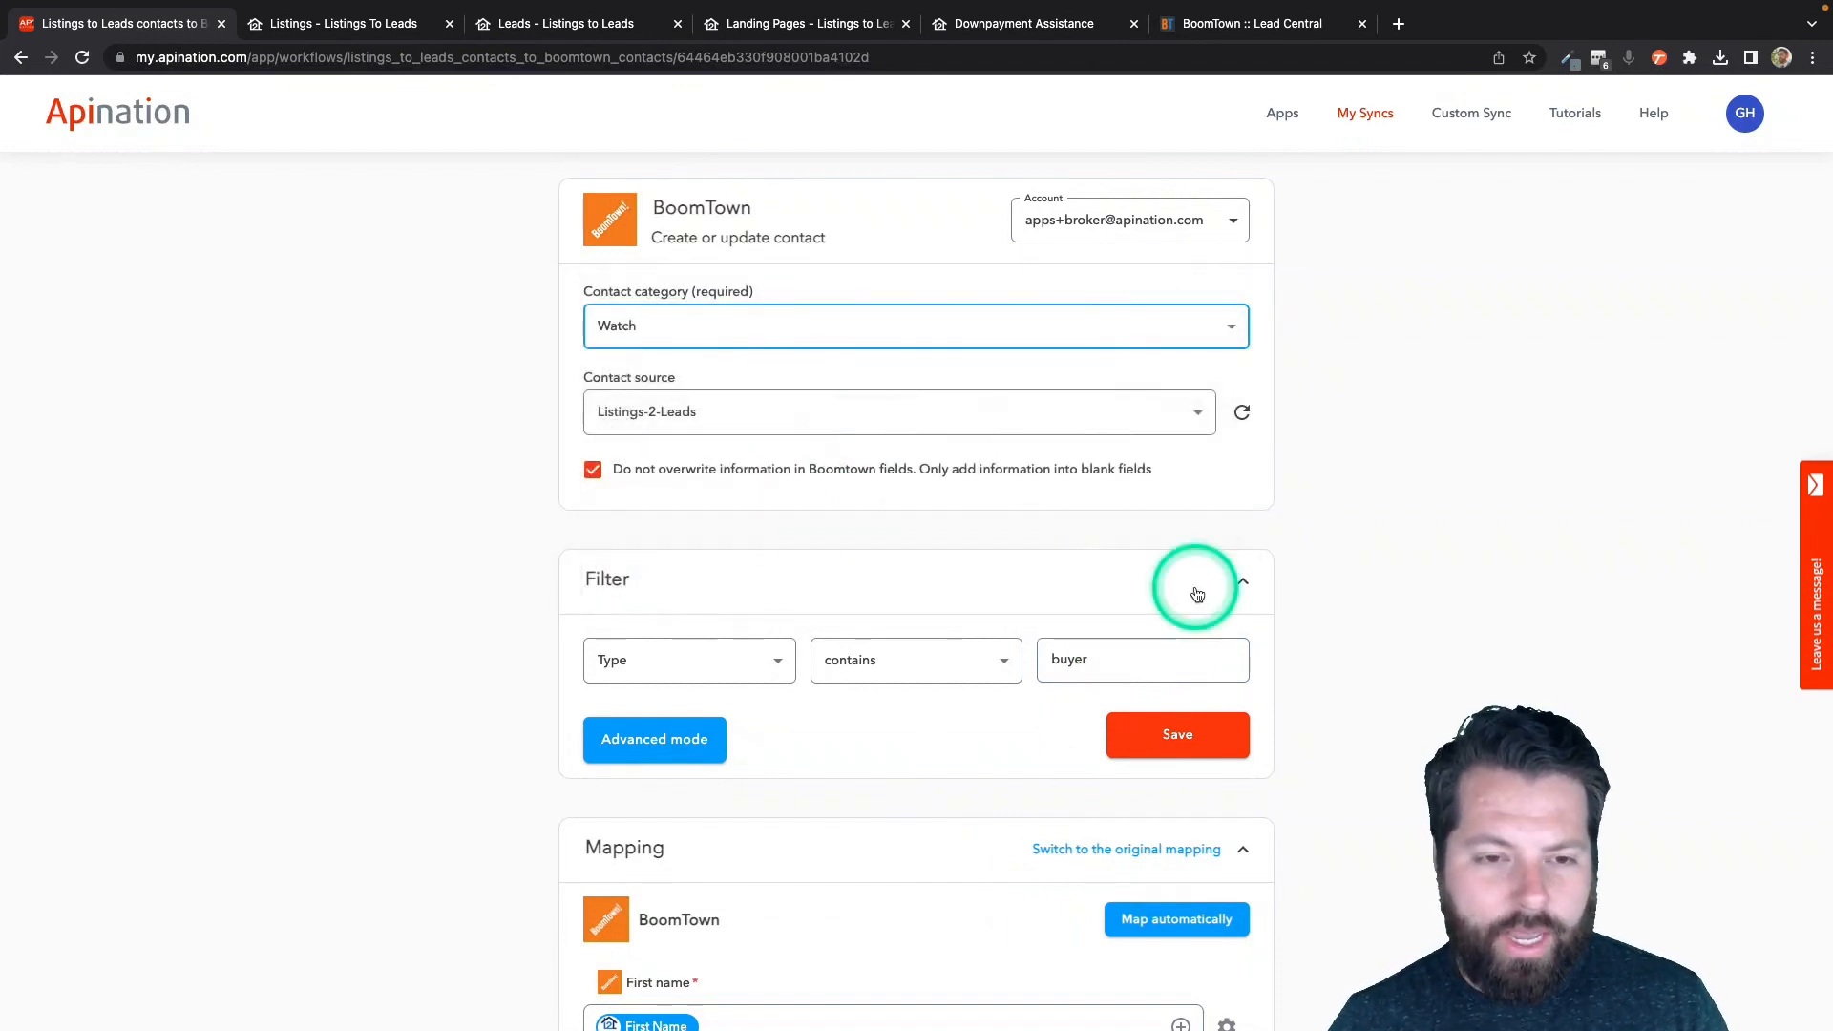
{"action": "left_click", "coordinate": [1158, 734]}
Clone the Listings to Leads contacts to BoomTown contacts workflow.
{"action": "scroll", "coordinate": [891, 527], "scroll_direction": "up", "scroll_amount": 5}
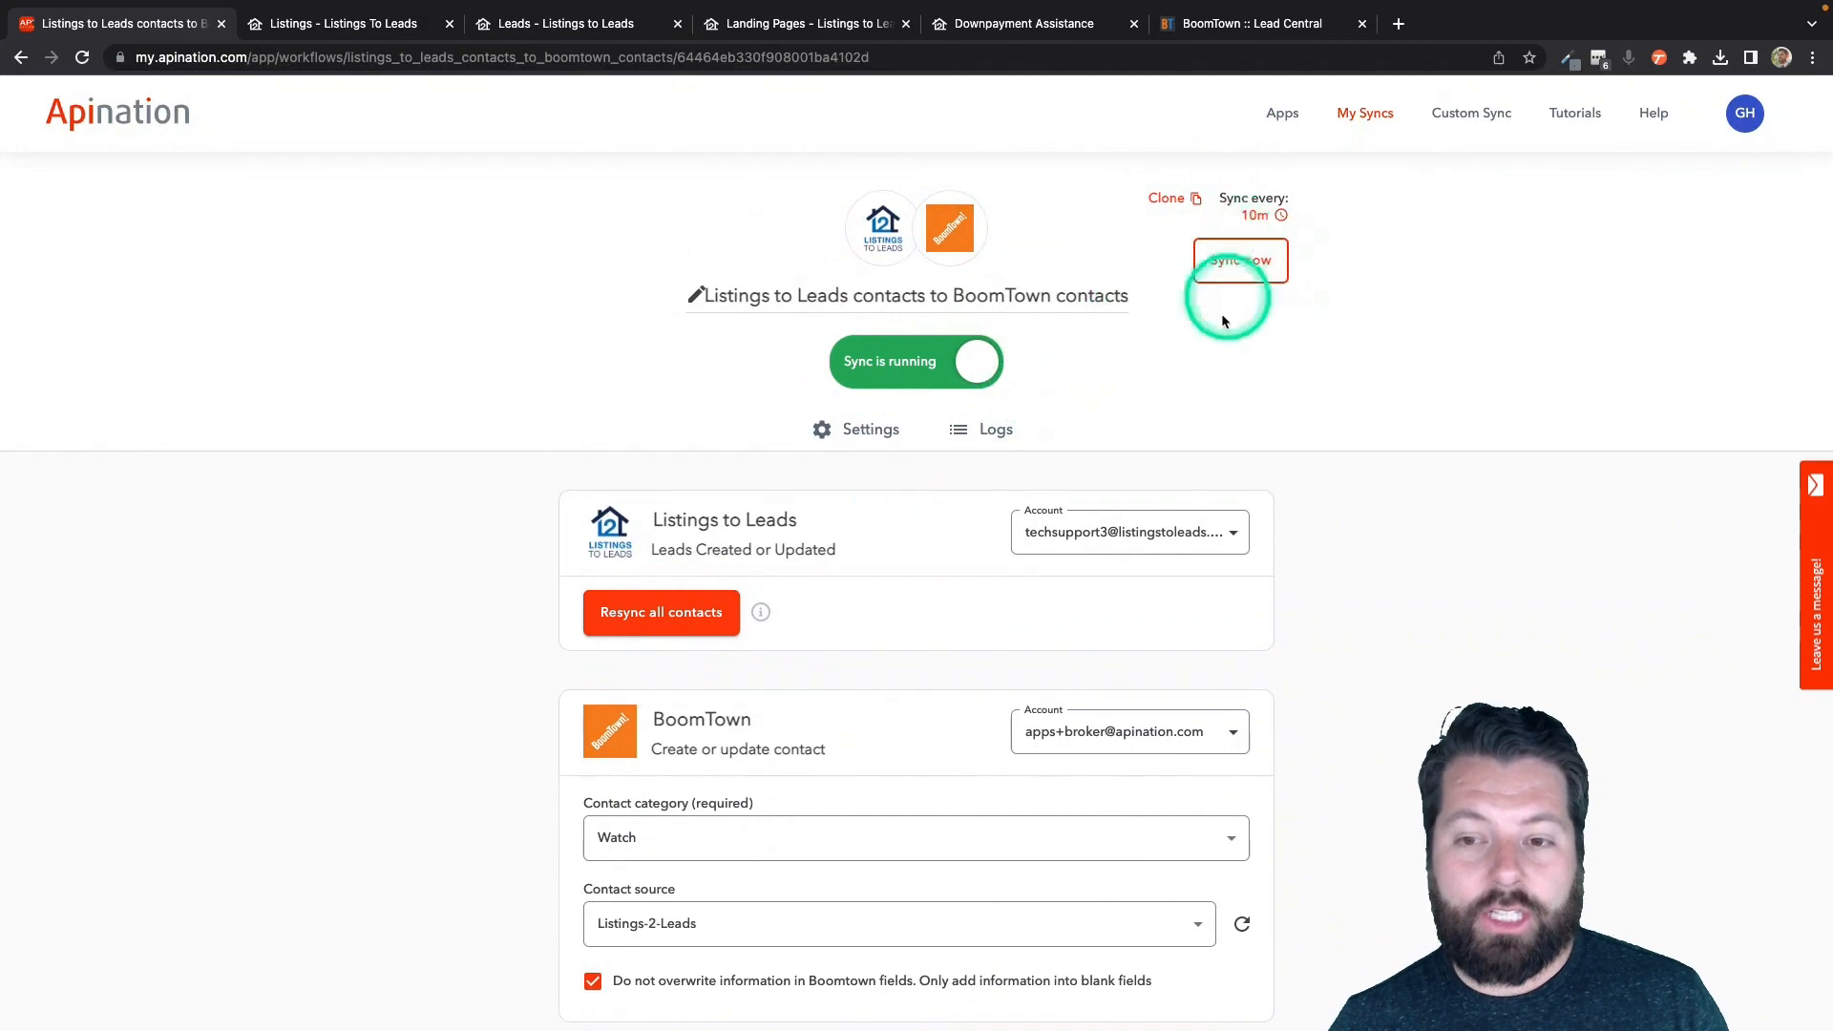
{"action": "left_click", "coordinate": [1188, 207]}
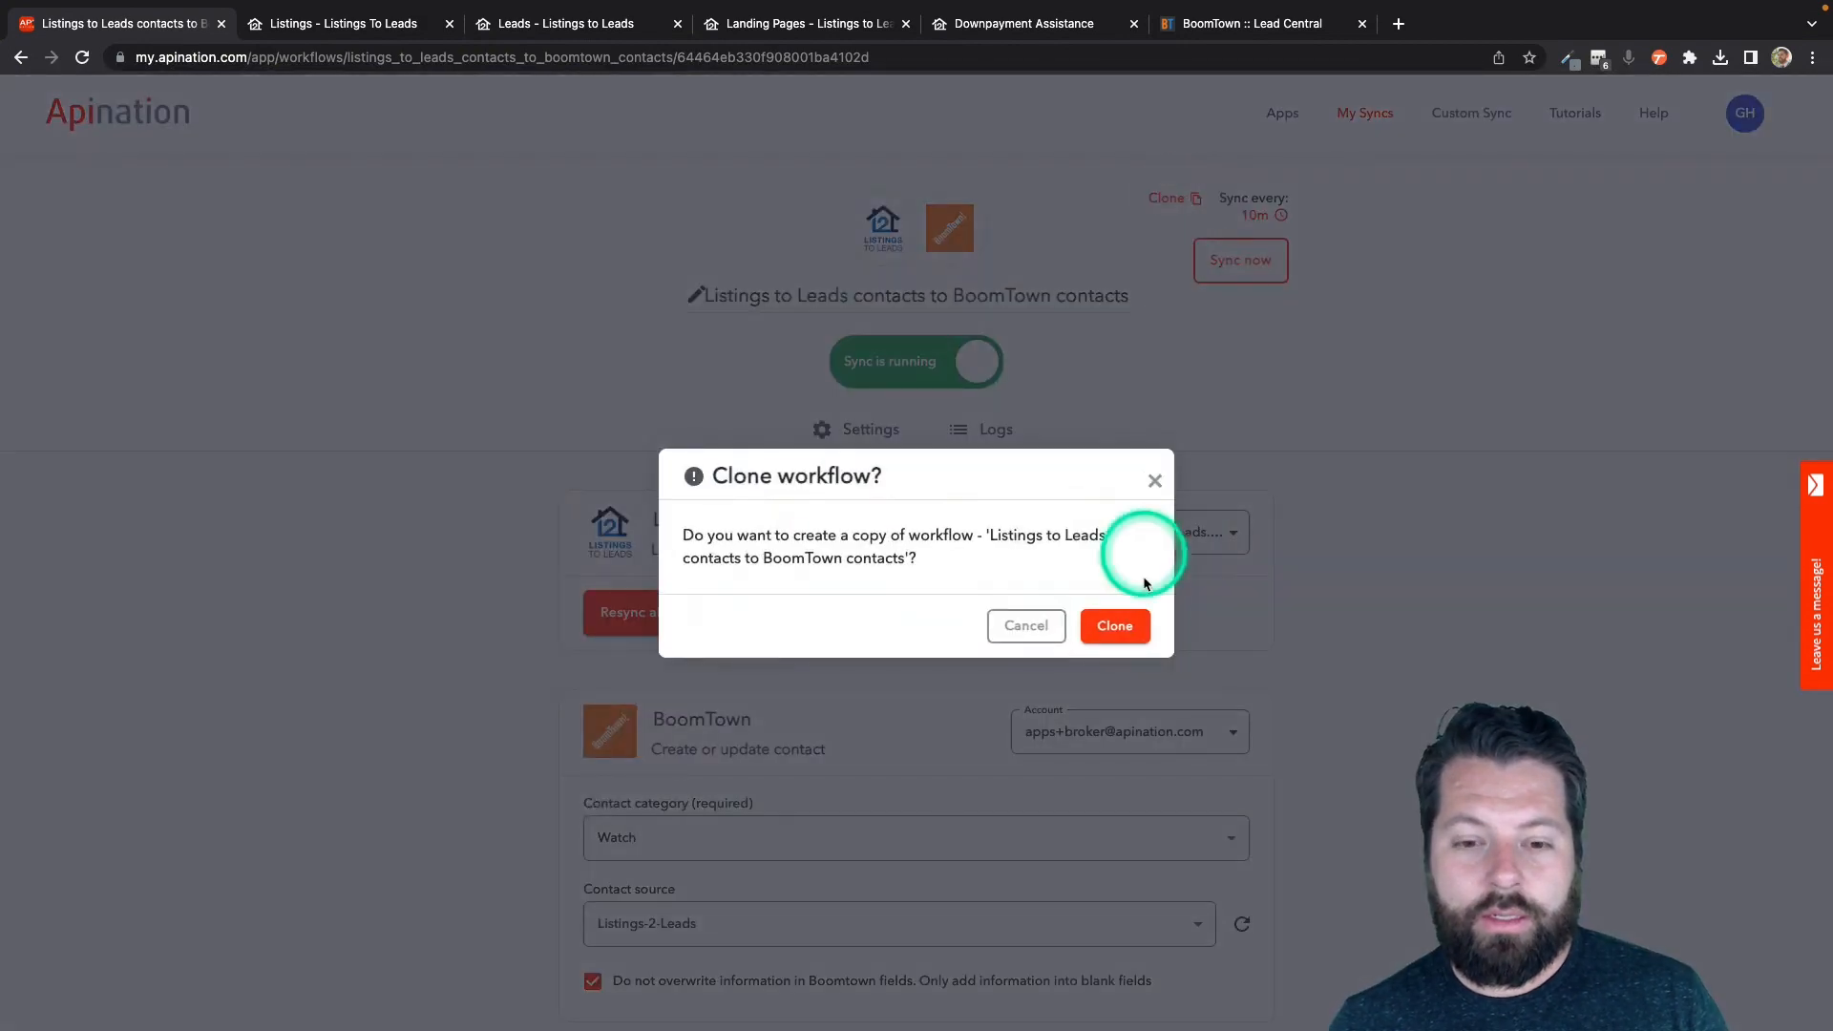
{"action": "left_click", "coordinate": [1132, 622]}
In the copied sync, set the Type filter value to "seller" and the contact category to New, and save.
{"action": "double_click", "coordinate": [1104, 898]}
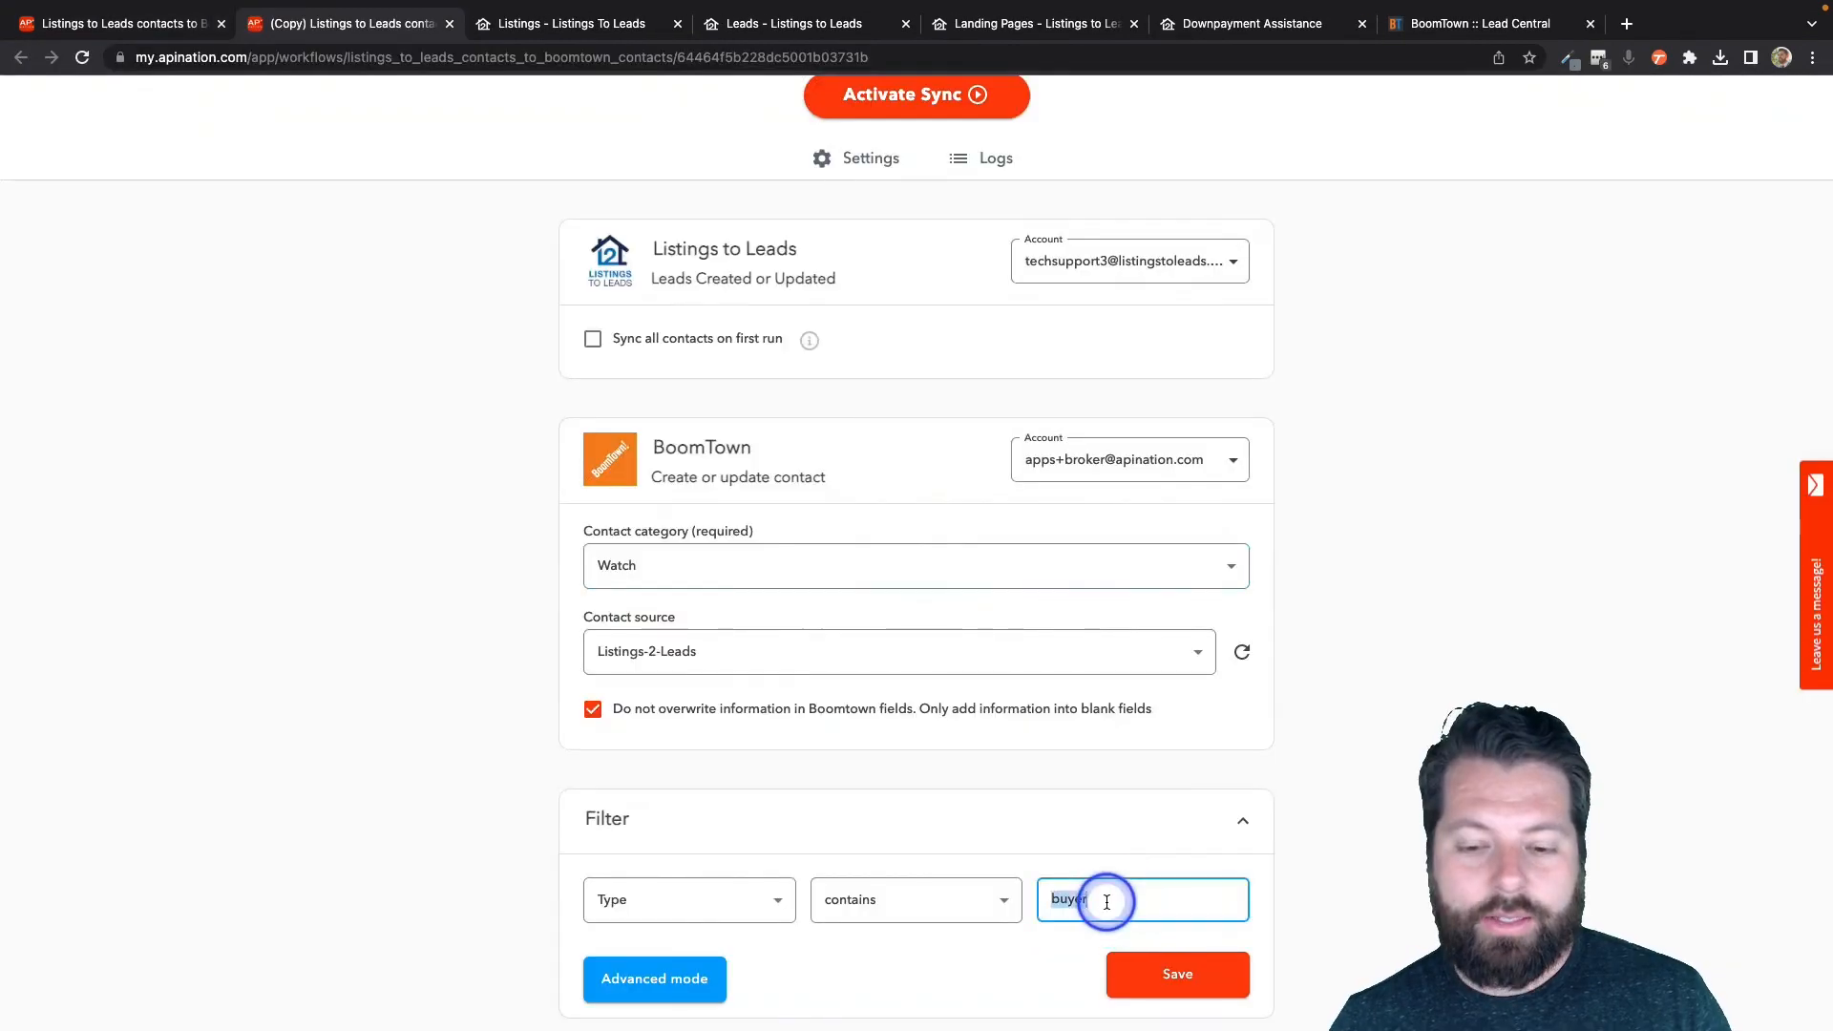
{"action": "type", "text": "seller"}
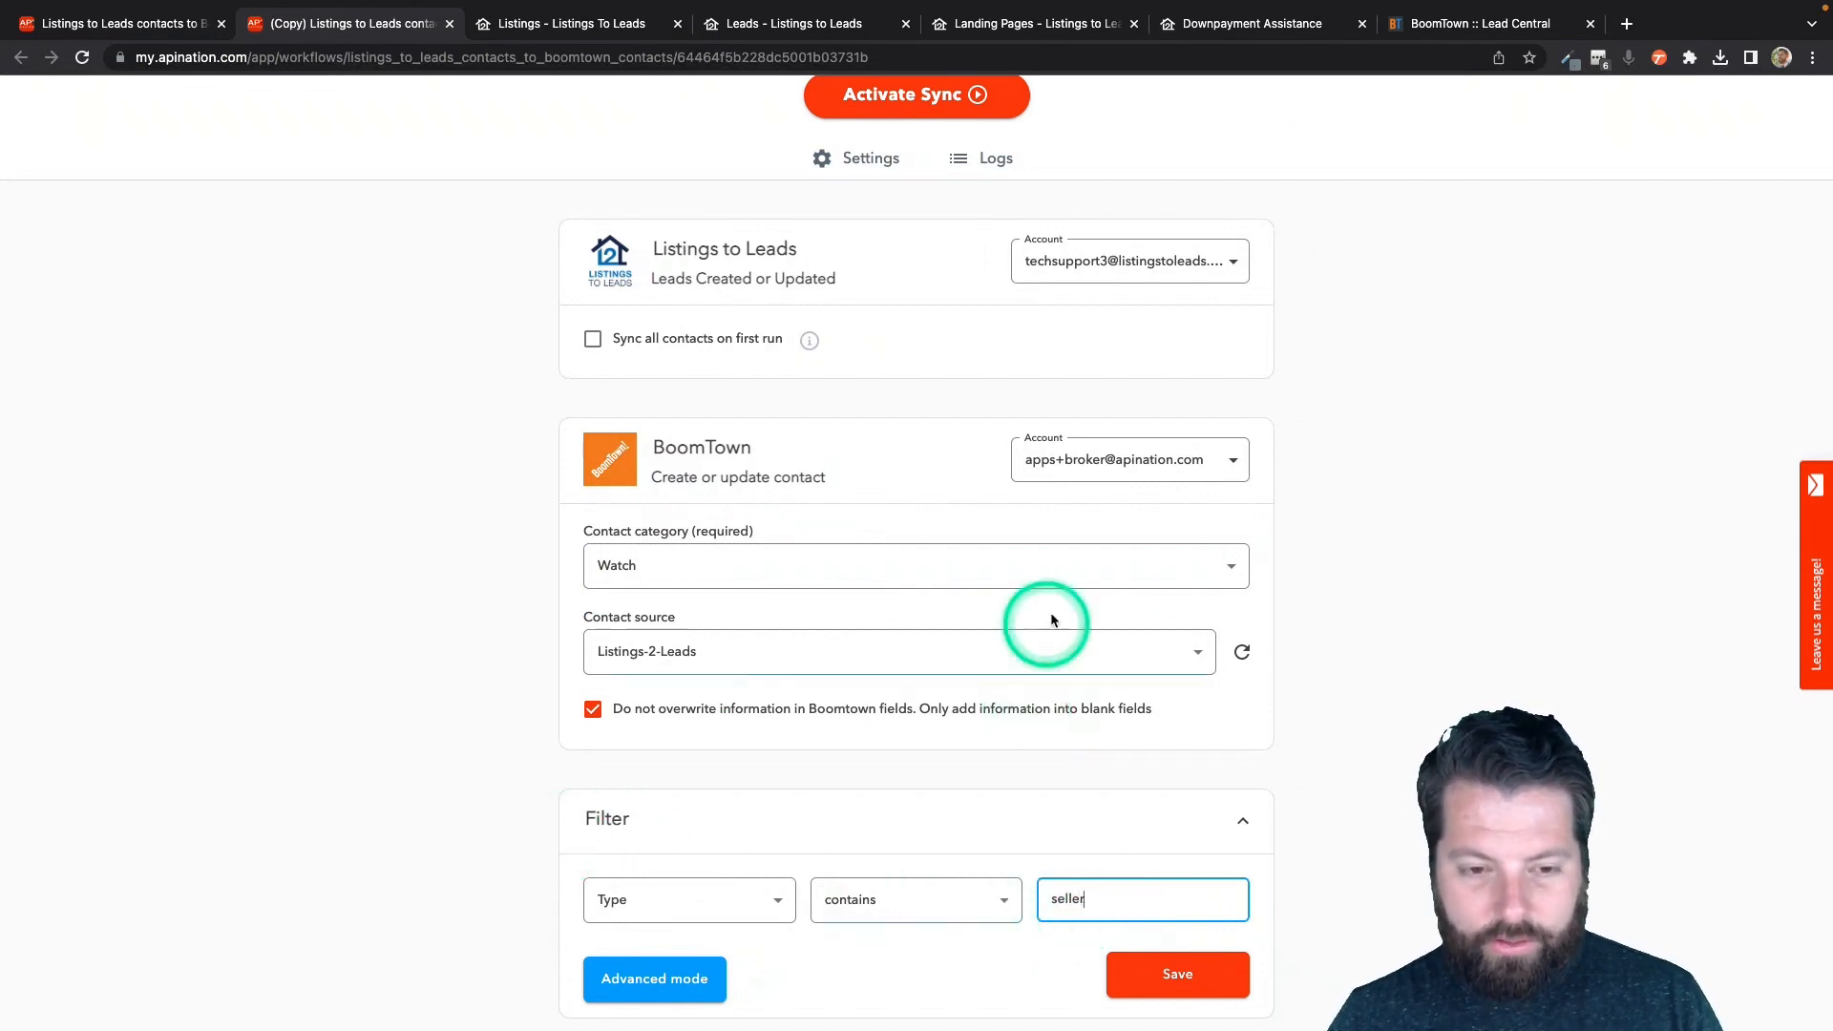
{"action": "left_click", "coordinate": [1061, 571]}
{"action": "left_click", "coordinate": [782, 506]}
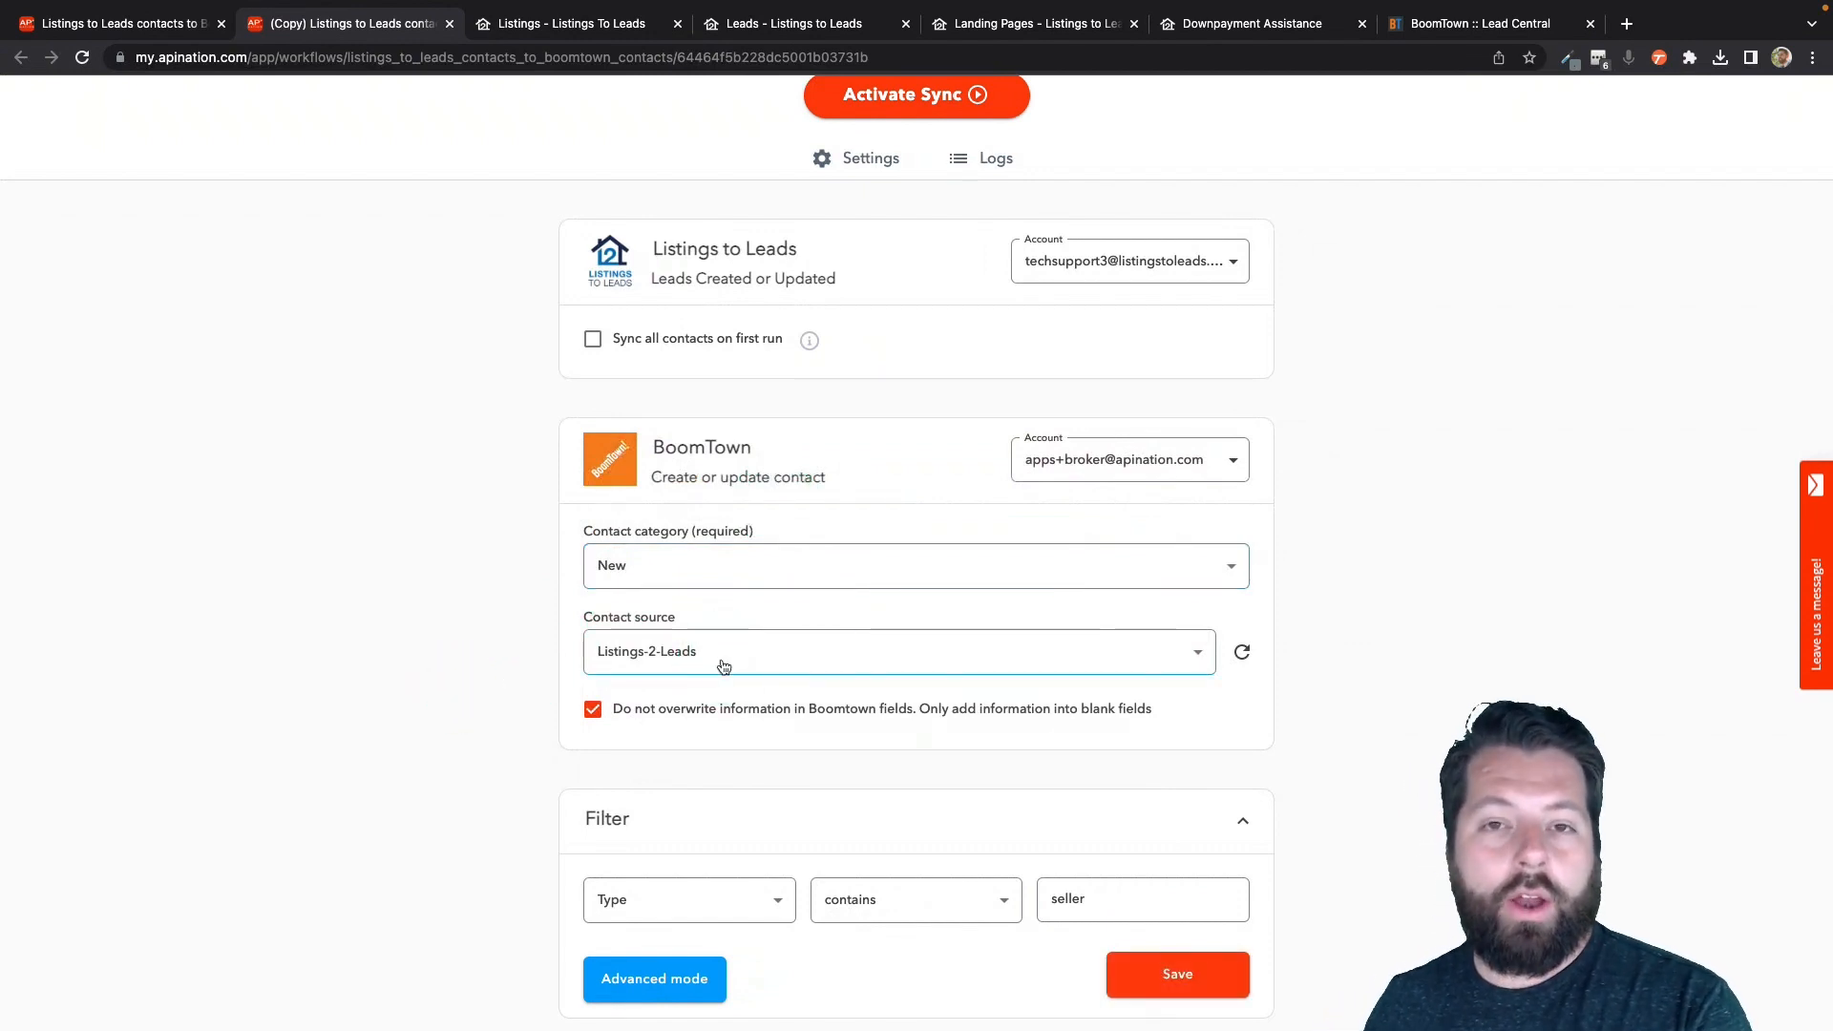
{"action": "left_click", "coordinate": [1160, 976]}
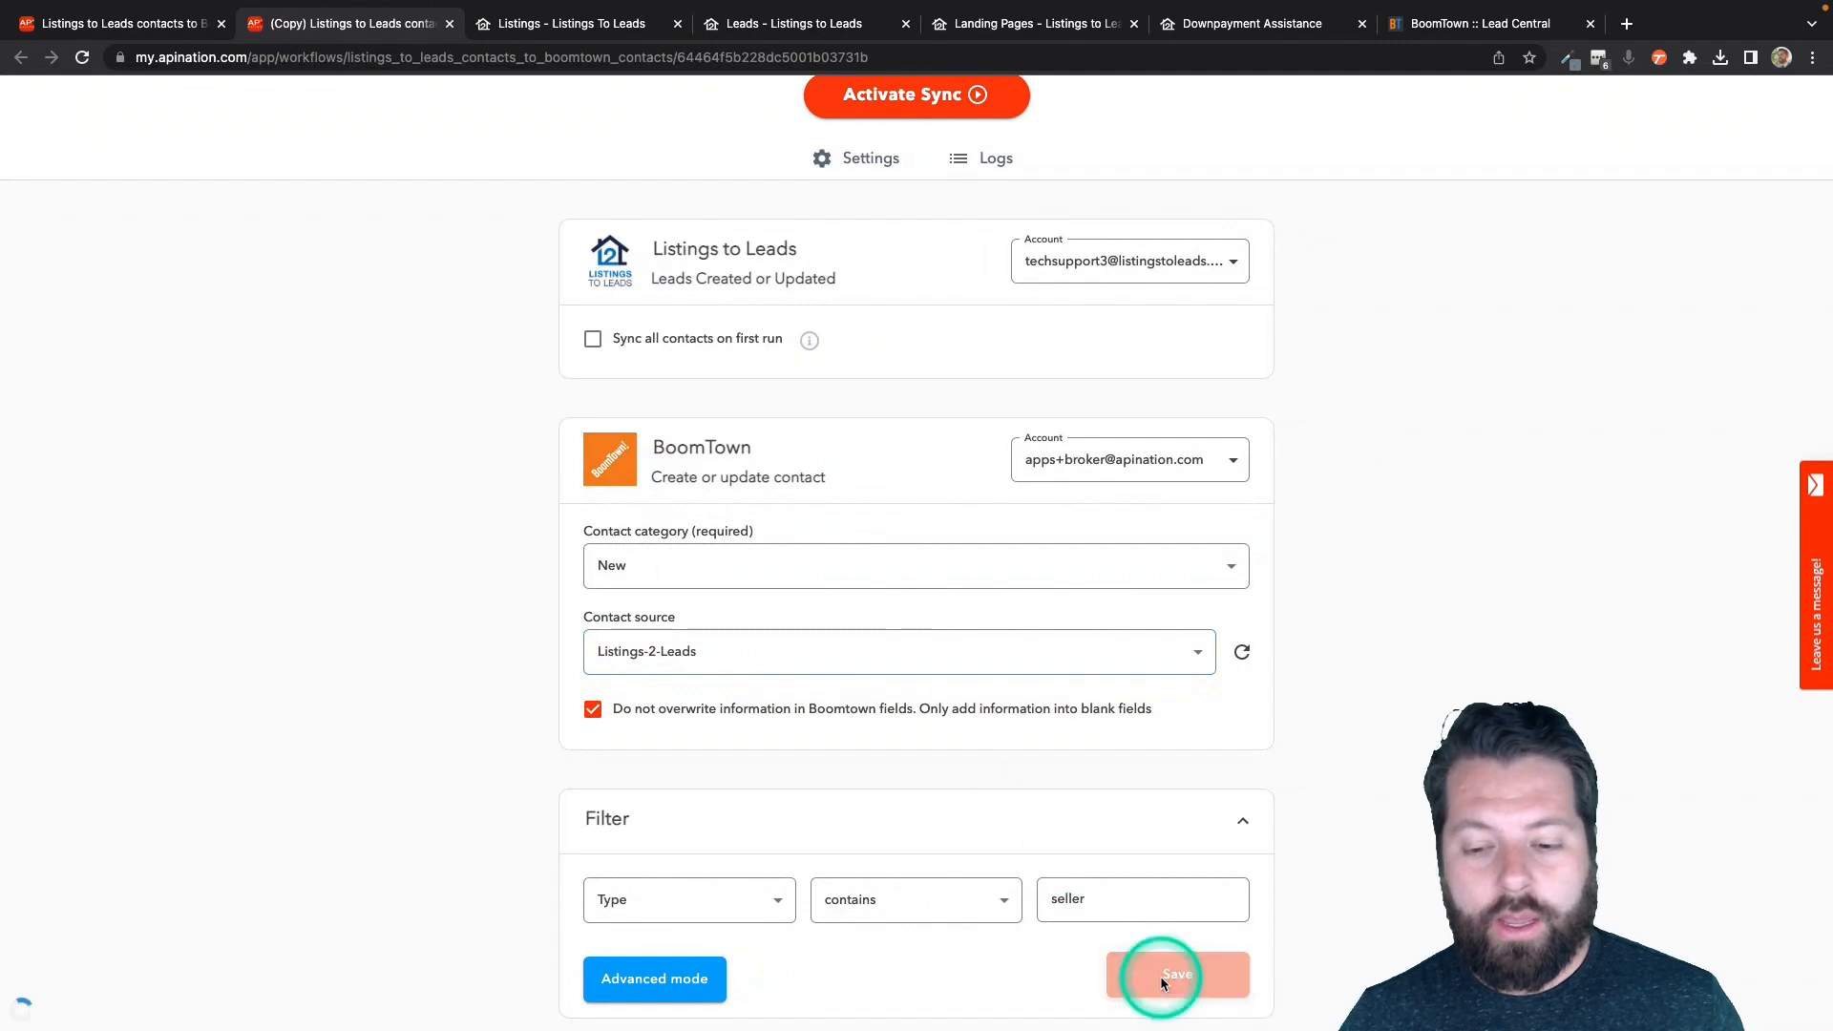
Activate the copied sync for seller leads.
{"action": "left_click", "coordinate": [1033, 913]}
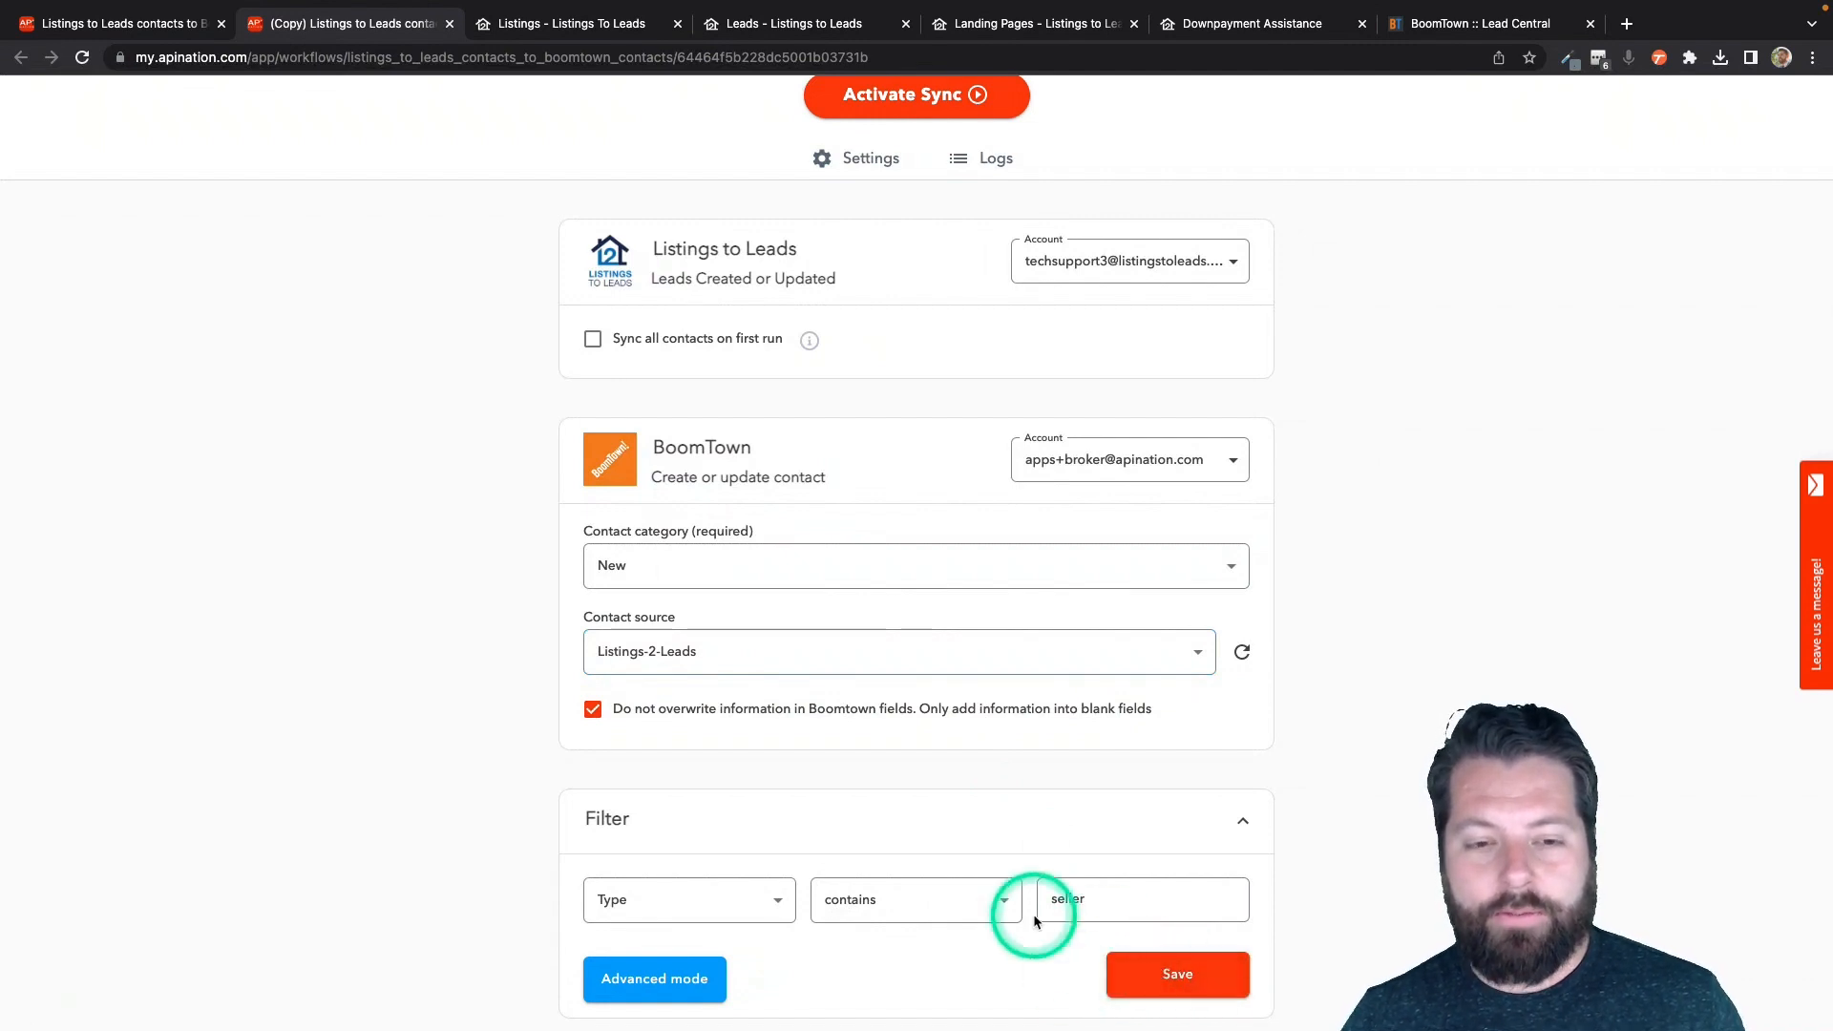
{"action": "scroll", "coordinate": [1033, 913], "scroll_direction": "up", "scroll_amount": 3}
{"action": "left_click", "coordinate": [941, 330]}
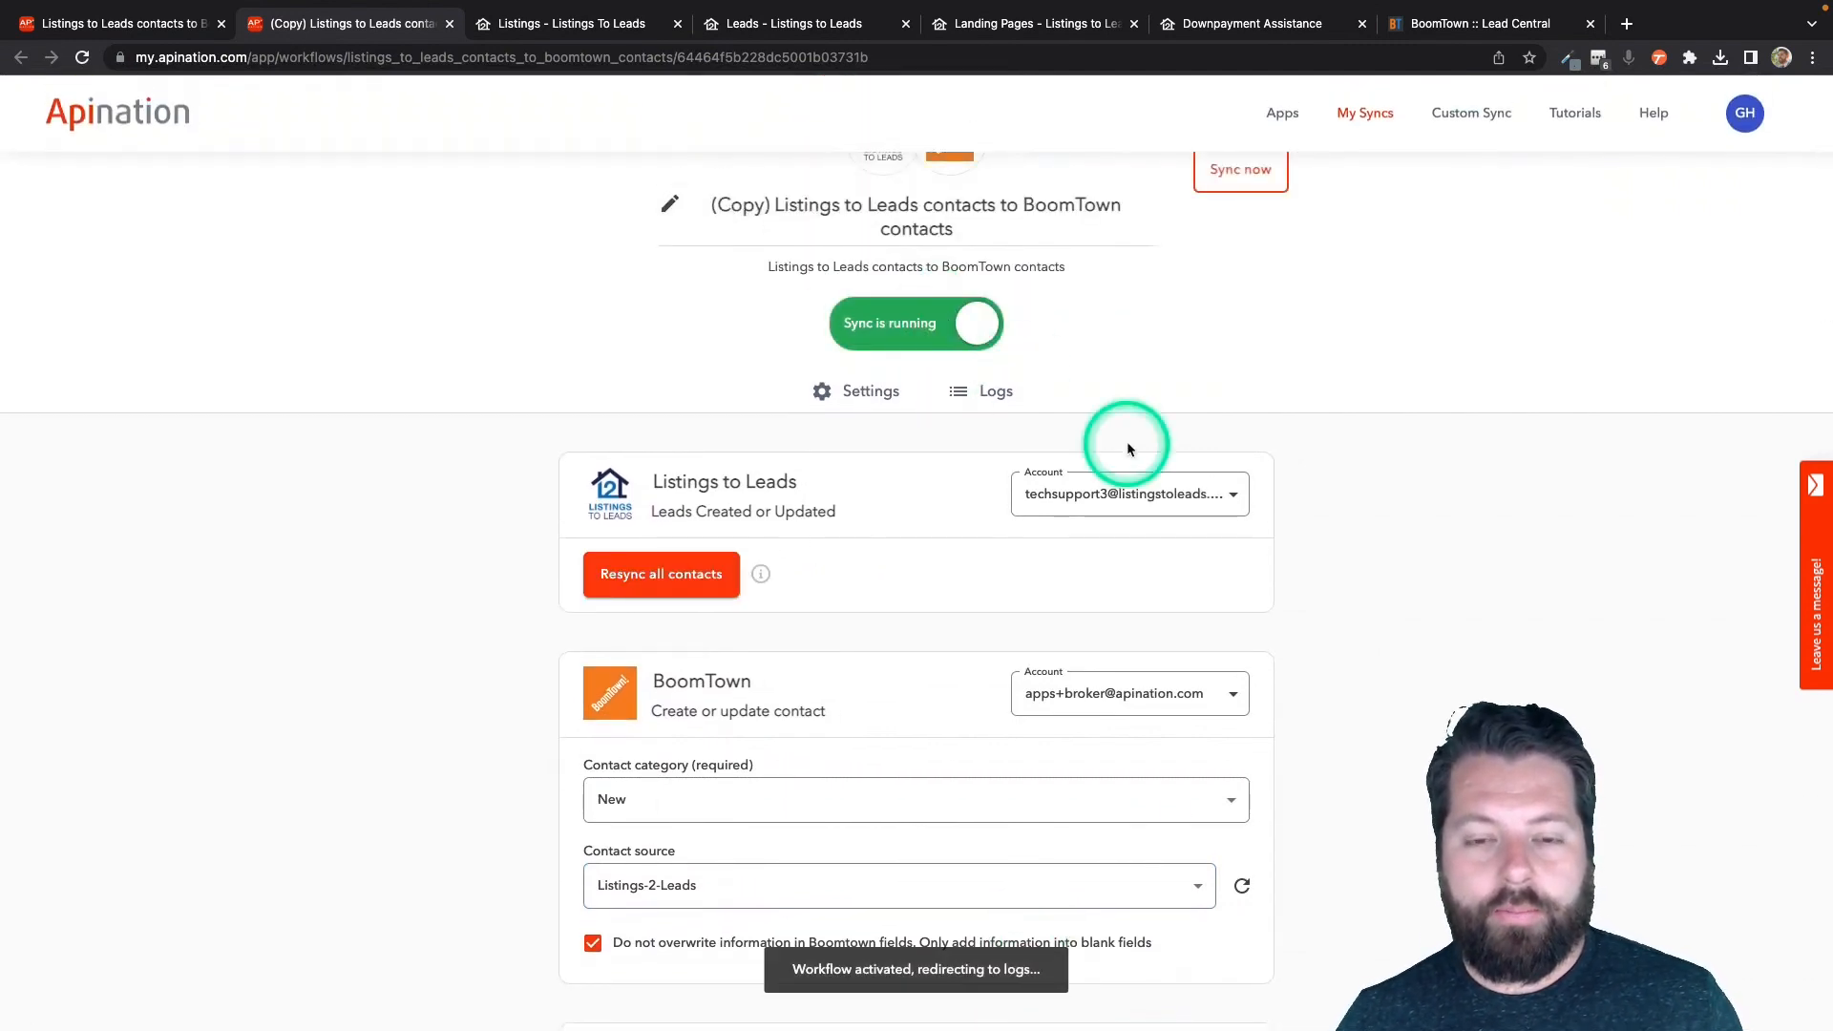